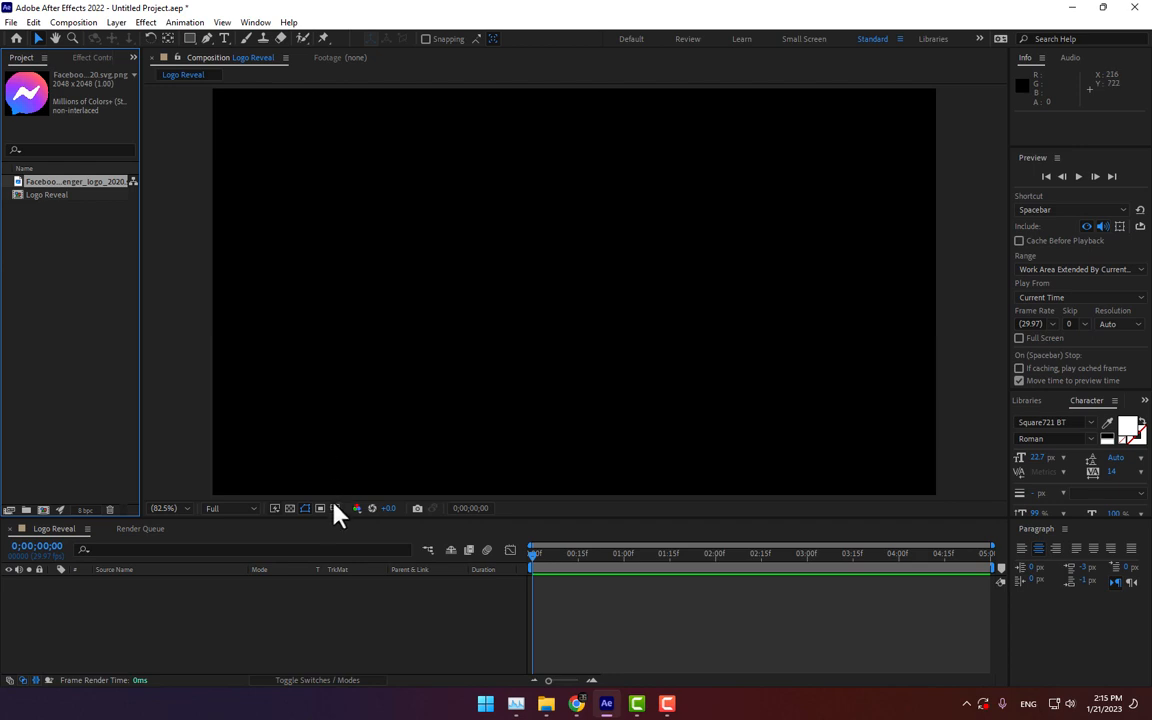
Step: Turn on the title/action safe guides and add the Messenger logo image to the Logo Reveal composition
click(335, 508)
click(347, 527)
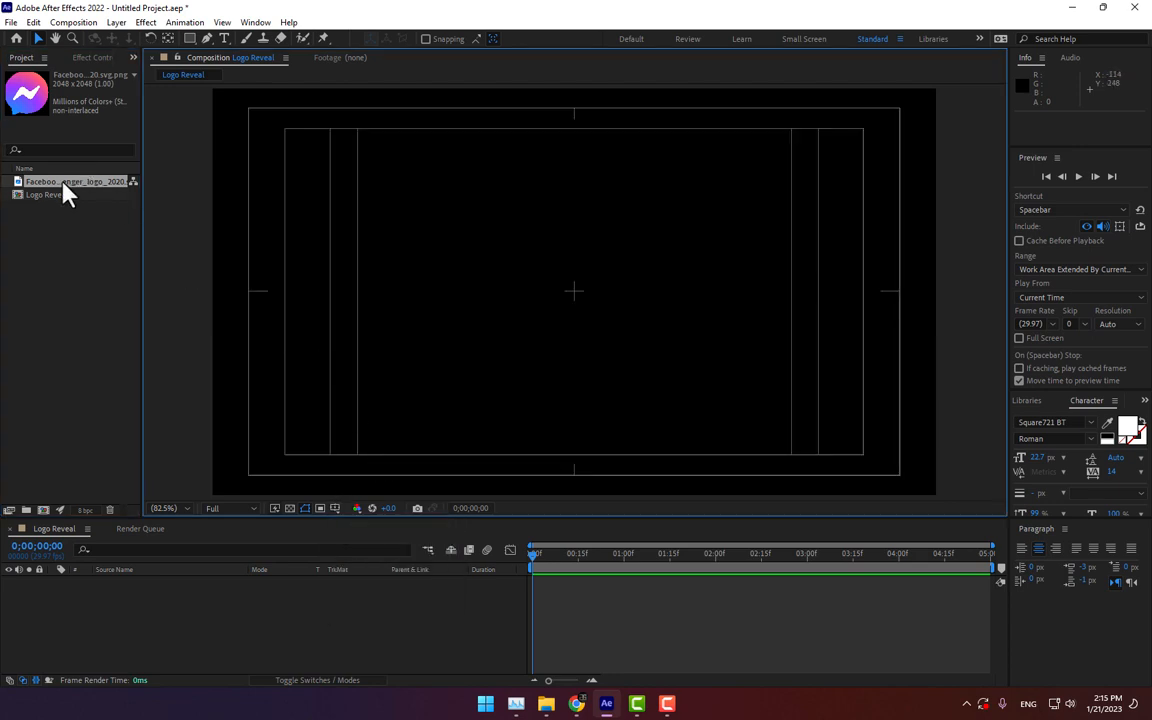
drag(63, 183, 575, 307)
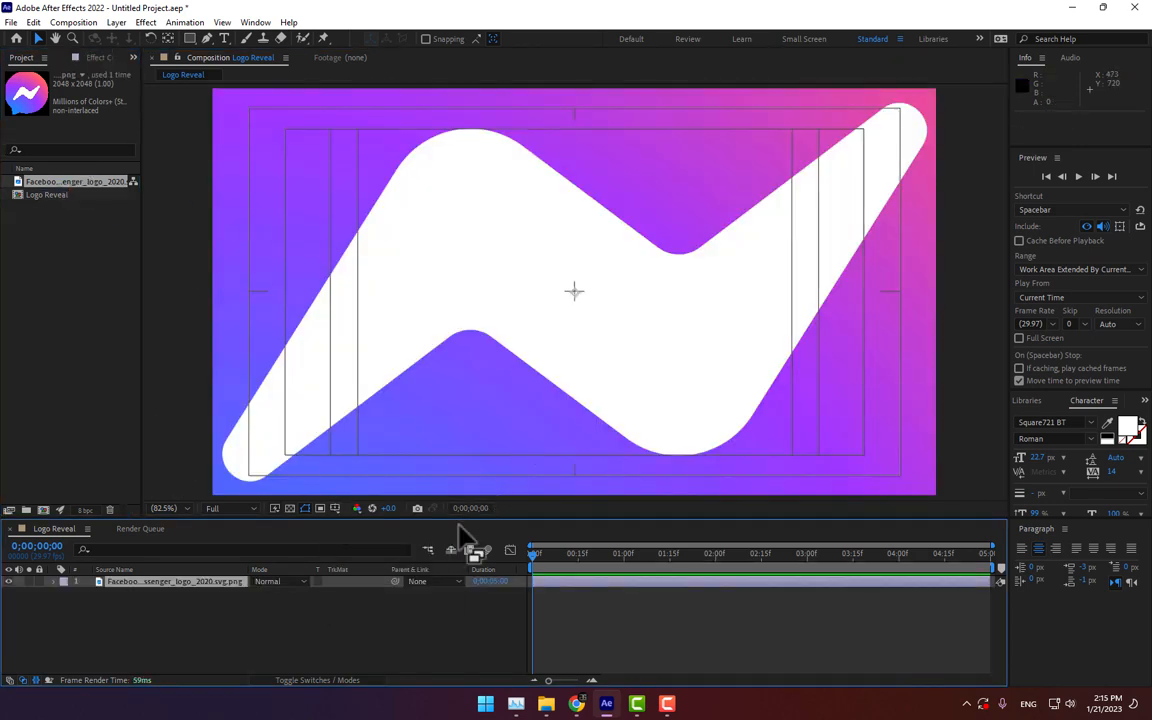
Step: Reveal the logo layer's Scale property and scrub it down to about 15%
key(s)
drag(298, 597, 241, 594)
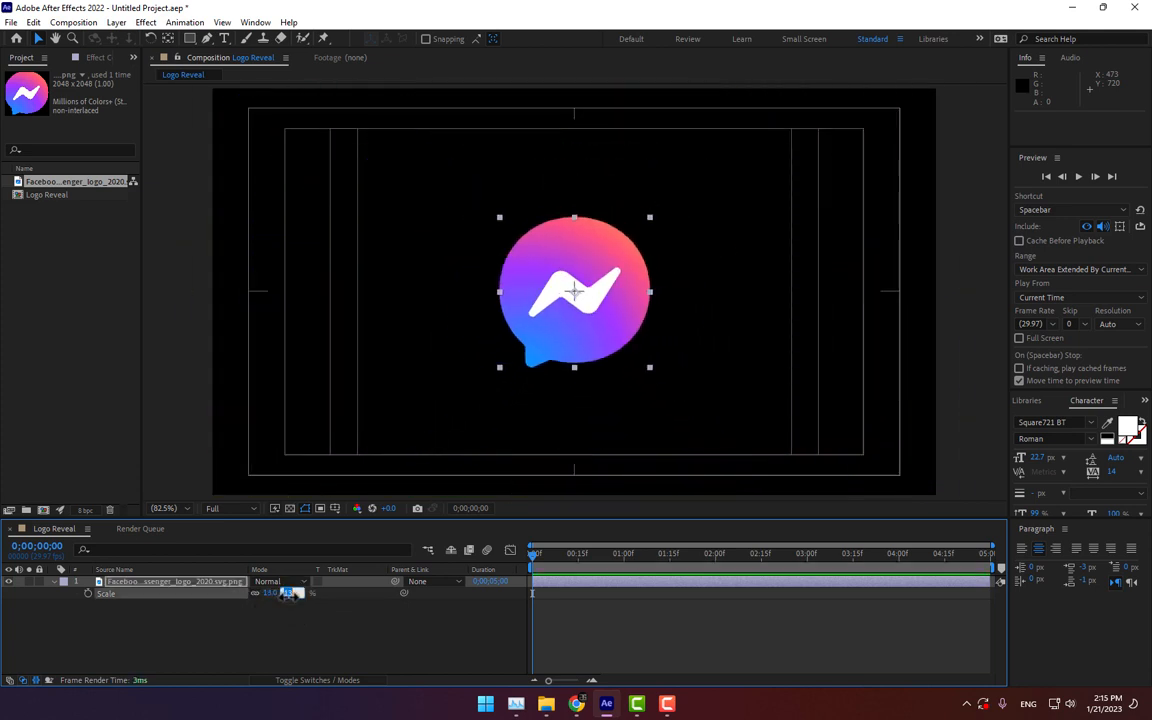
drag(288, 593, 286, 593)
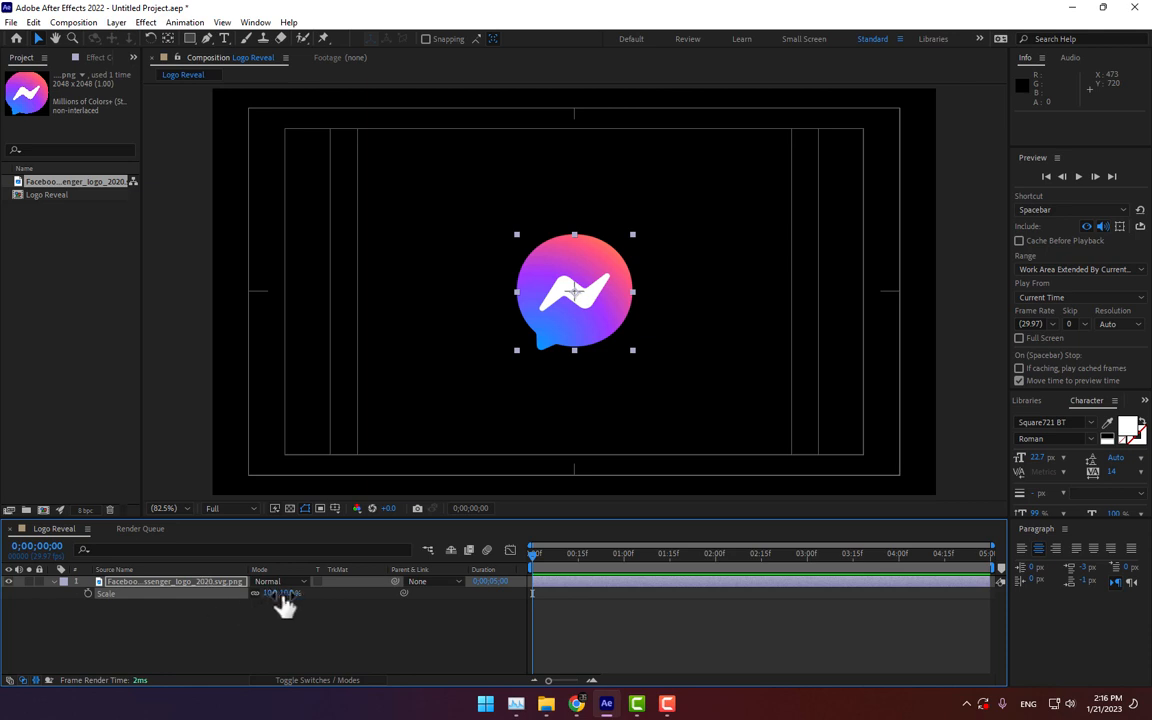
drag(286, 593, 288, 593)
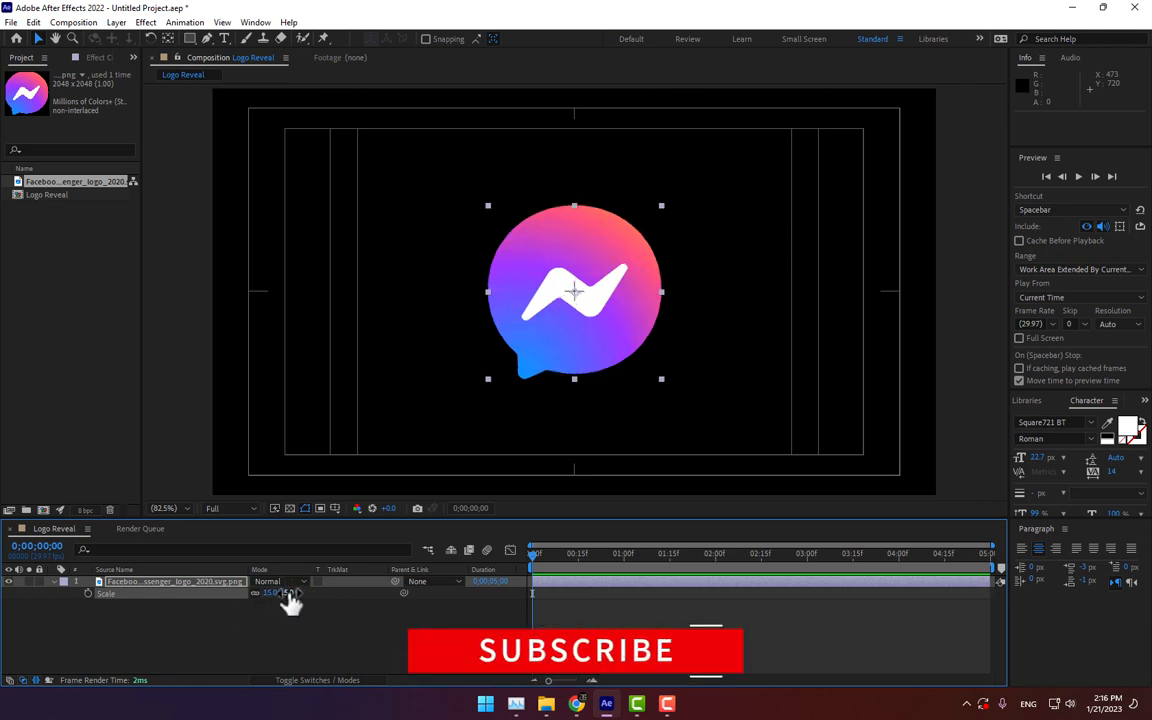
Step: Set the logo layer's scale to 10%
key(KP_Enter)
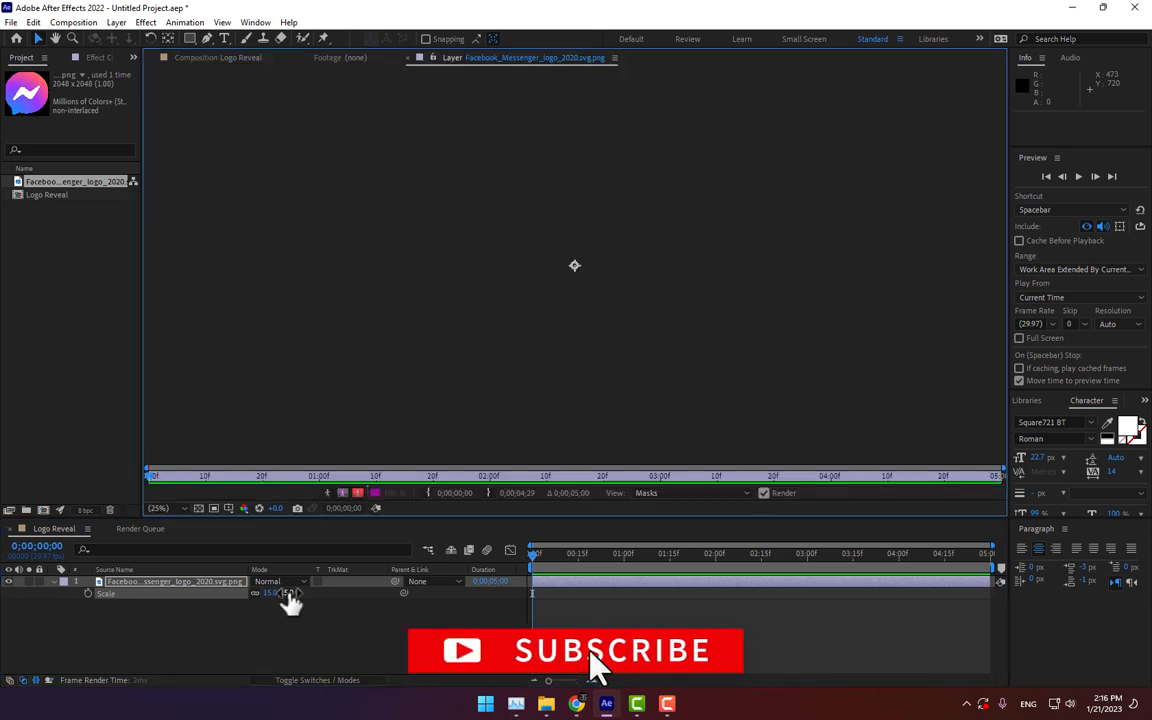
click(376, 508)
click(288, 593)
text(10)
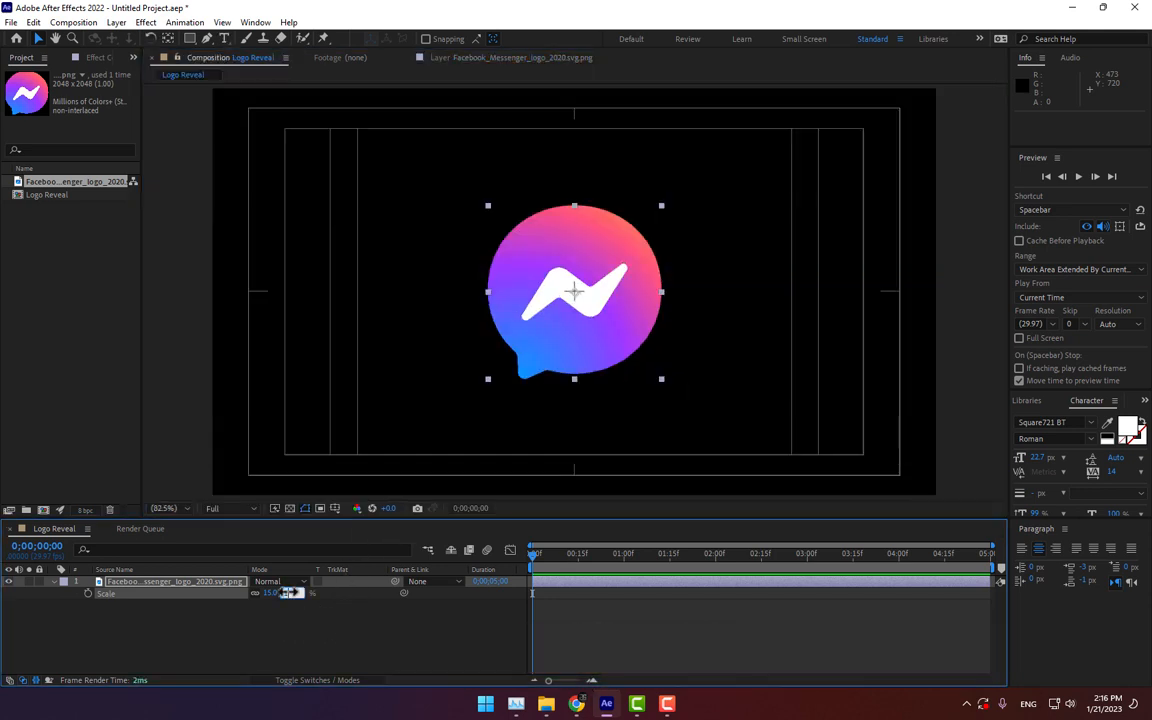
key(Return)
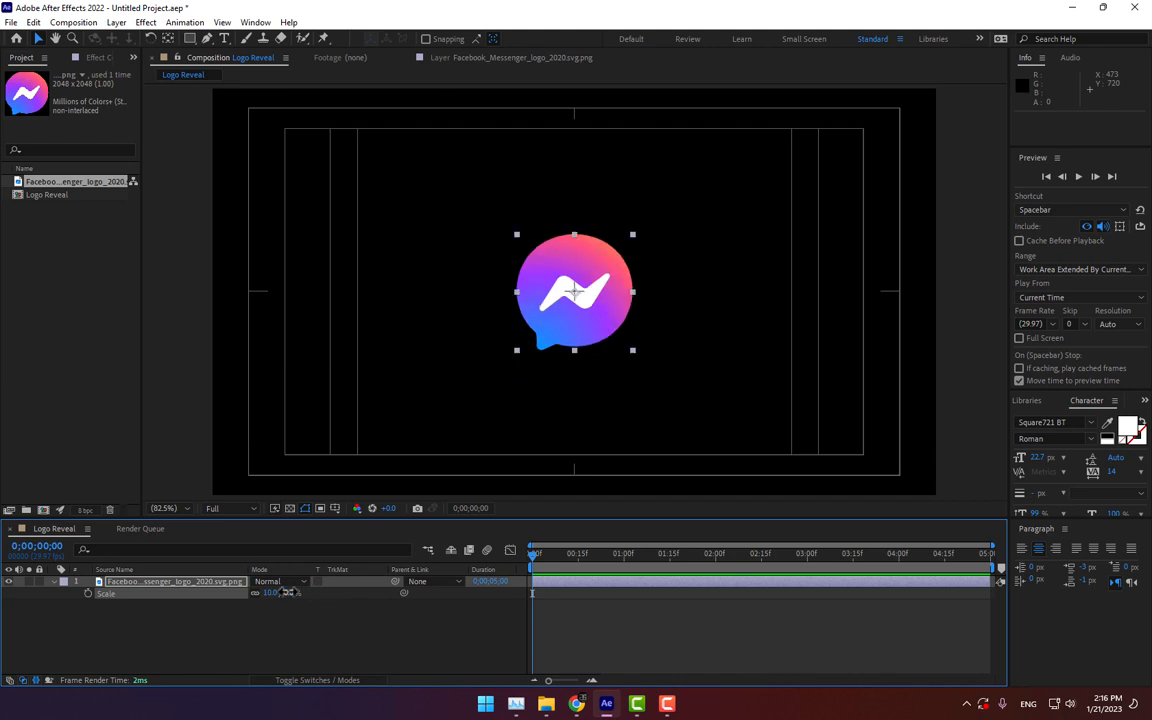
Step: Set the logo layer's scale to 12.5%
click(289, 592)
text(12.5)
key(Return)
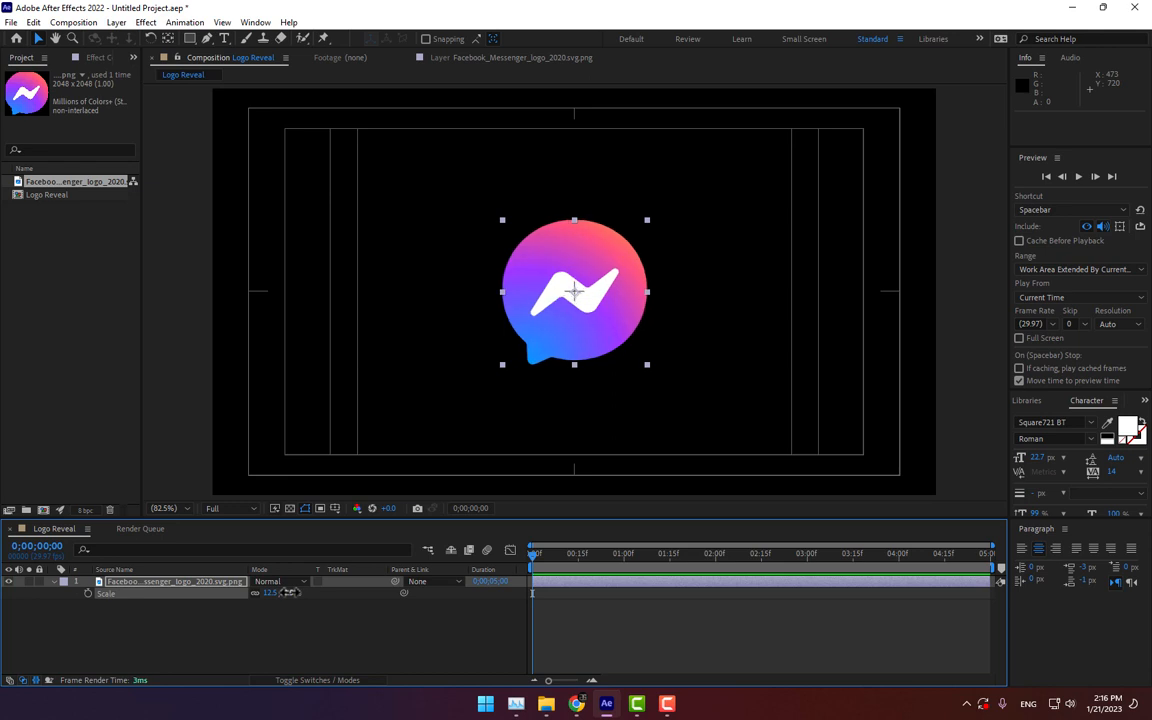
Step: Pre-compose the logo layer, moving all attributes into the new composition, and name it Logo
right_click(134, 582)
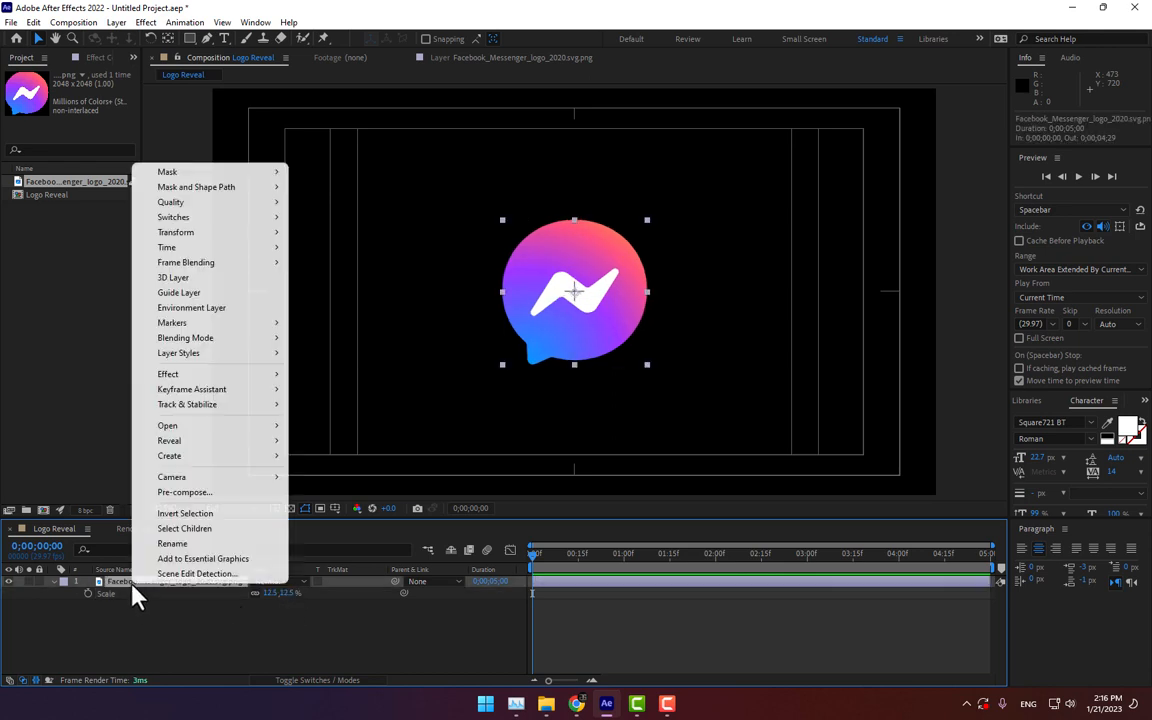
click(190, 492)
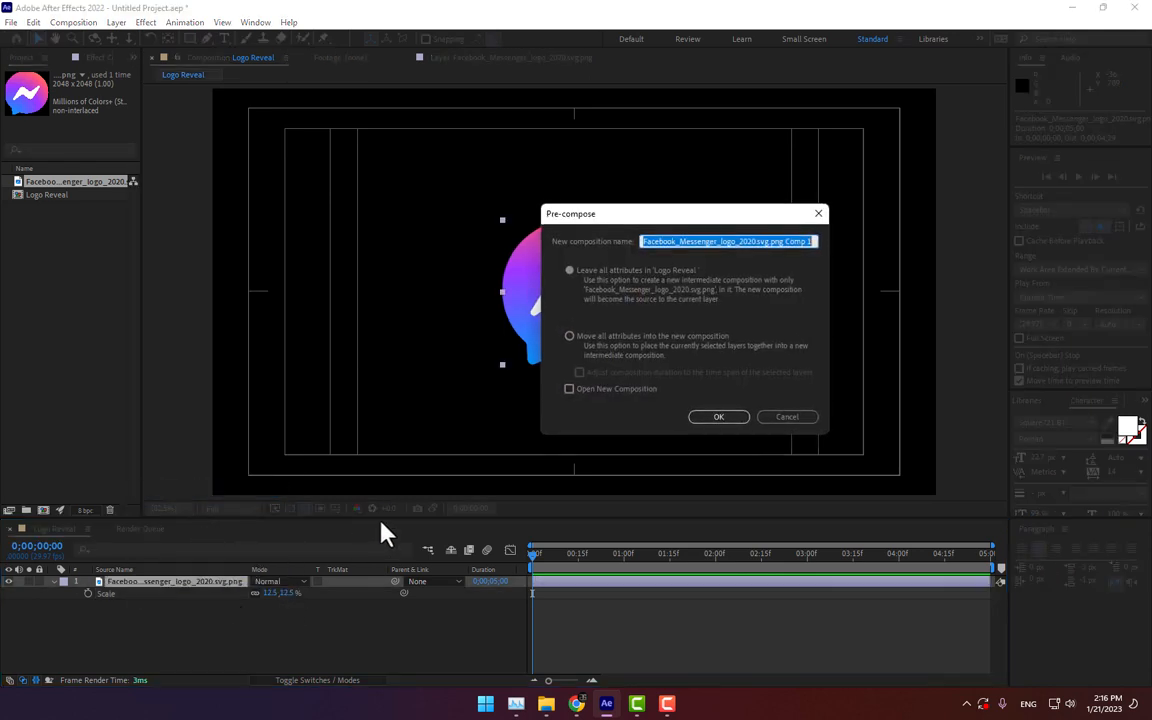
click(603, 342)
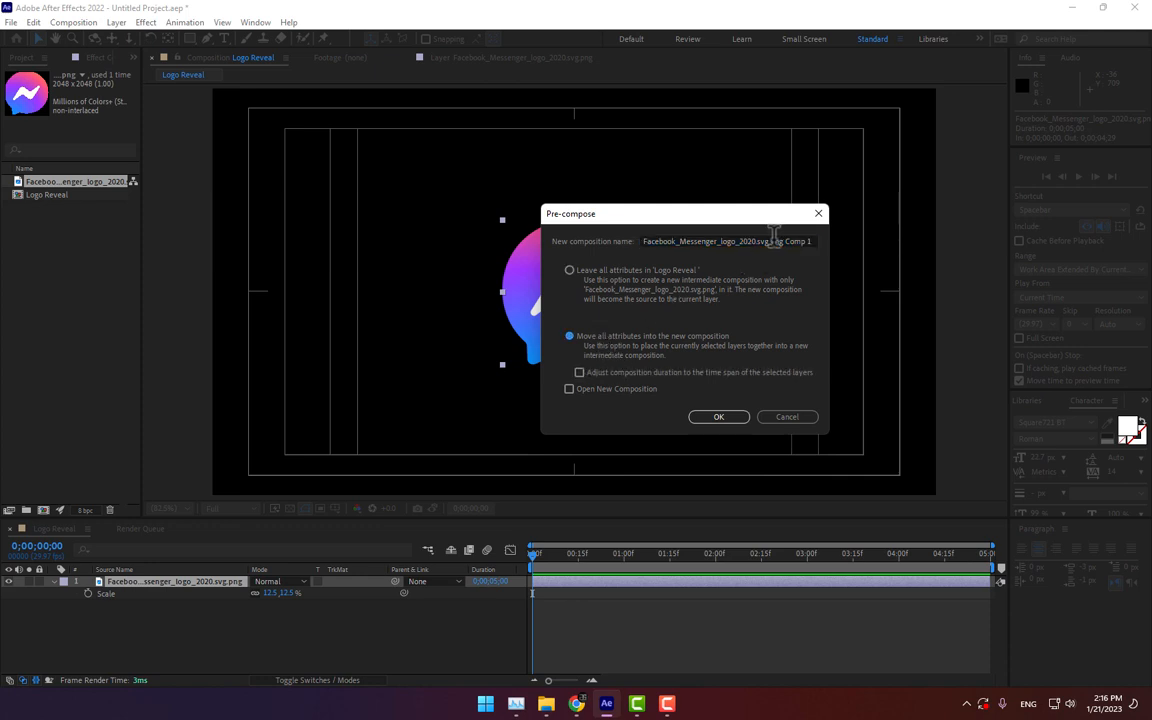
drag(773, 241, 640, 241)
key(BackSpace)
drag(731, 241, 555, 238)
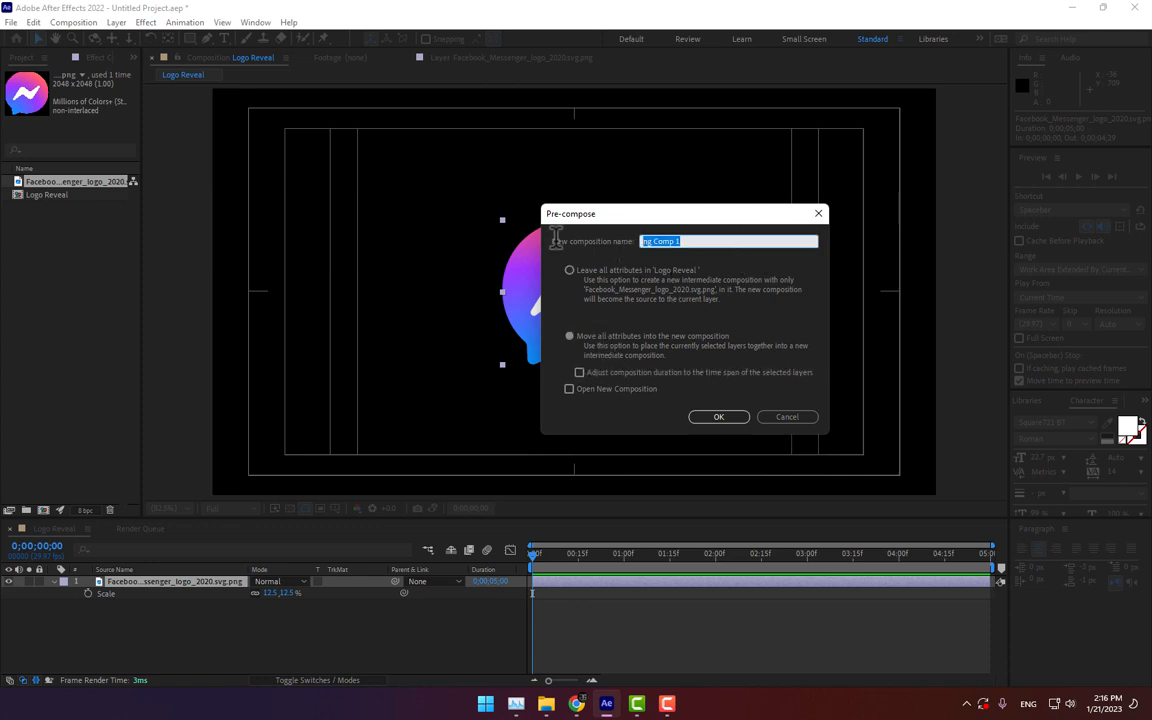
text(Logo)
key(Return)
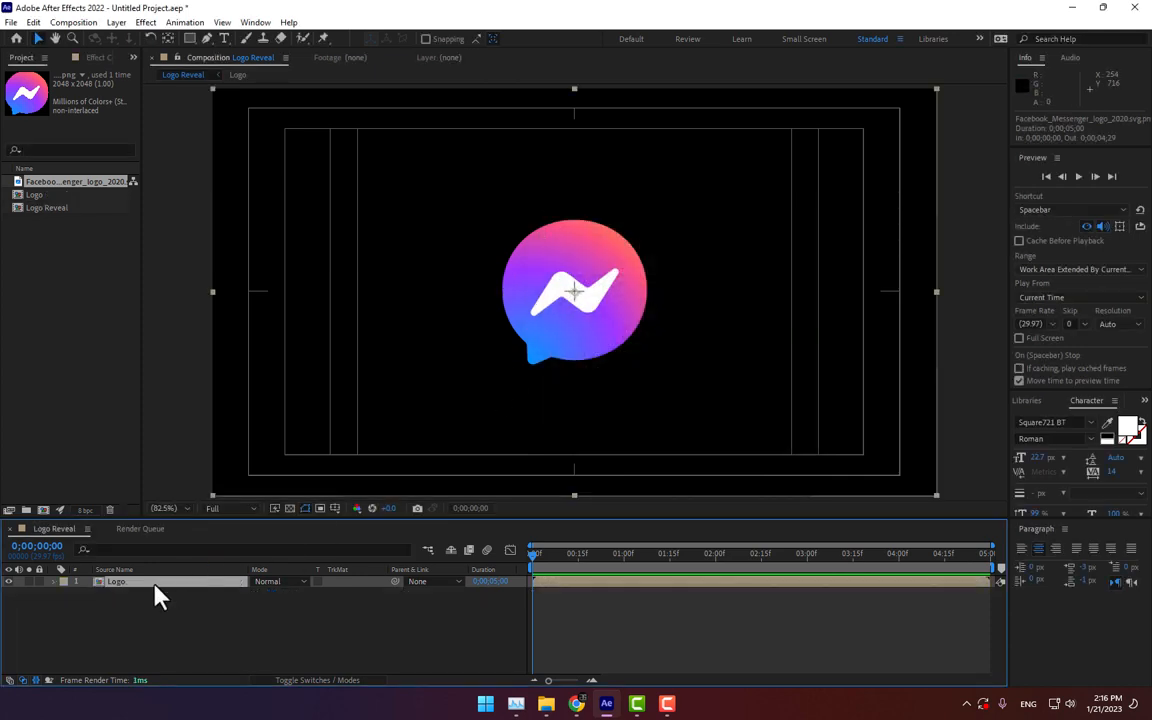
Step: Pre-compose the Logo layer again into a new composition named Logo Wip
right_click(124, 584)
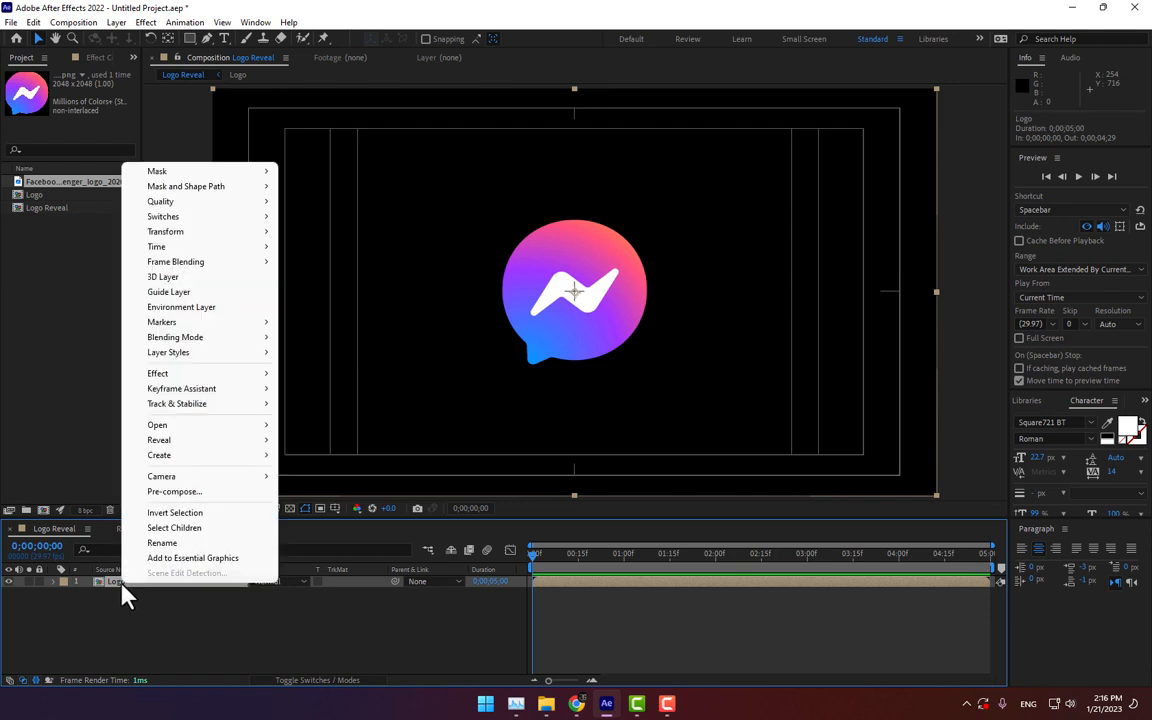
click(181, 491)
drag(690, 241, 662, 242)
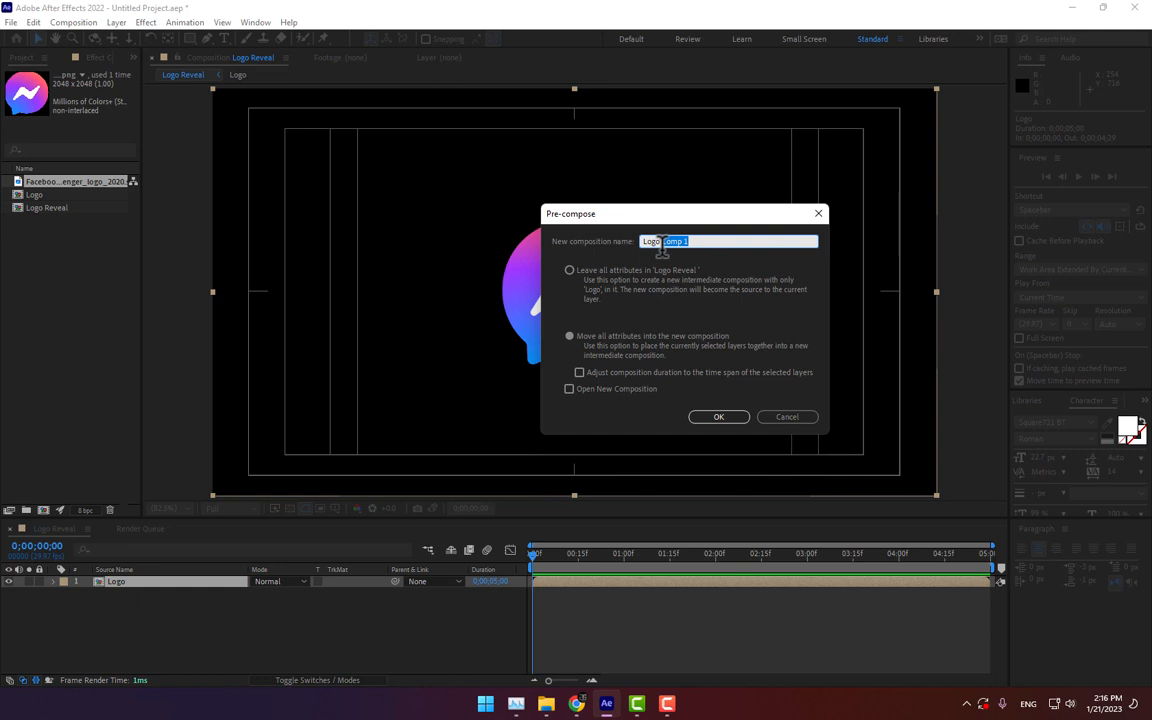
text(M)
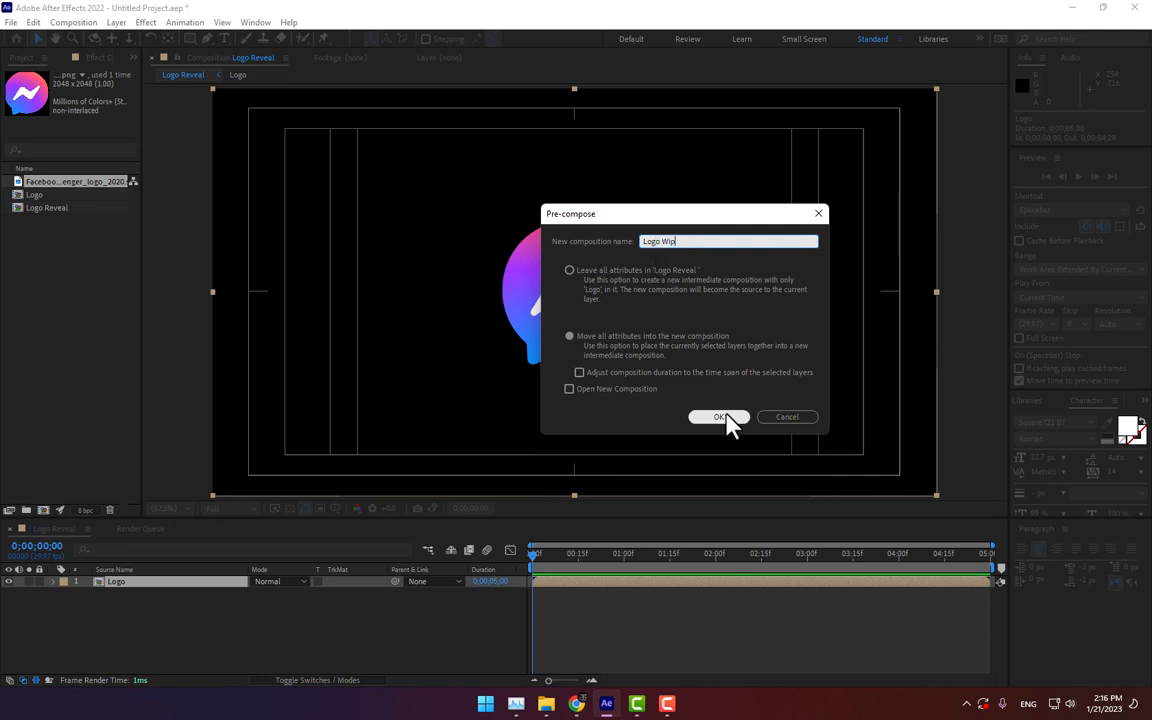
click(716, 418)
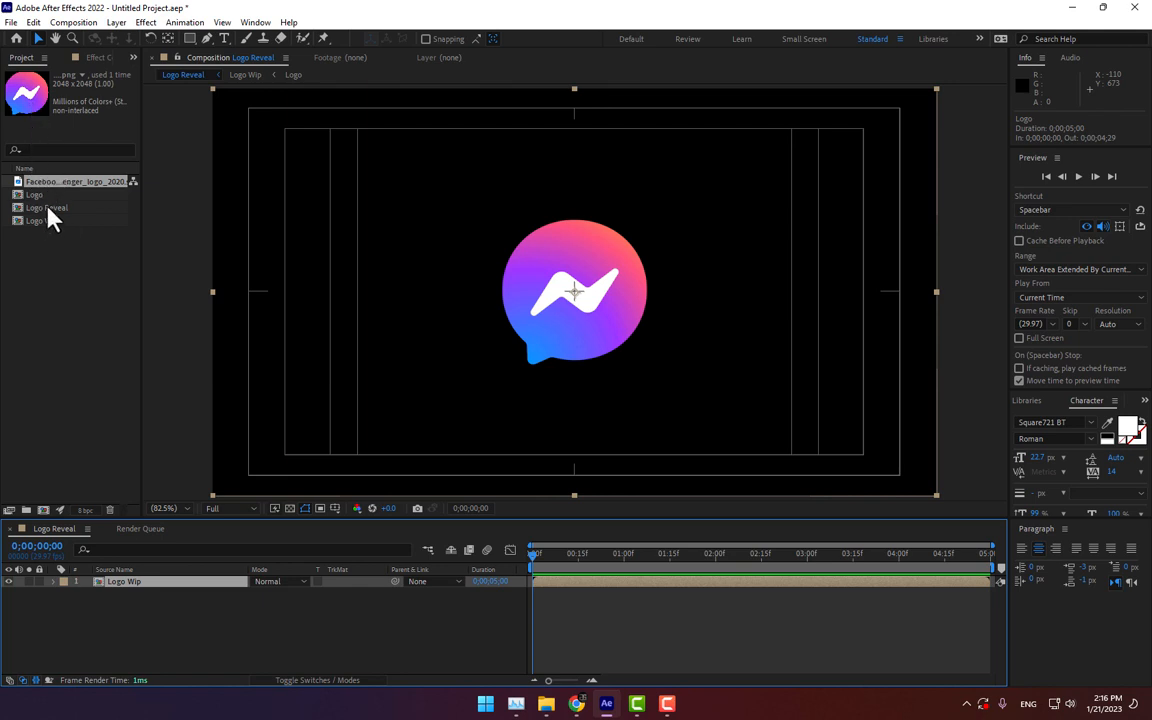
Step: Duplicate the Logo Wip composition in the project and rename the copy Logo Linear Wip
click(43, 221)
key(ctrl+d)
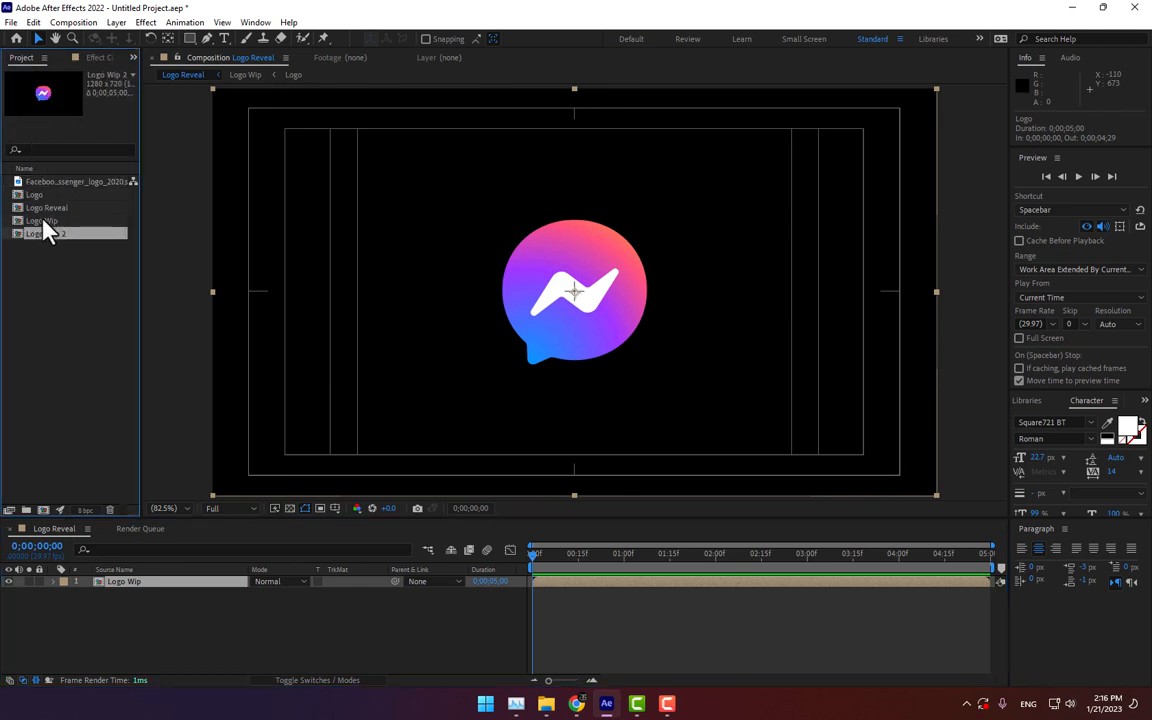
right_click(43, 233)
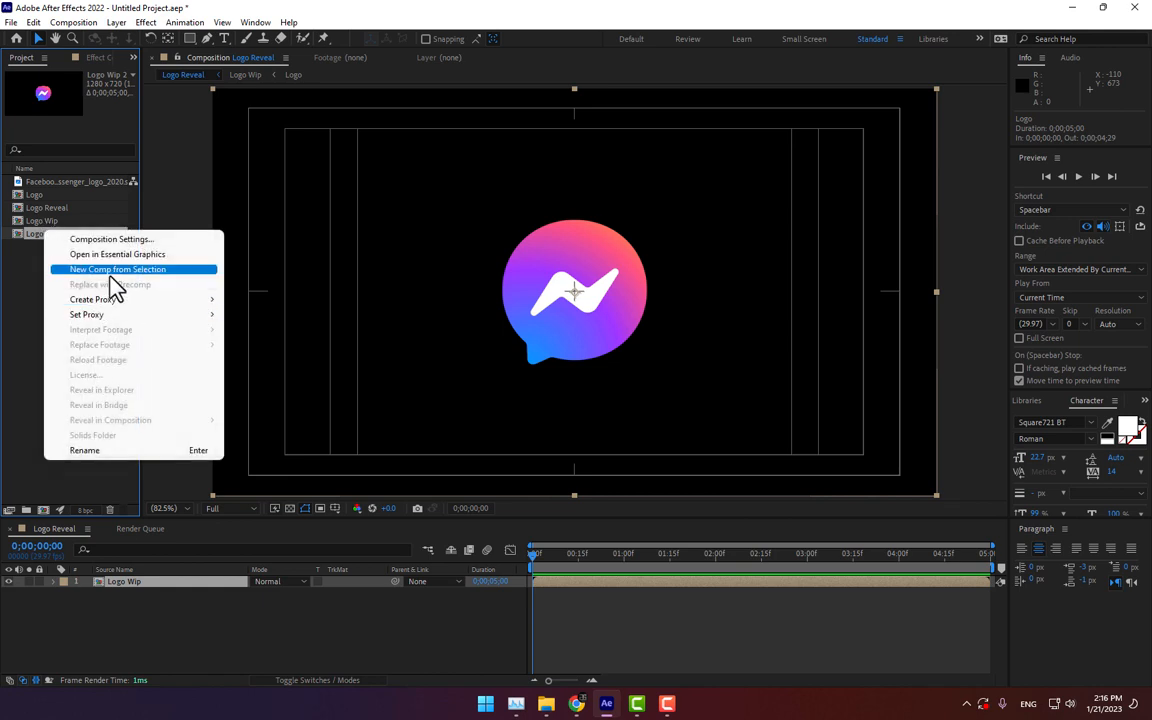
click(105, 451)
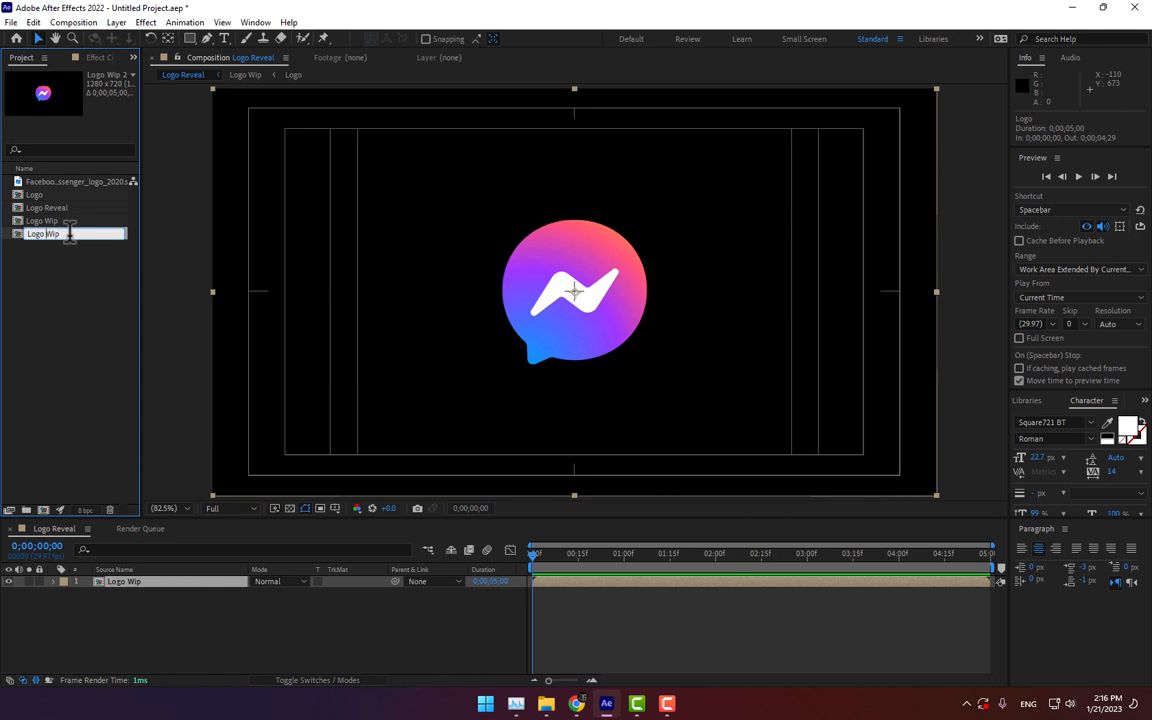
key(Left)
text(Linear)
click(44, 336)
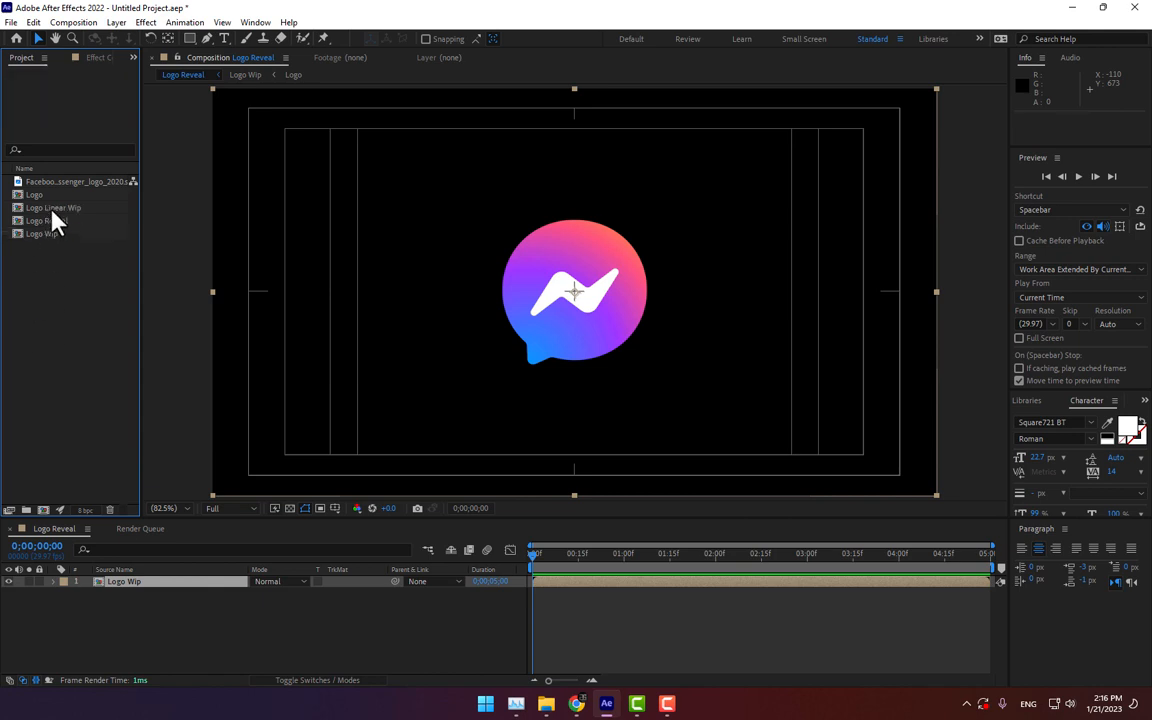
Step: Place Logo Linear Wip above Logo Wip in the Logo Reveal timeline and open the Logo Wip composition
drag(52, 212, 126, 607)
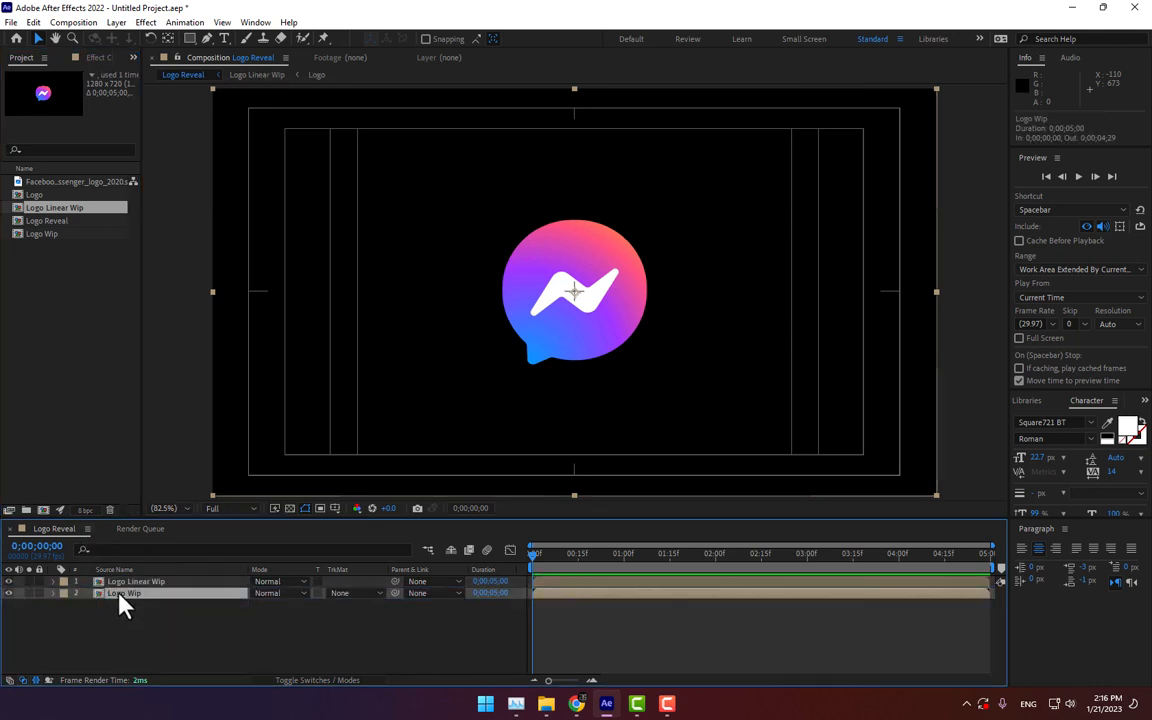
double_click(120, 594)
Step: Add a new black solid layer to the Logo Wip composition with default settings
right_click(224, 620)
mouse_move(257, 445)
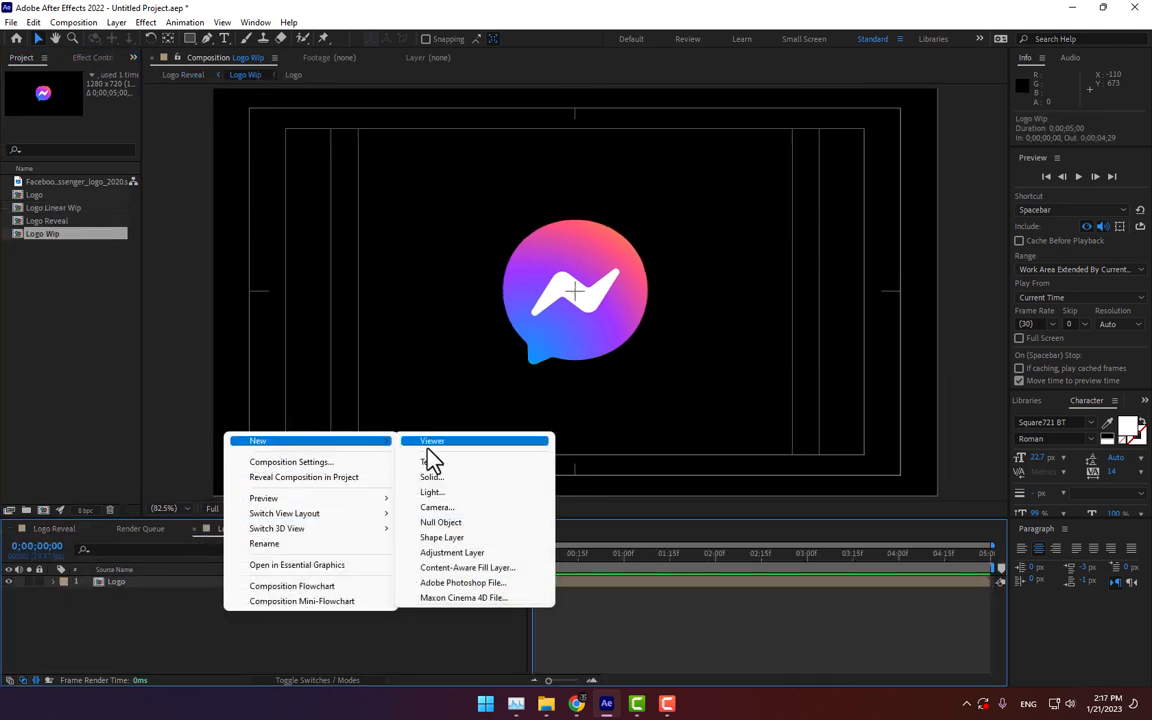
click(440, 477)
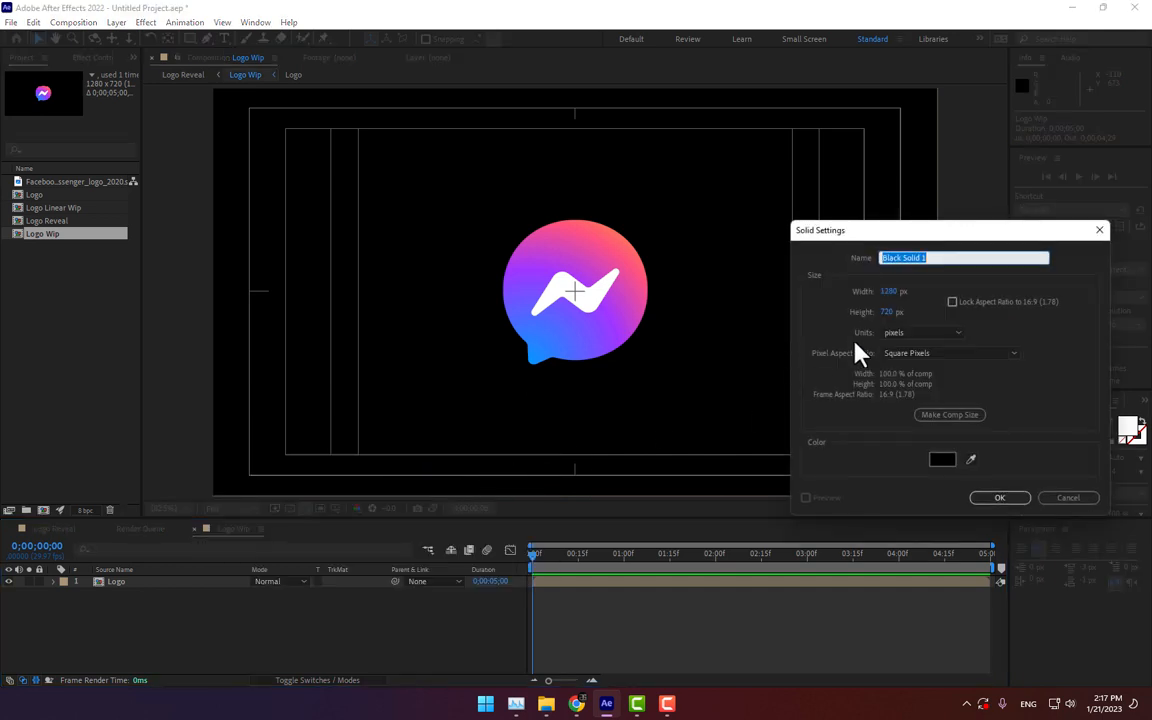
key(Return)
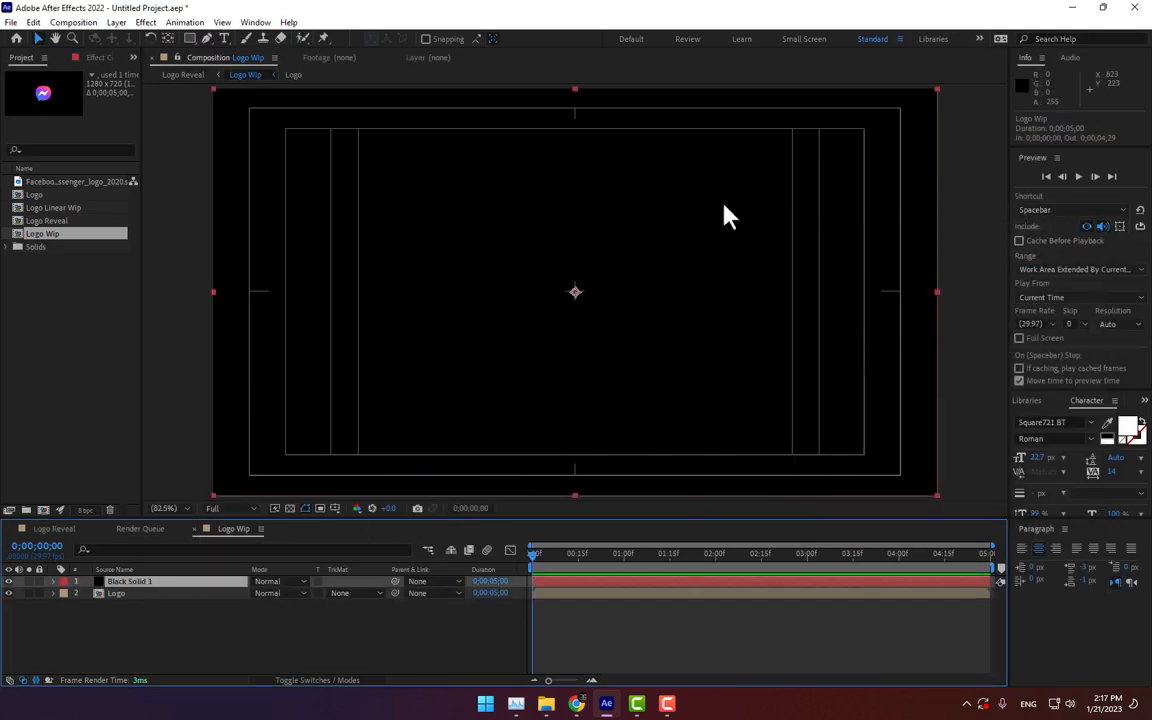
Step: Switch to the Effects workspace, search for cc light, and apply CC Light Sweep to the black solid
click(979, 40)
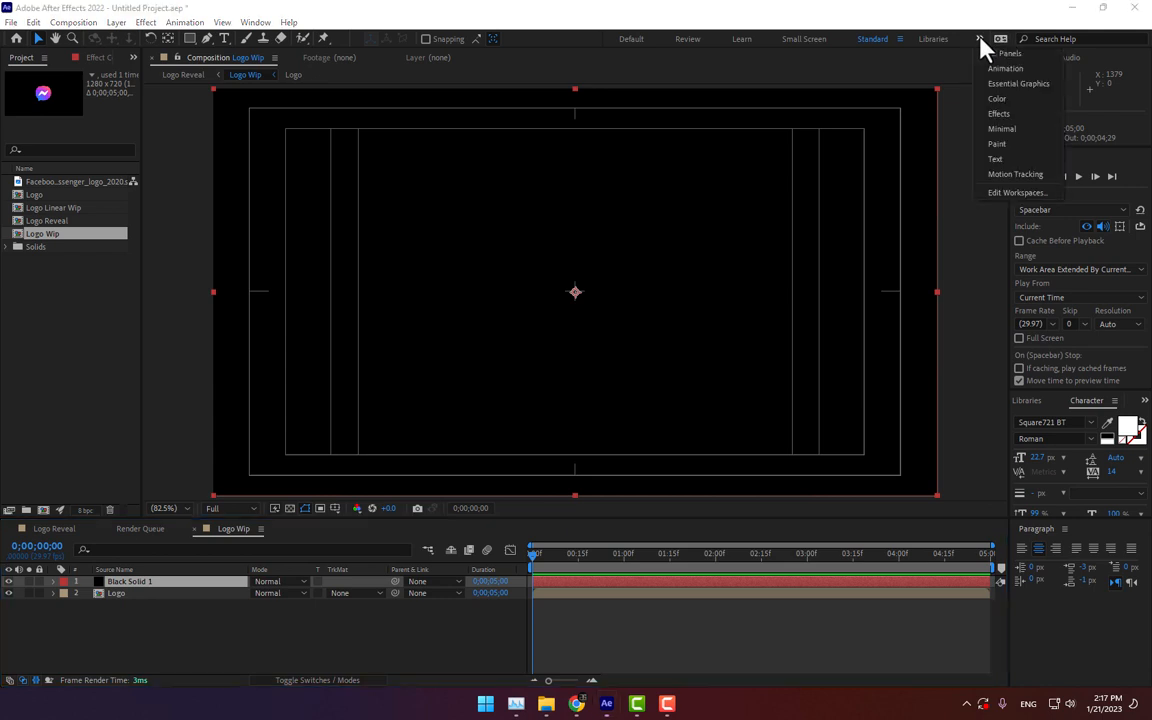
click(1000, 115)
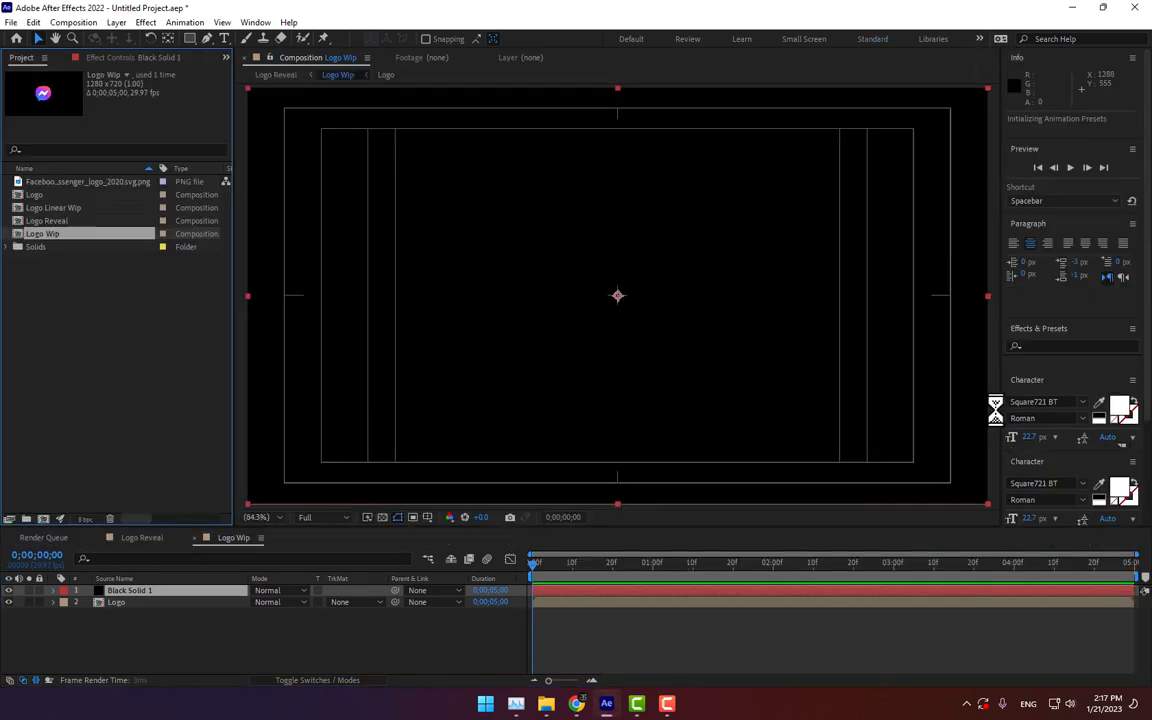
click(1062, 345)
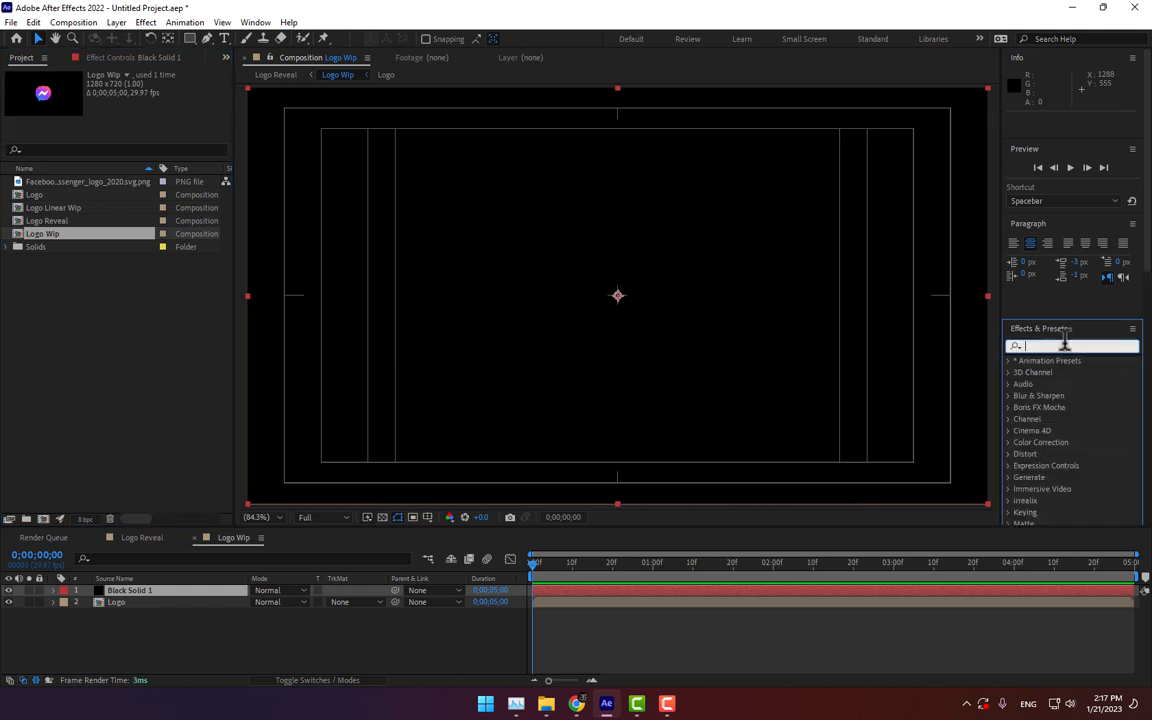
text(cc light)
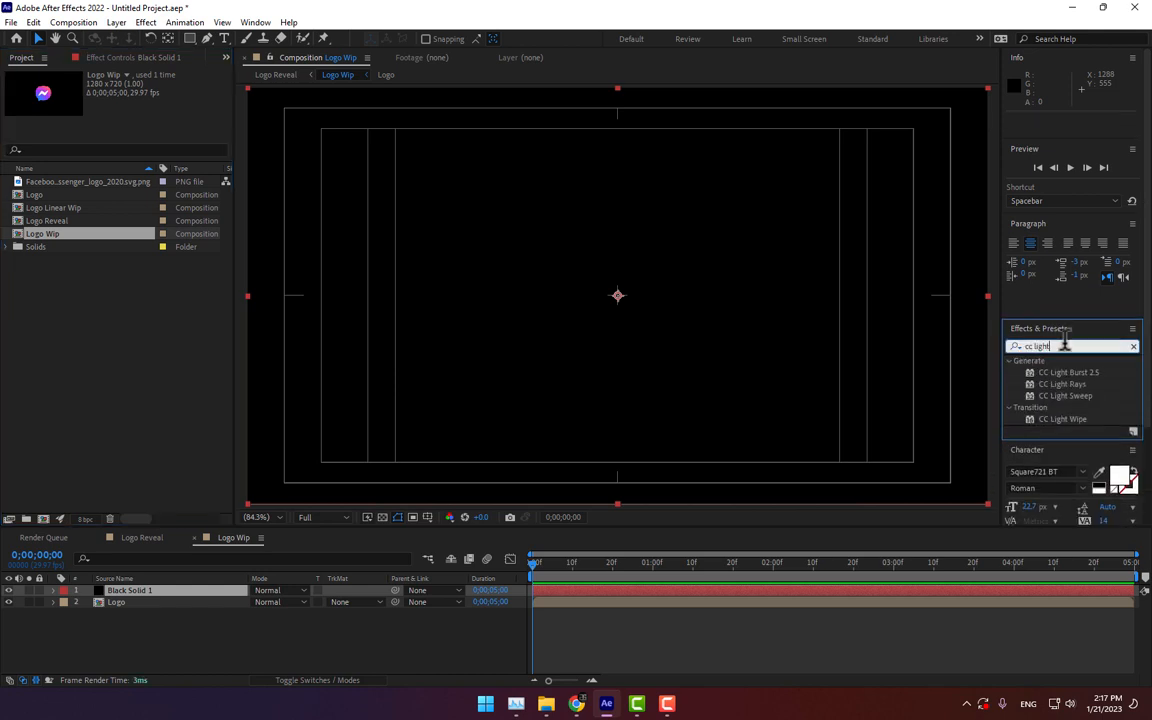
drag(1083, 400, 860, 370)
Step: Set the CC Light Sweep direction to 0°
click(147, 109)
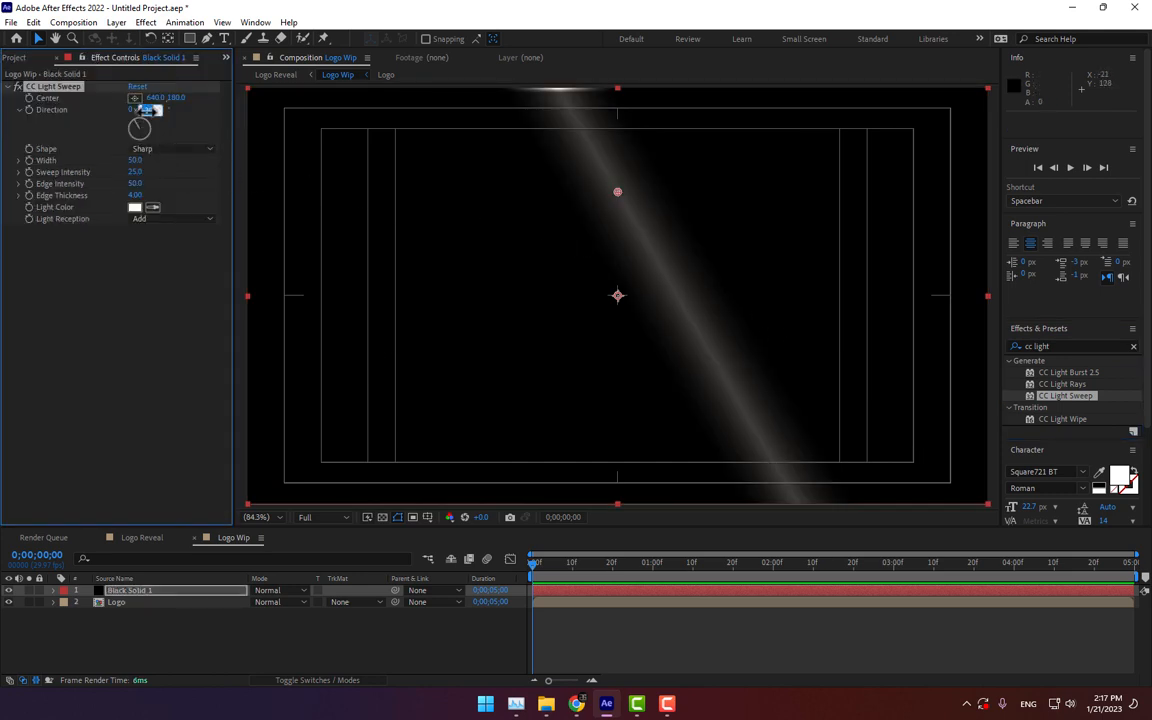
text(0x0)
key(Return)
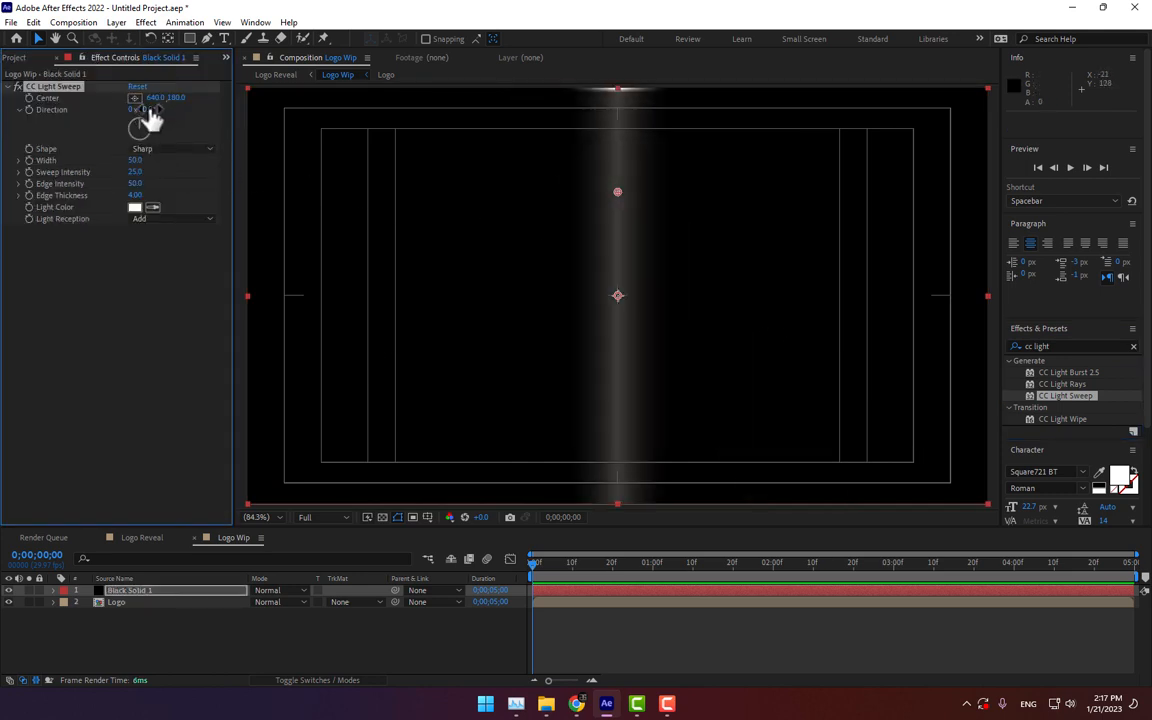
Step: Set the CC Light Sweep direction to 90°
click(150, 109)
text(90)
key(Return)
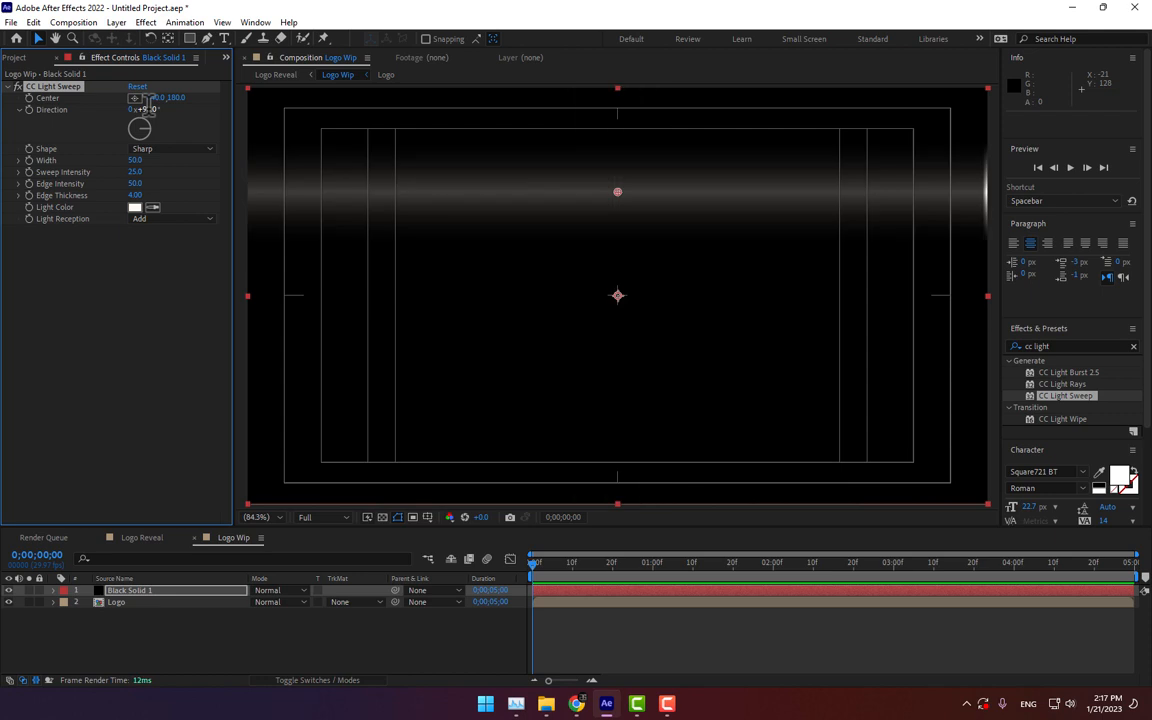
Step: Set the Logo layer's track matte to Luma Matte using Black Solid 1
drag(619, 192, 611, 292)
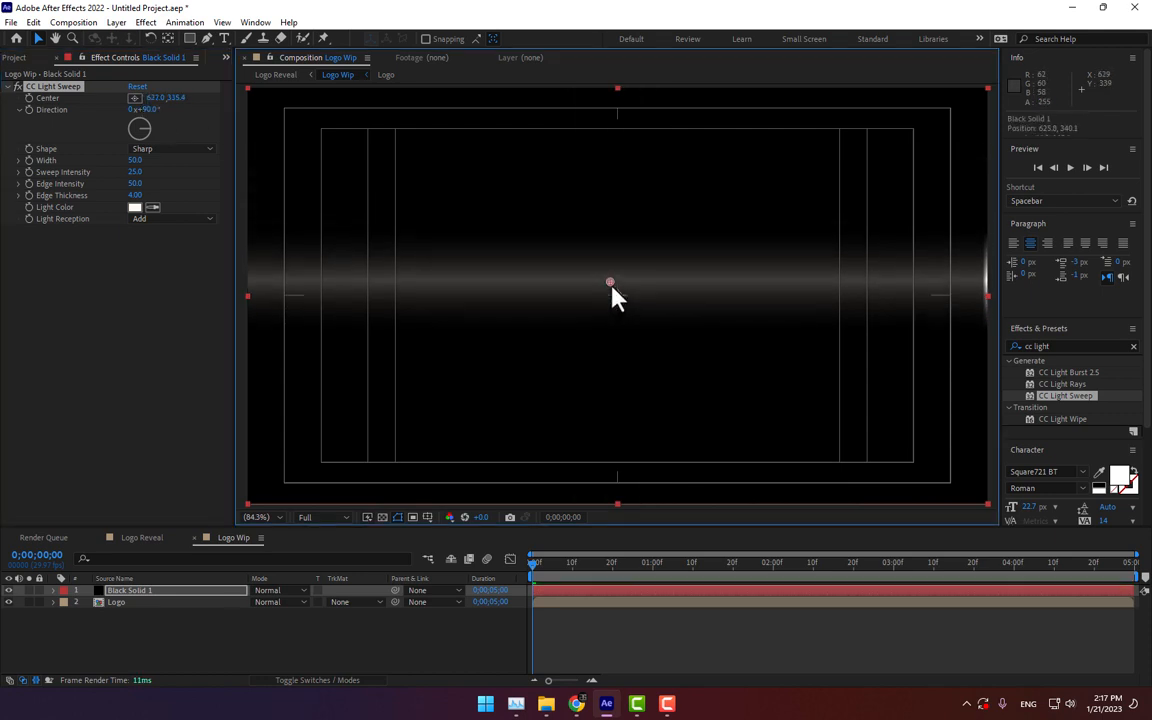
click(352, 602)
click(372, 578)
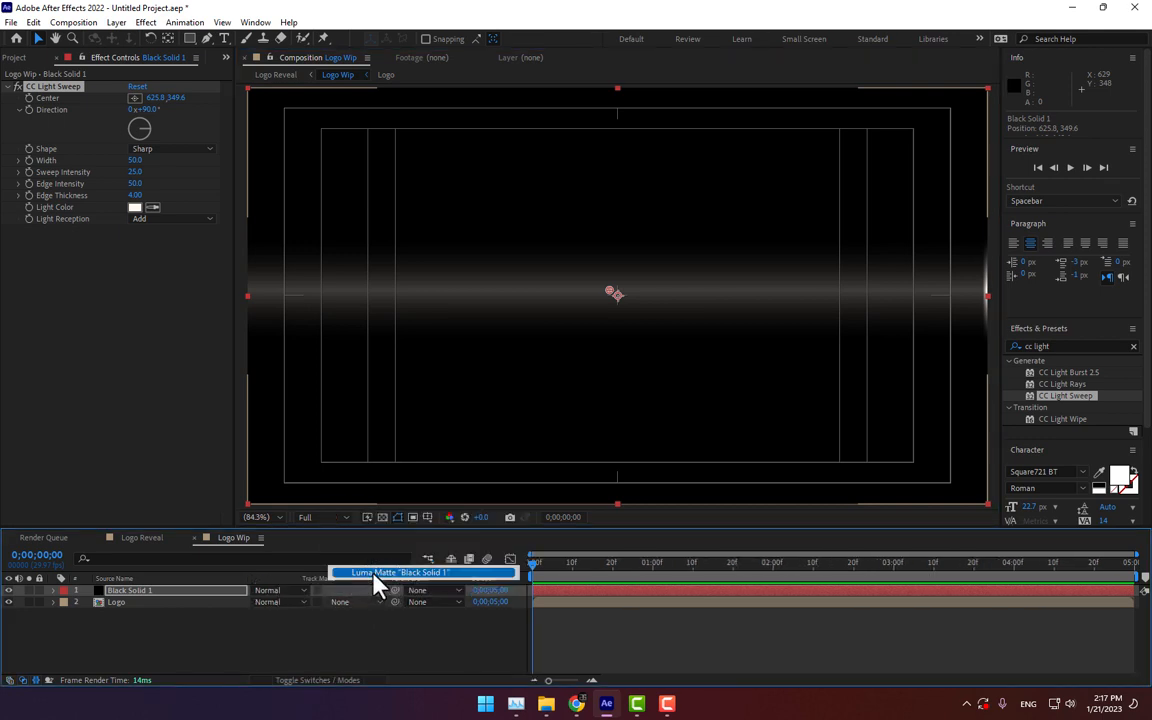
Step: Keyframe the CC Light Sweep center at the composition's top edge at frame 0 and at the bottom edge at 3 seconds
drag(609, 295, 619, 99)
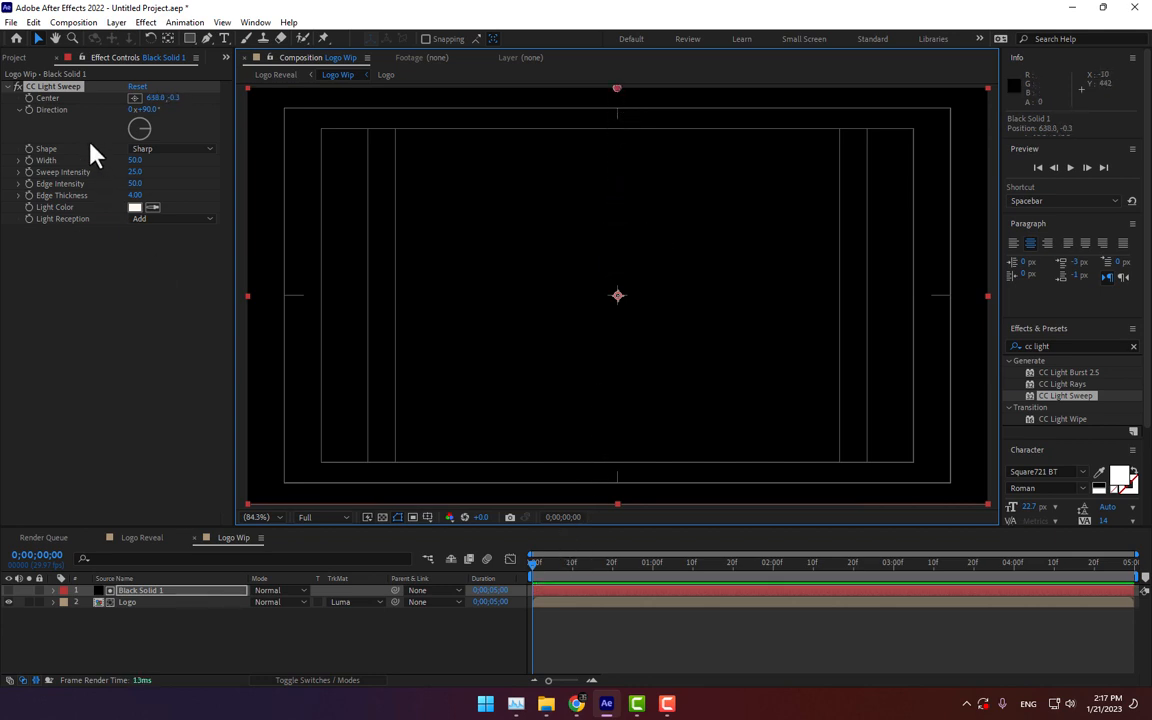
click(31, 104)
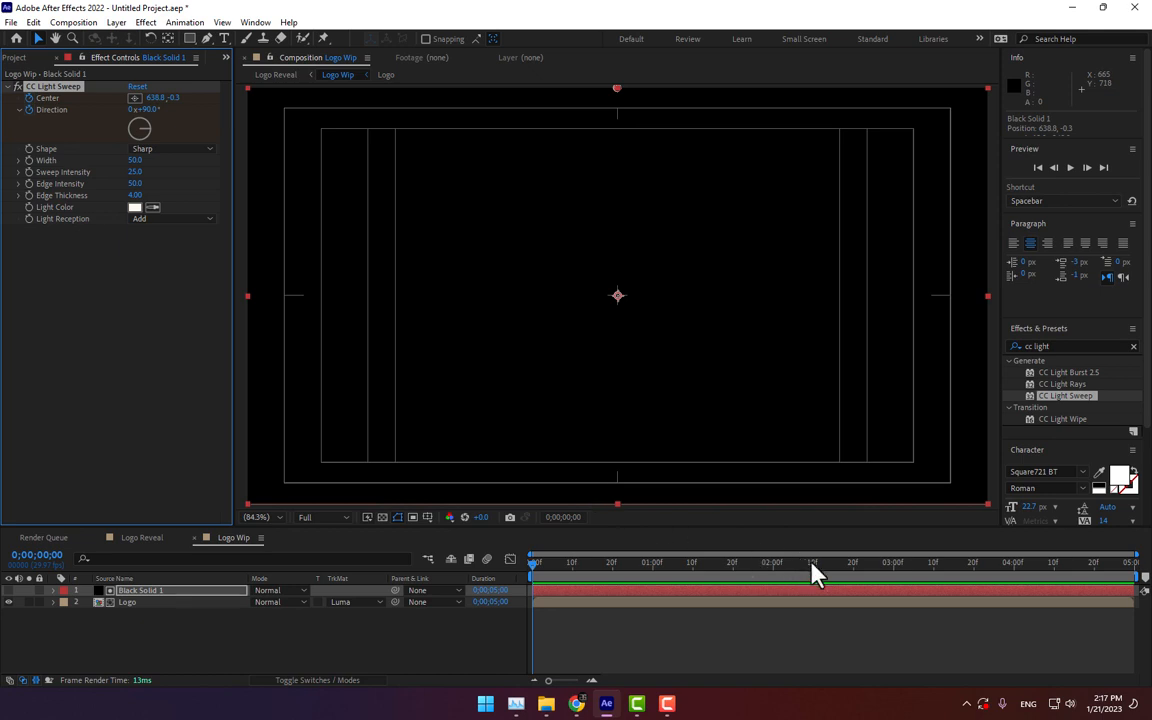
click(773, 562)
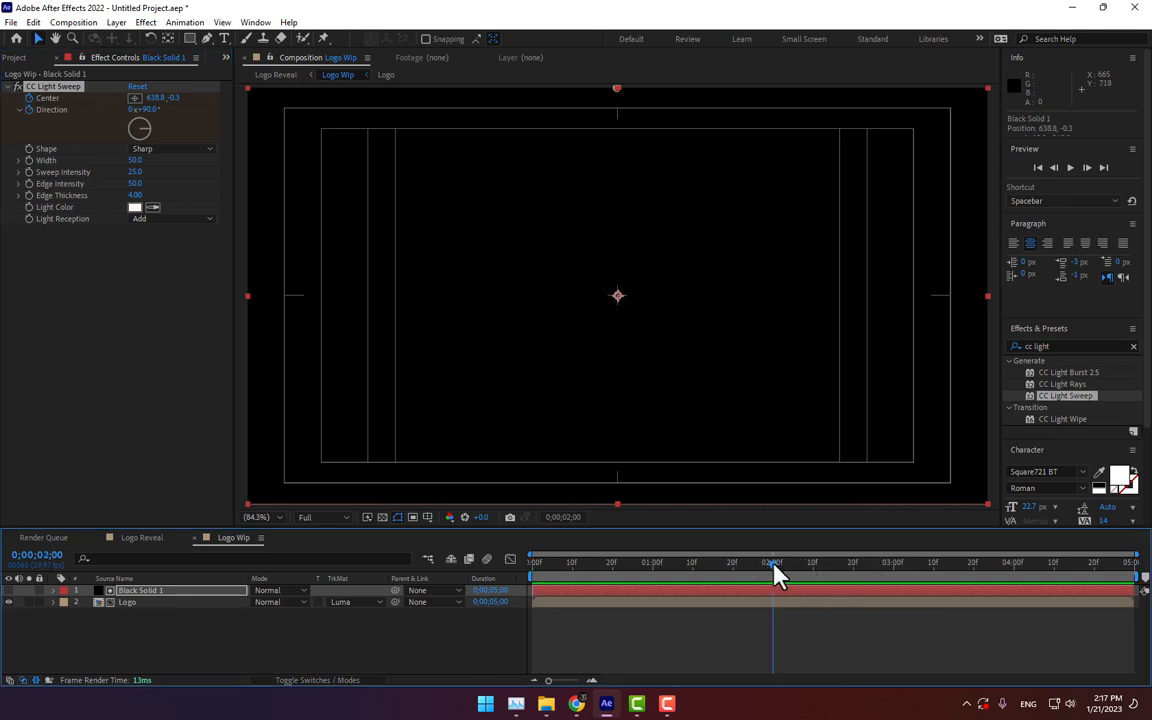
drag(773, 563, 892, 563)
drag(617, 90, 618, 507)
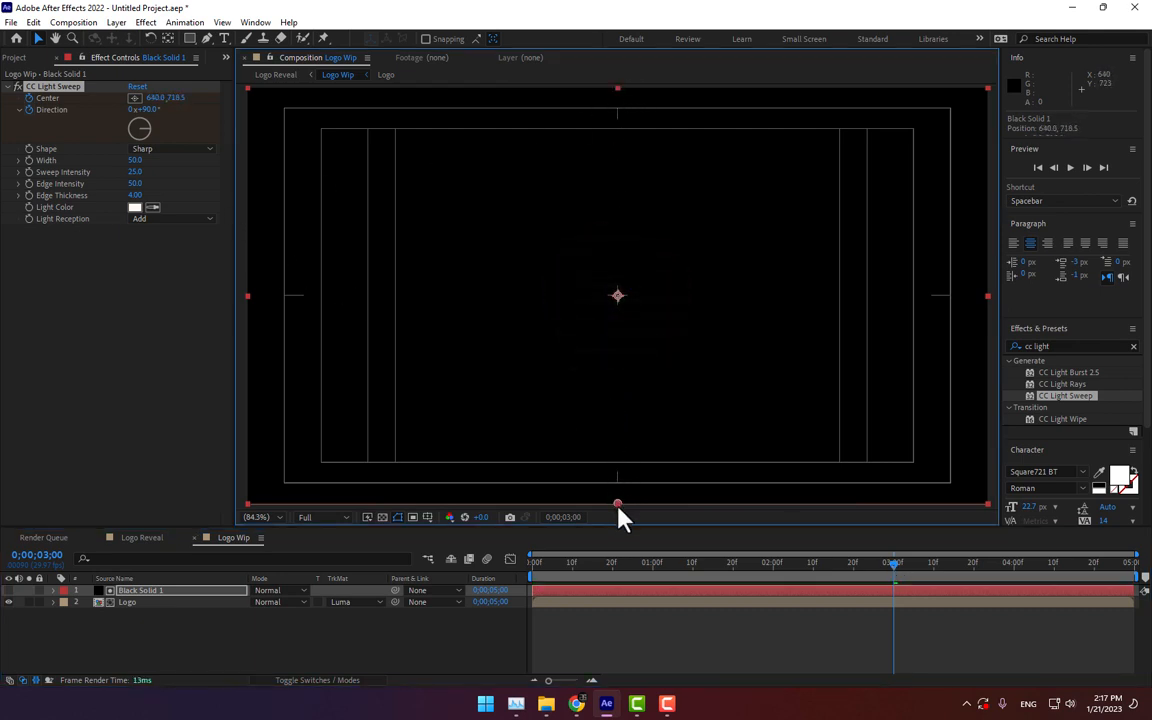
Step: Open the Logo Linear Wip composition nested inside Logo Reveal
click(630, 610)
drag(600, 568, 540, 572)
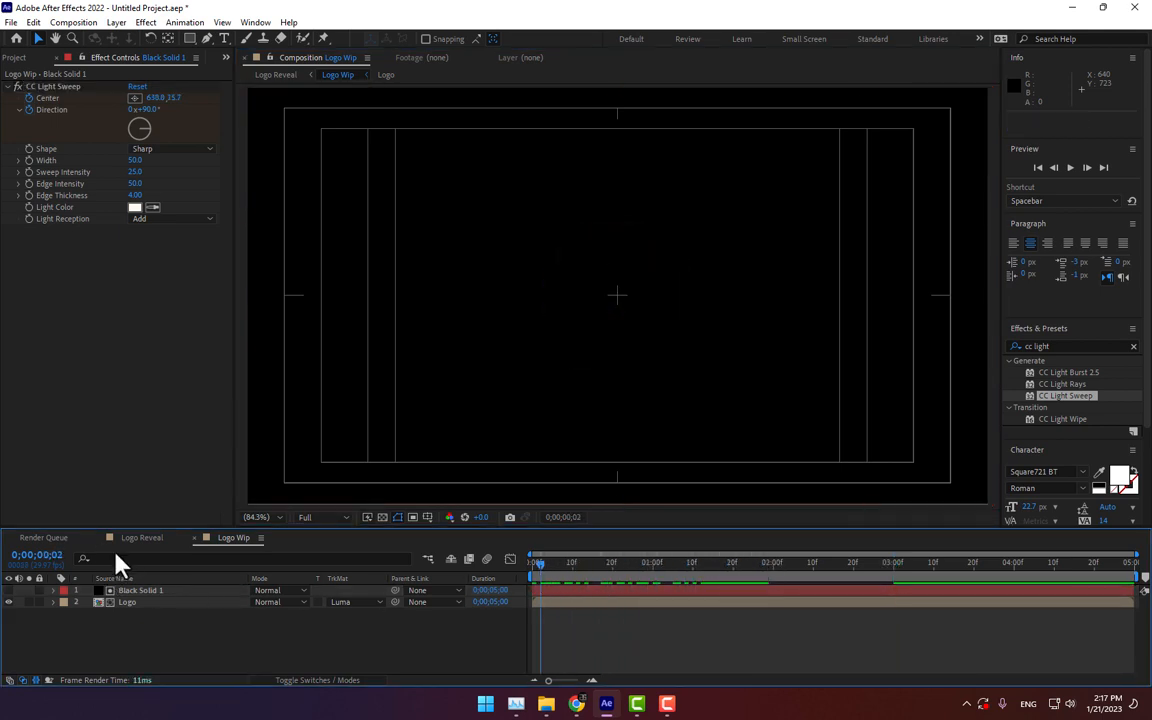
click(145, 538)
click(150, 591)
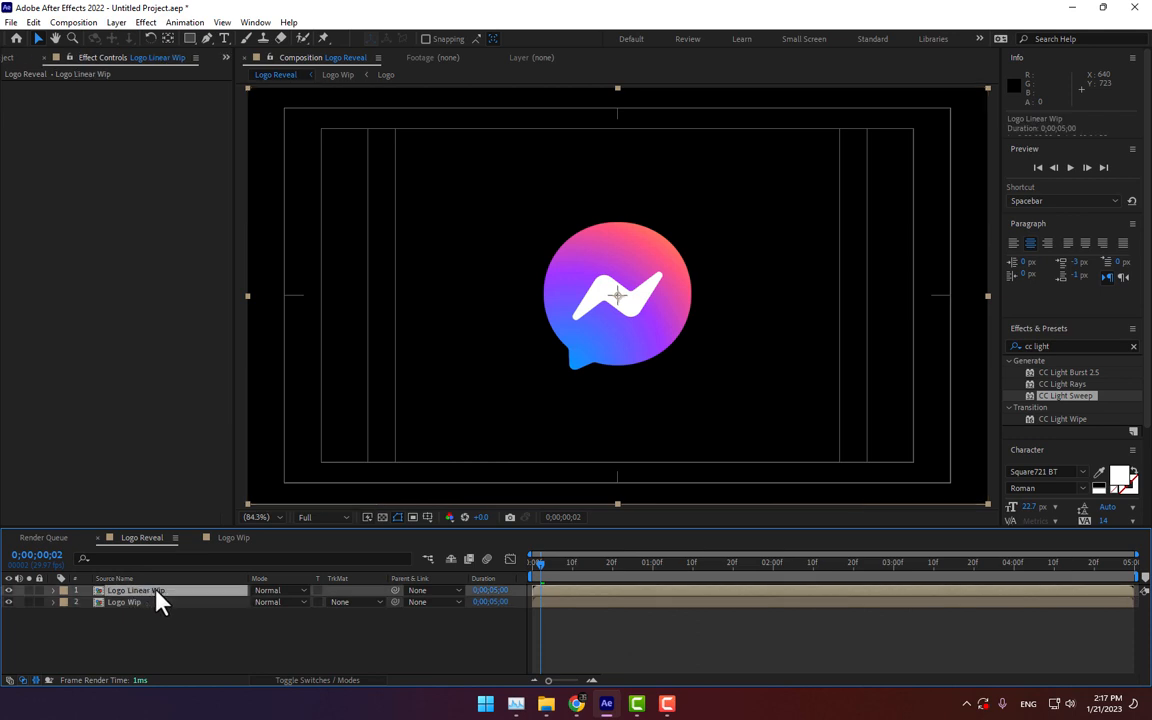
double_click(152, 591)
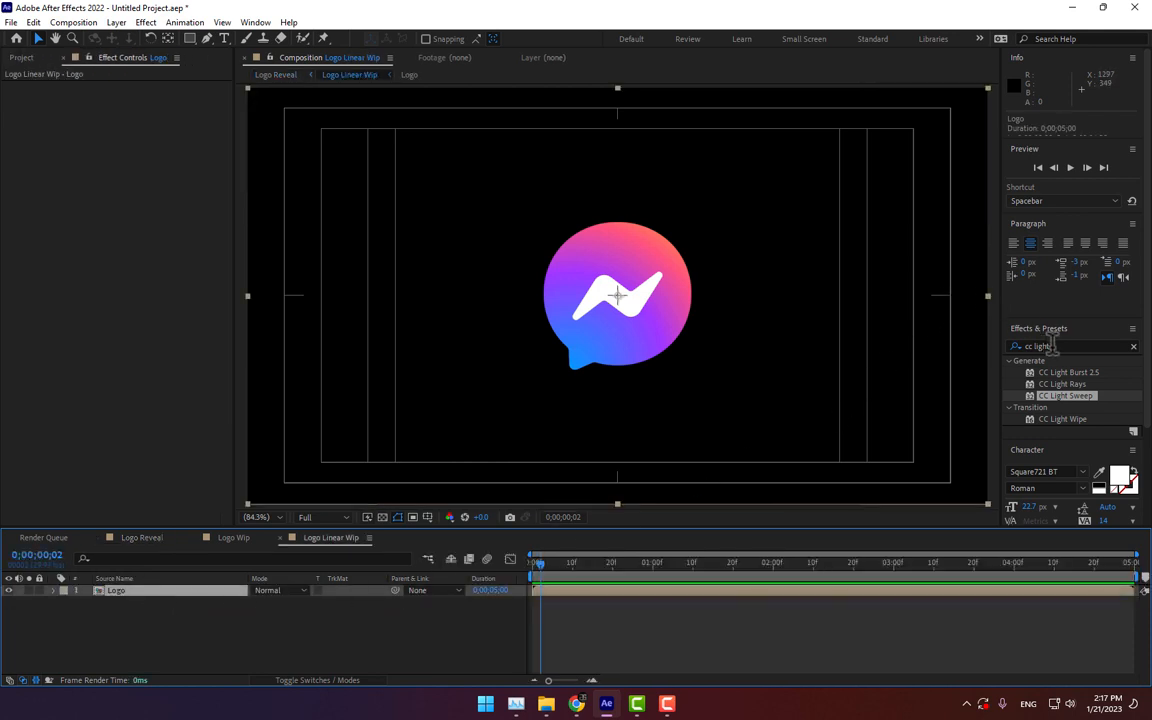
Step: Search effects for linear and apply Linear Wipe to the Logo layer
drag(1052, 345, 973, 349)
text(linear)
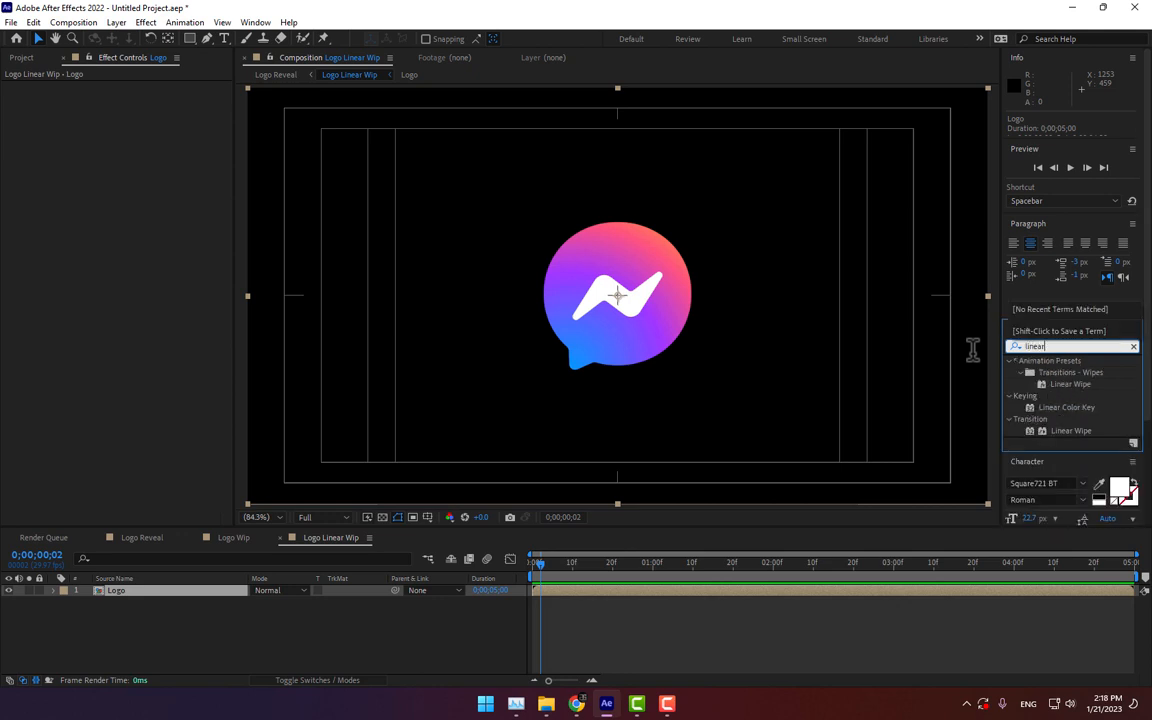
drag(1070, 431, 583, 295)
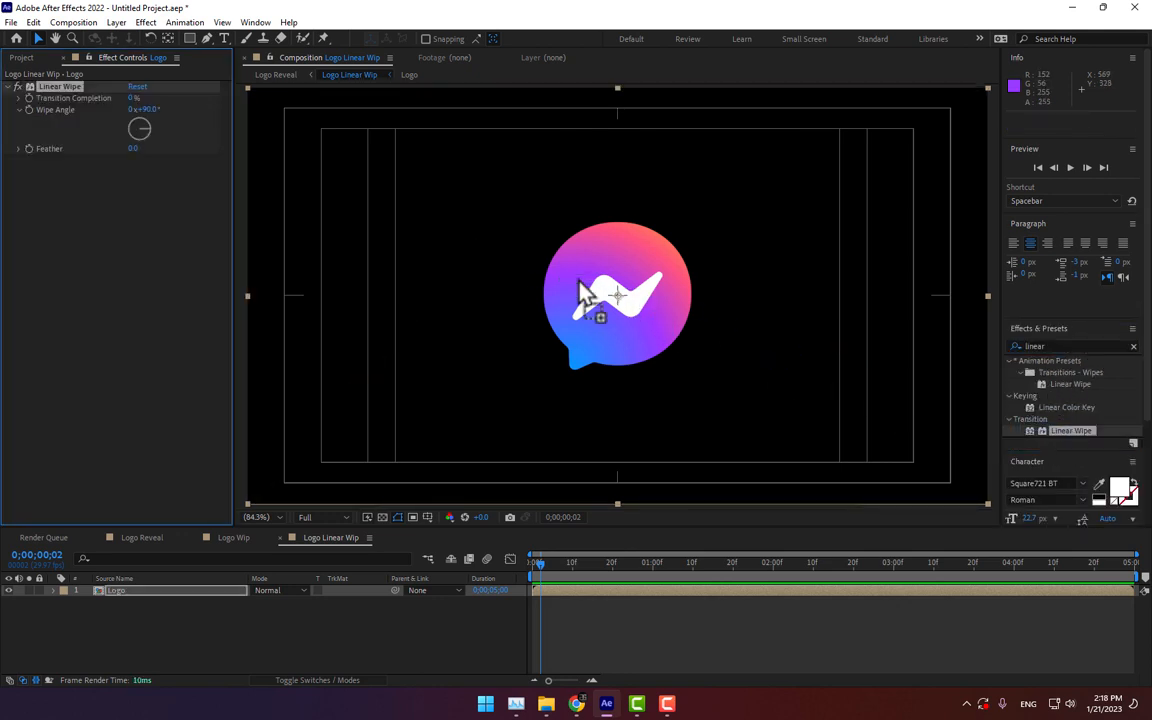
Step: Set the Linear Wipe transition completion to 48% and the wipe angle to 180°
drag(133, 106, 183, 127)
click(150, 110)
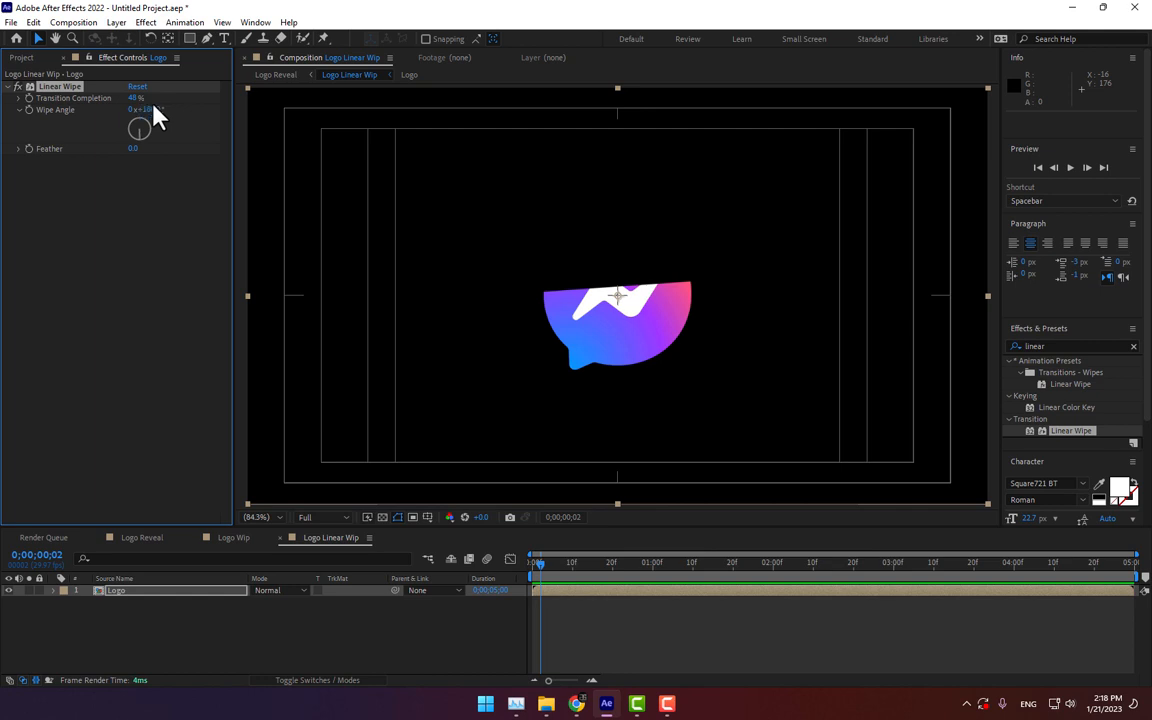
key(Return)
click(331, 537)
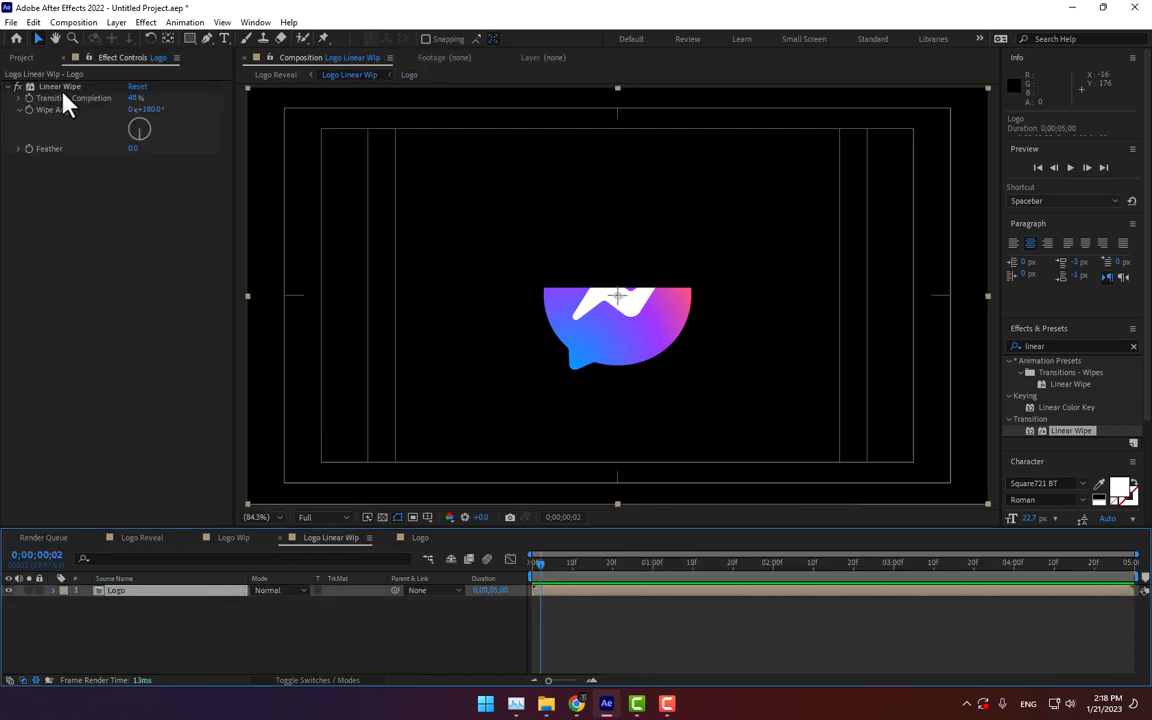
Step: Set the Linear Wipe feather to 100
click(133, 148)
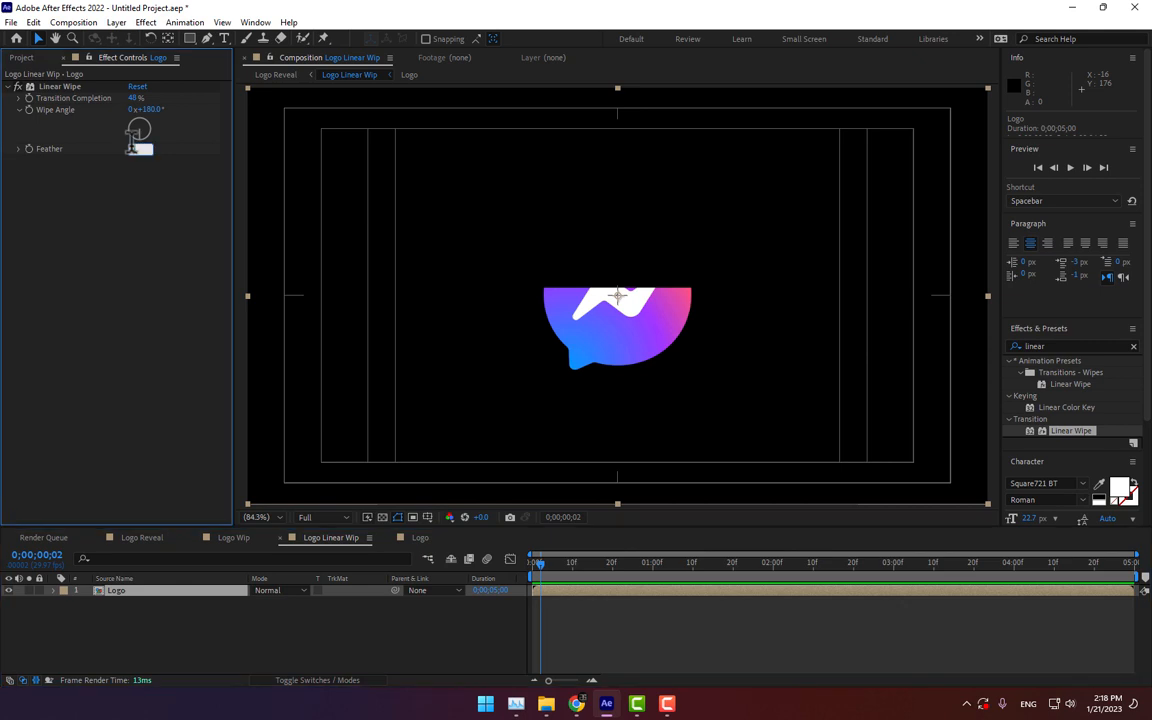
text(200)
key(Return)
click(137, 149)
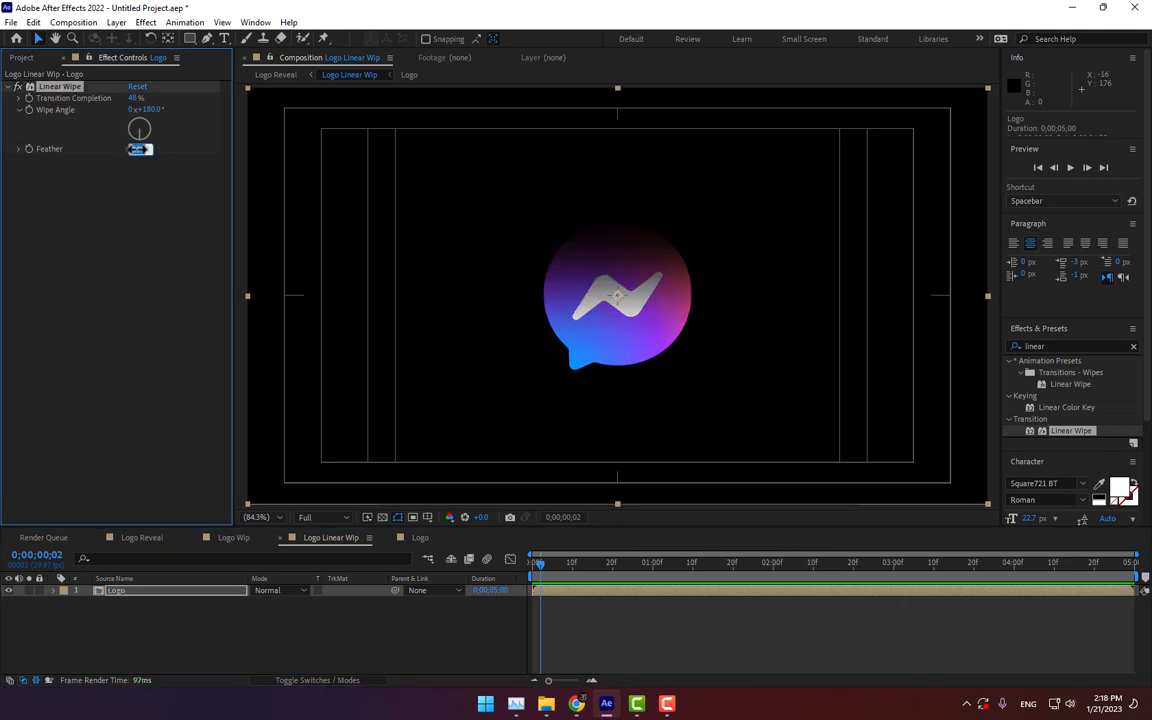
text(100)
key(Return)
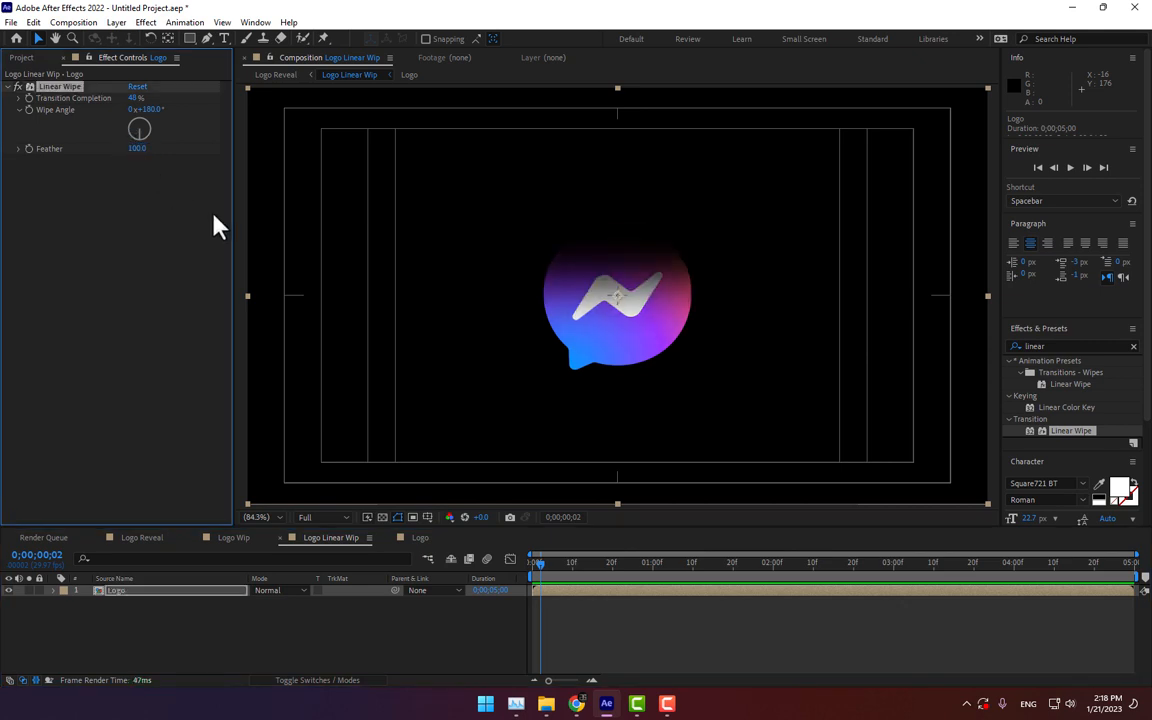
Step: Enter a 180° wipe angle and keyframe Transition Completion from 0% at frame 0 to 100% at 3 seconds
click(140, 108)
text(180)
key(Return)
drag(541, 566, 510, 568)
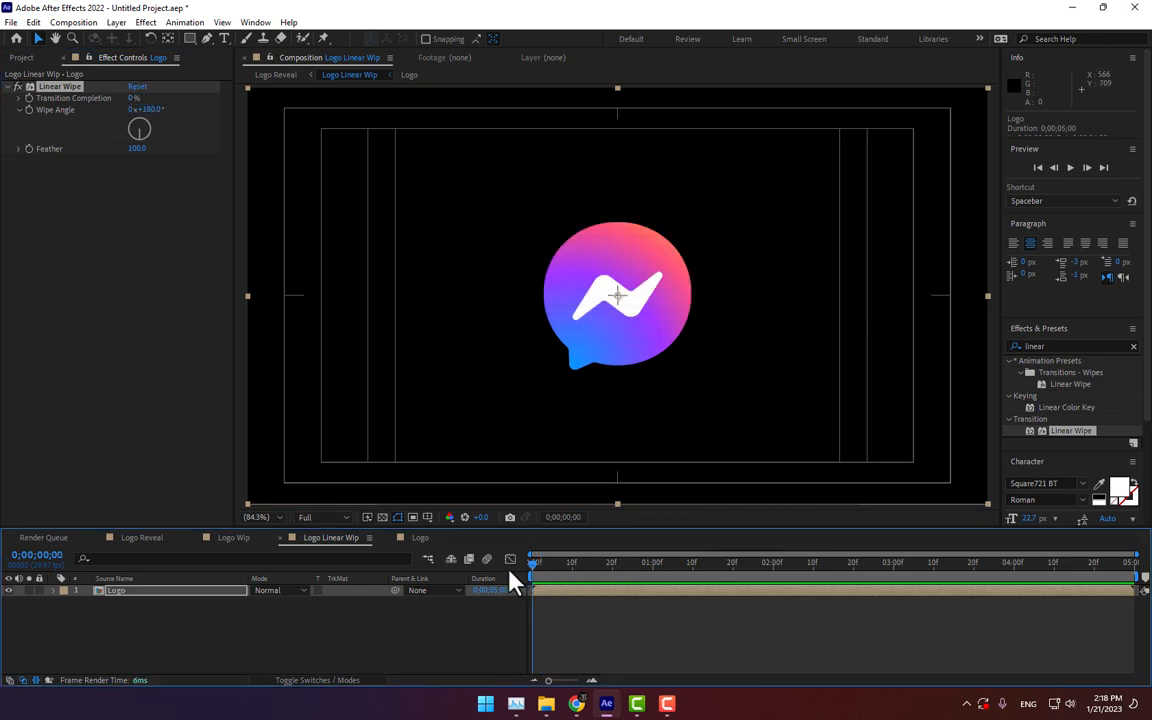
click(31, 101)
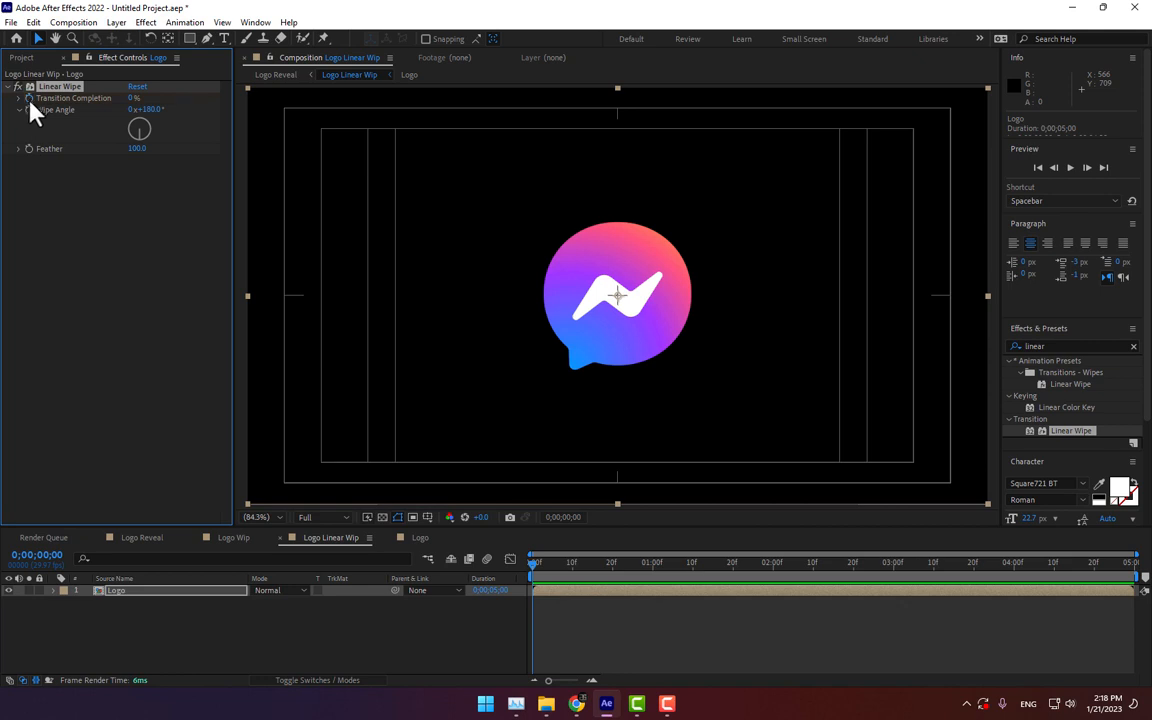
click(894, 572)
drag(134, 100, 232, 110)
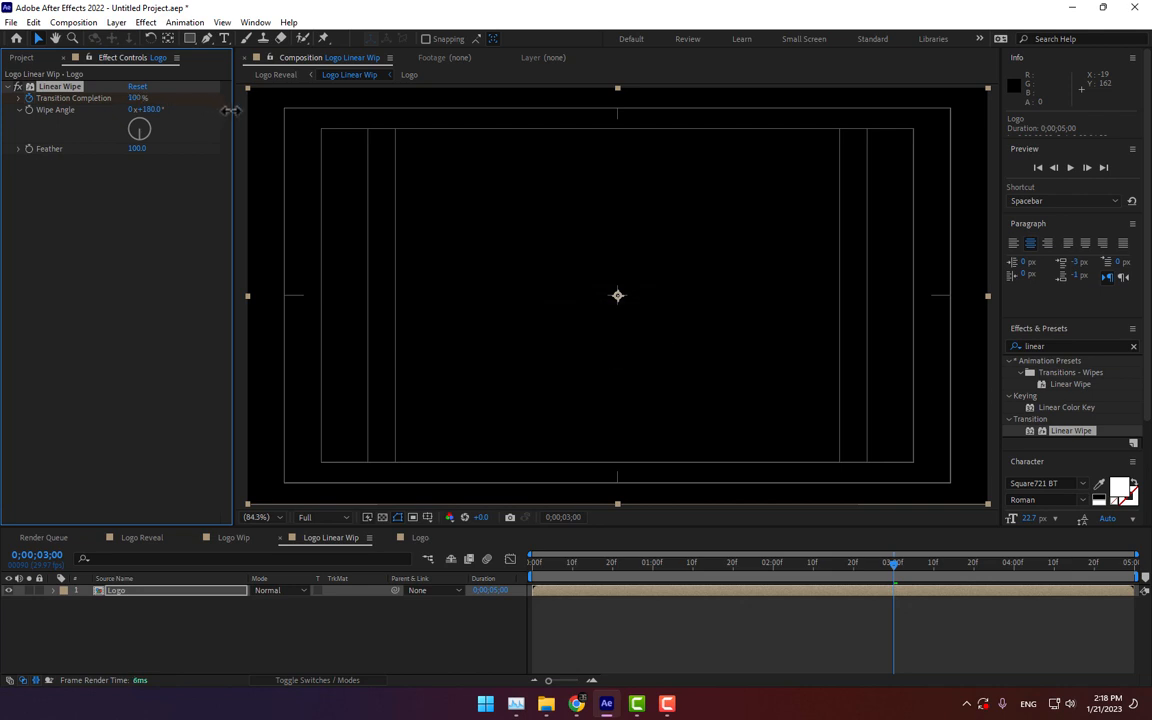
Step: Return to the Logo Reveal composition and save the project over 1.aep on the Desktop
click(287, 618)
click(140, 538)
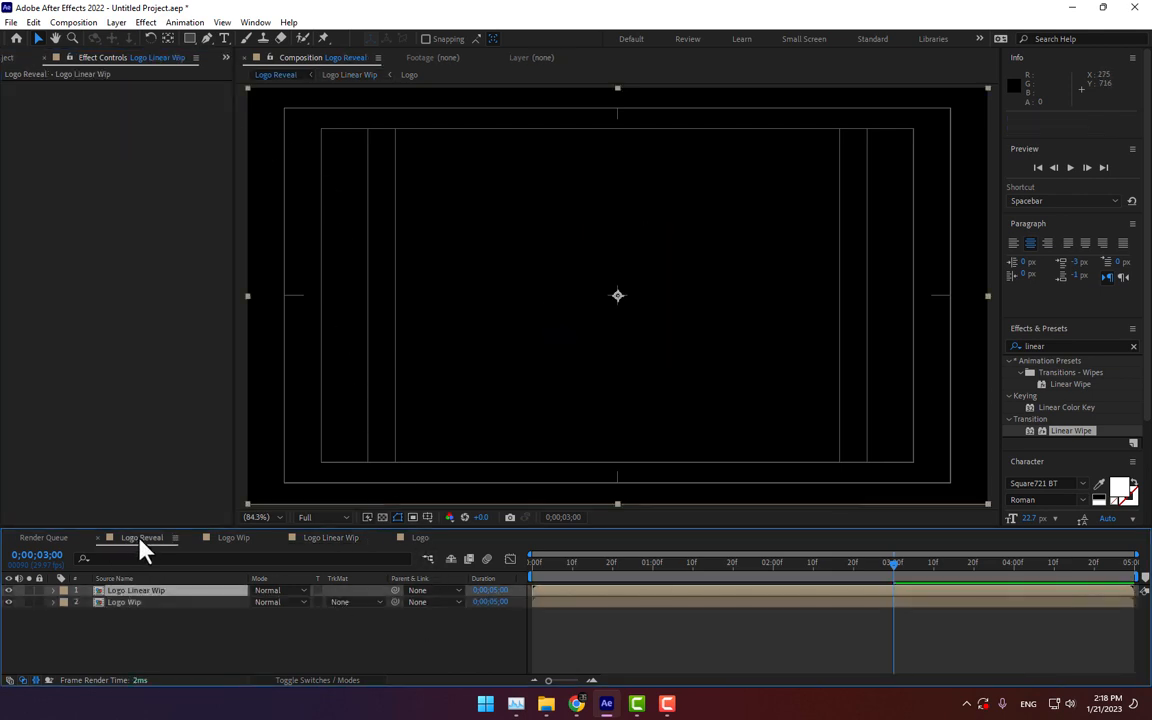
key(ctrl+s)
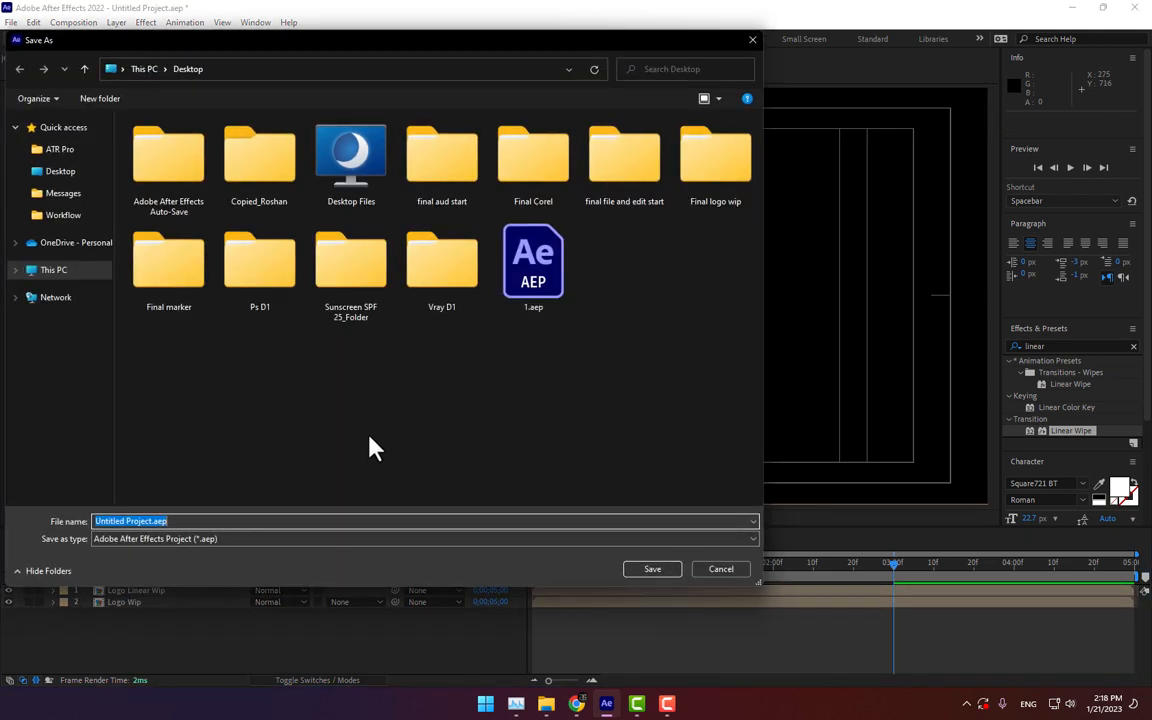
click(556, 285)
double_click(556, 285)
click(607, 352)
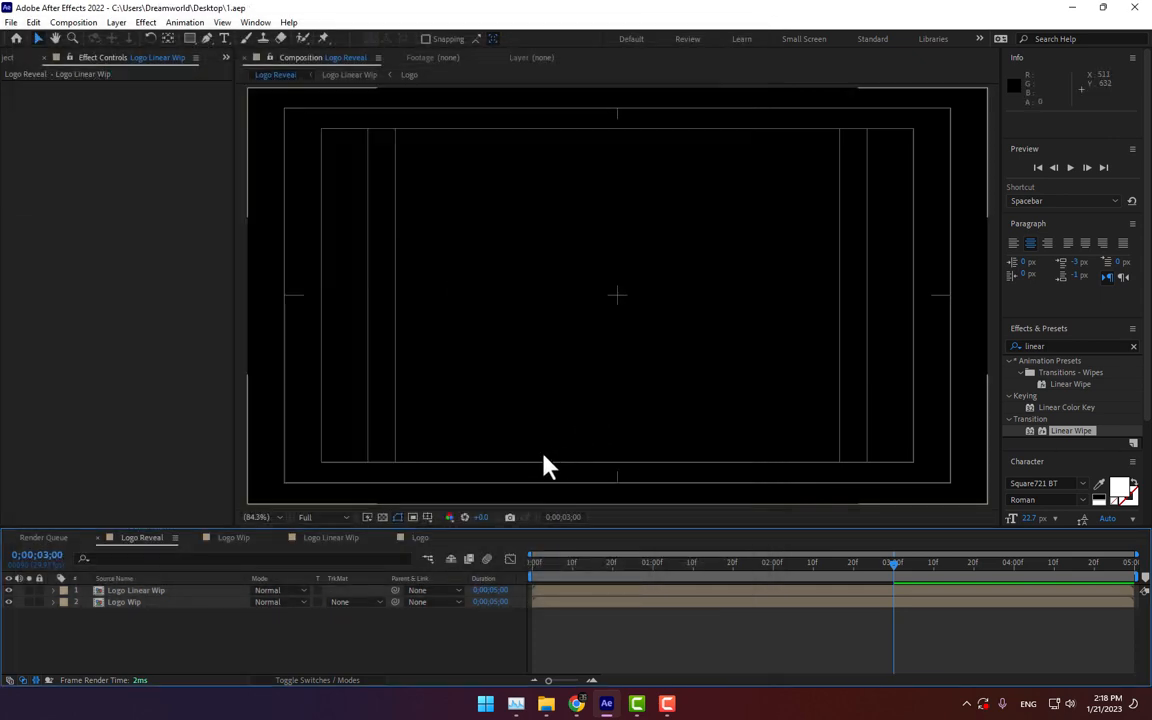
Step: Add a new solid named Particular to the Logo Reveal composition
right_click(232, 637)
mouse_move(303, 476)
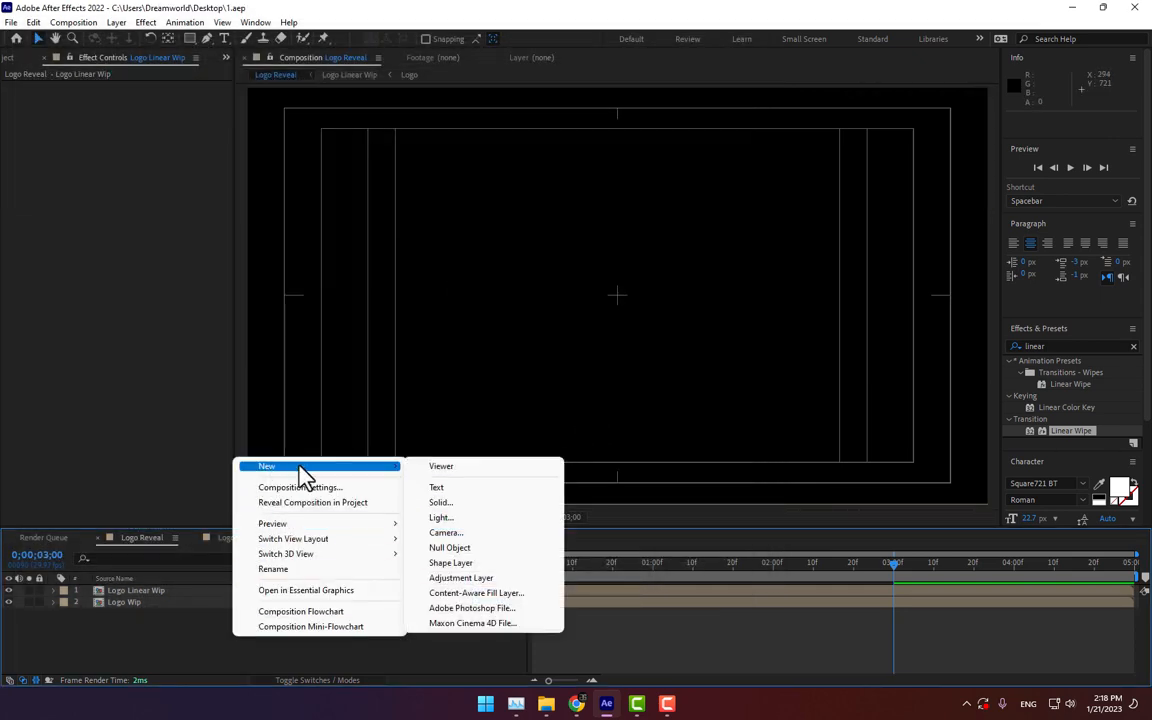
click(462, 503)
text(Particlur)
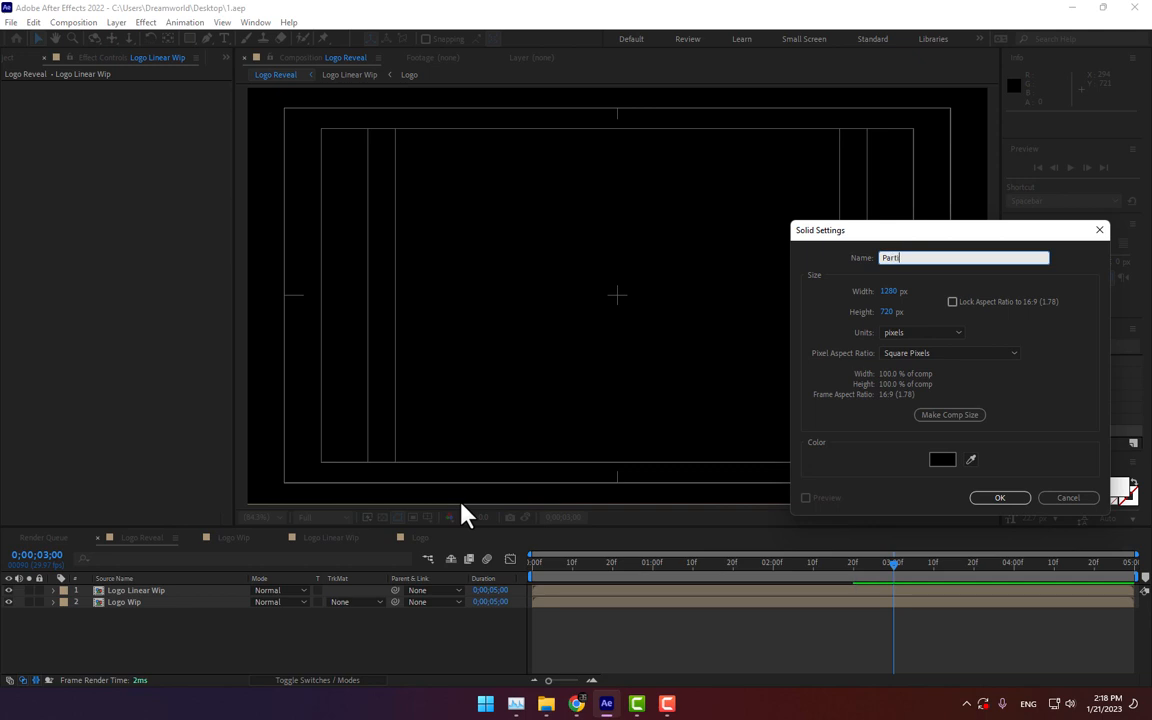
key(BackSpace)
key(BackSpace)
key(BackSpace)
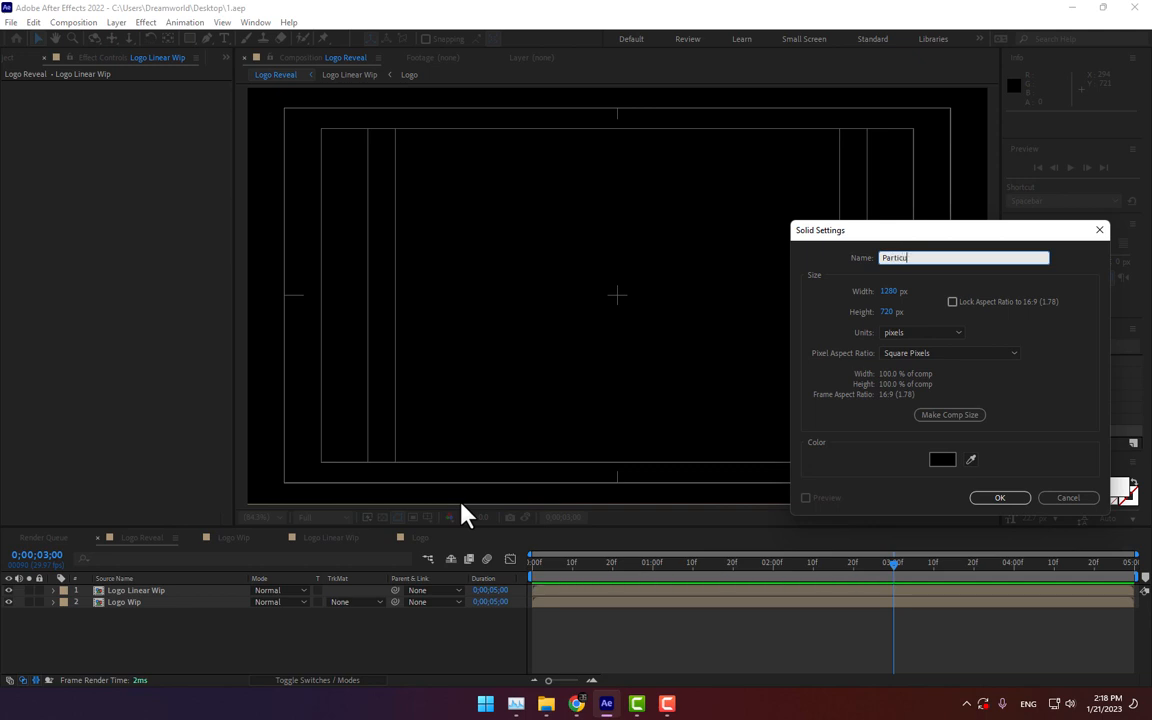
text(ular)
key(Return)
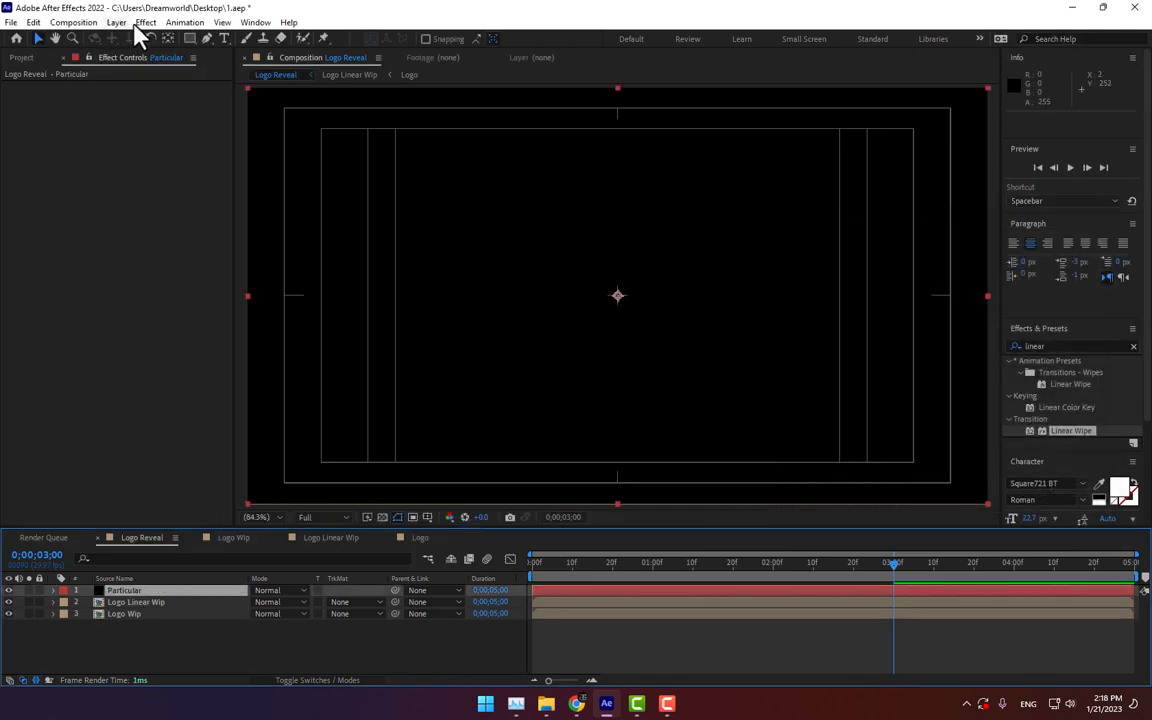
Step: Apply the RG Trapcode Particular effect to the Particular solid
click(145, 22)
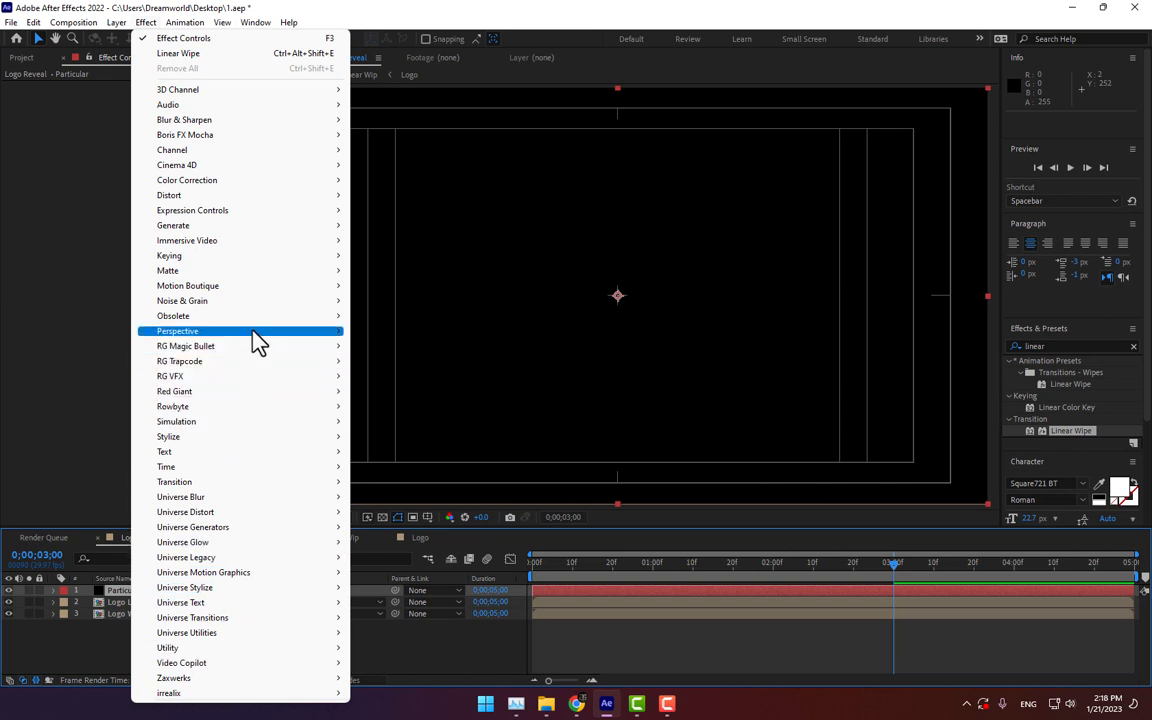
mouse_move(305, 365)
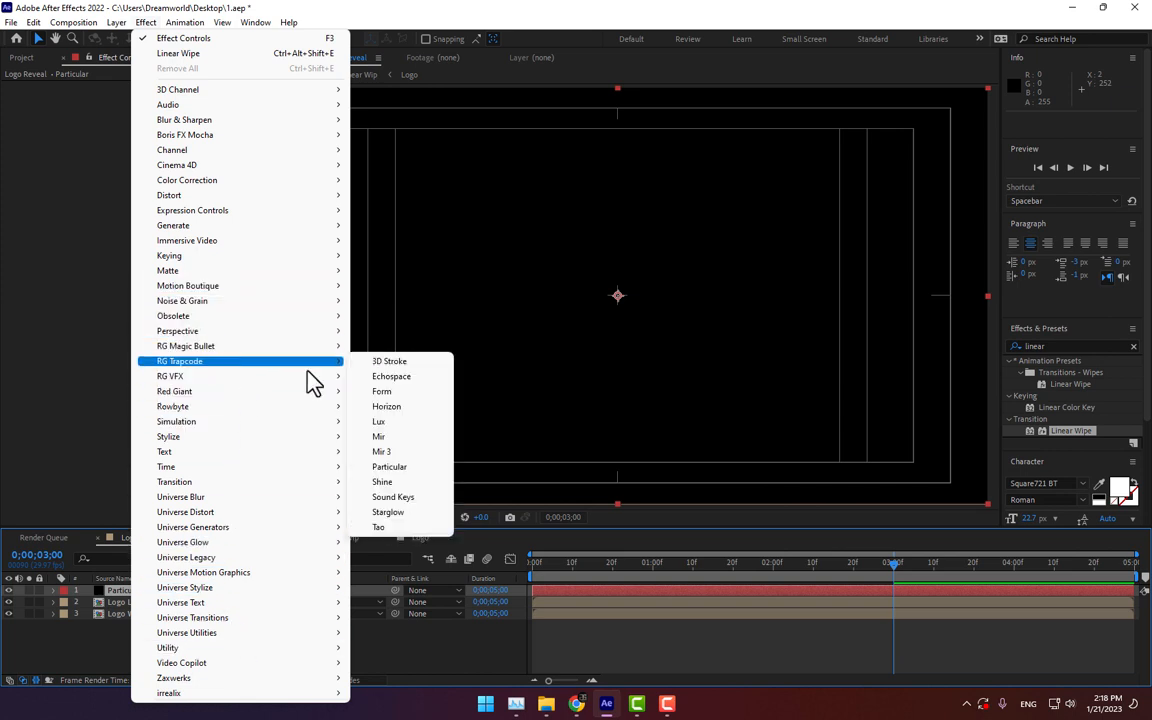
click(413, 470)
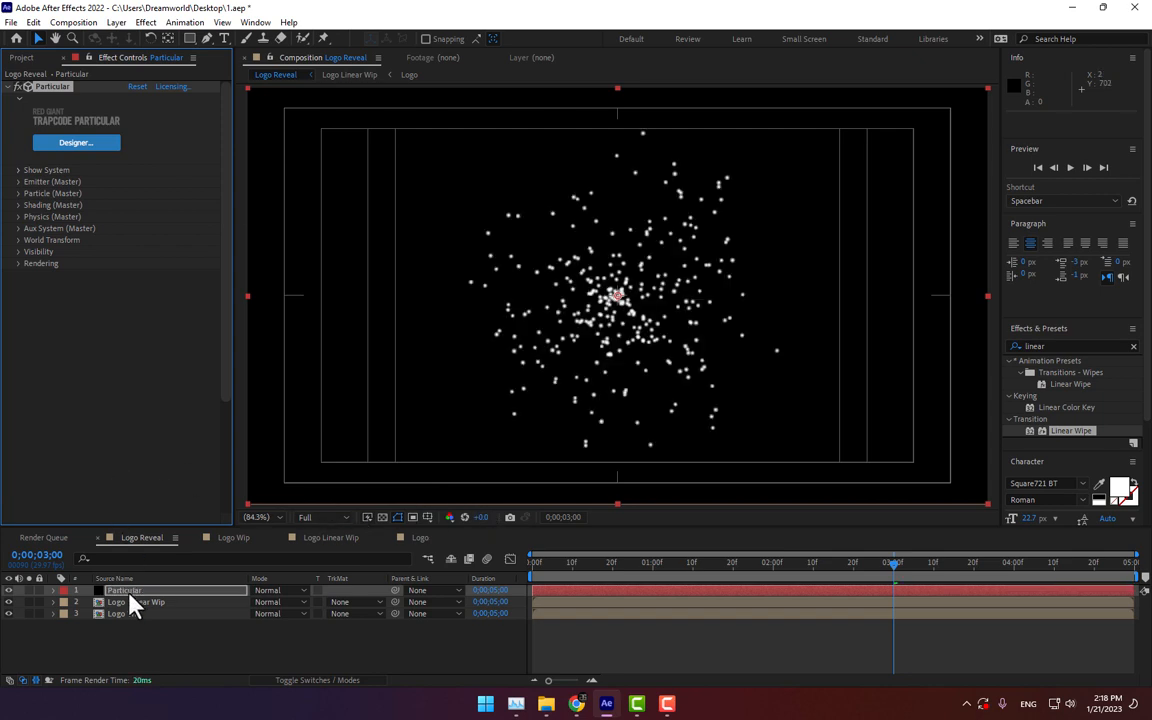
Step: Turn the Logo Wip layer into a 3D layer
click(106, 614)
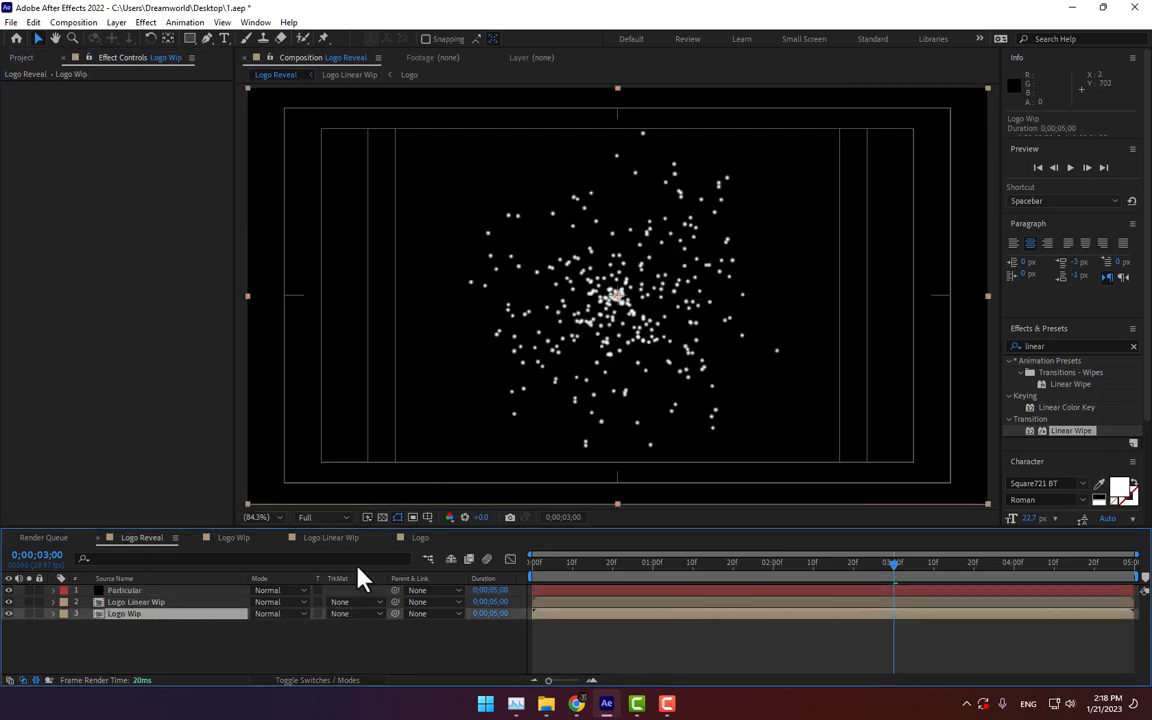
key(F4)
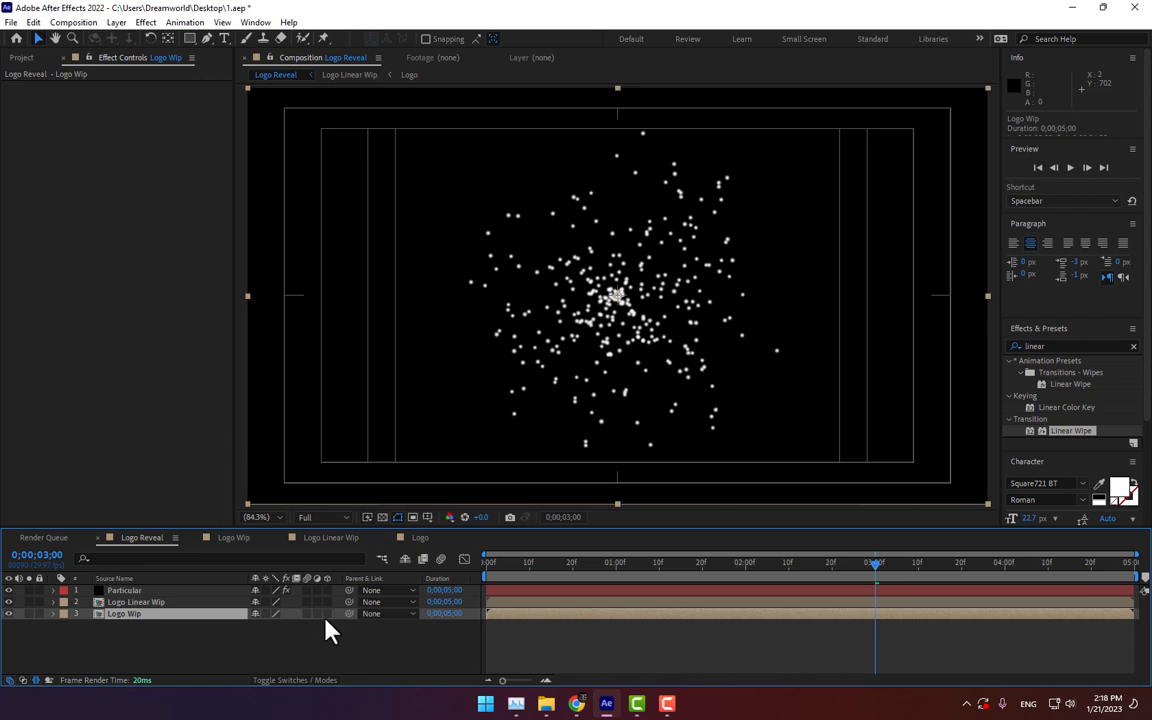
click(327, 613)
Step: Set the Particular emitter type to Layer and expand the Layer Emitter options
click(150, 591)
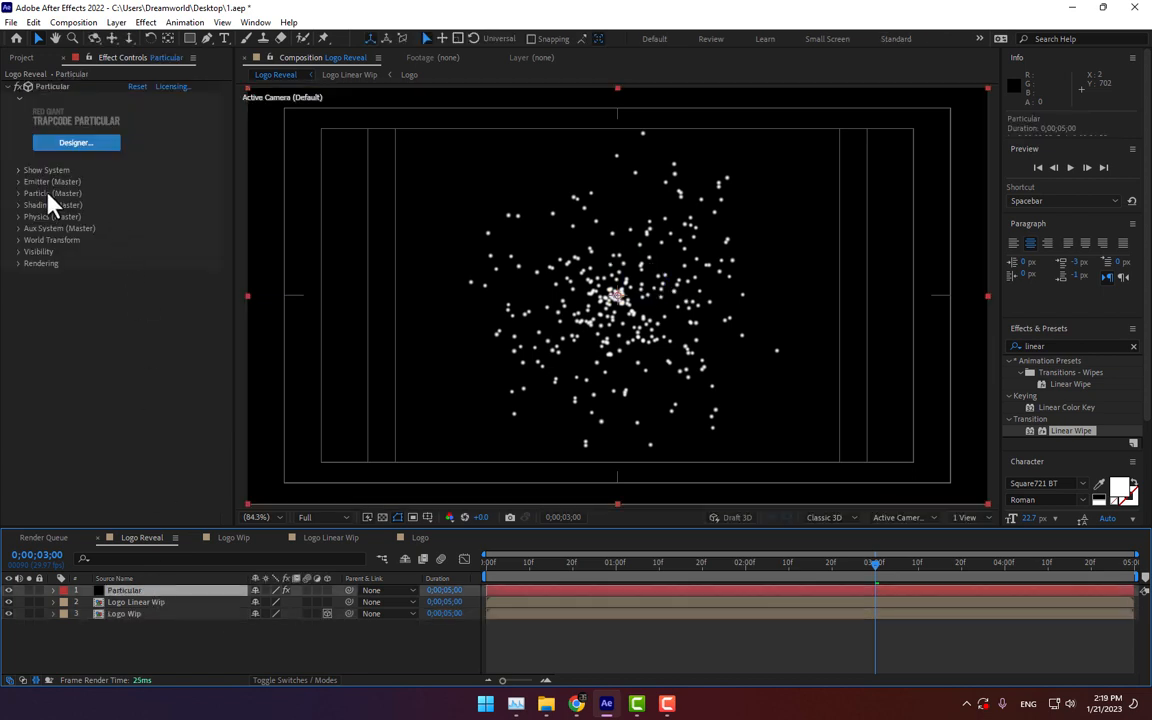
click(18, 182)
click(150, 217)
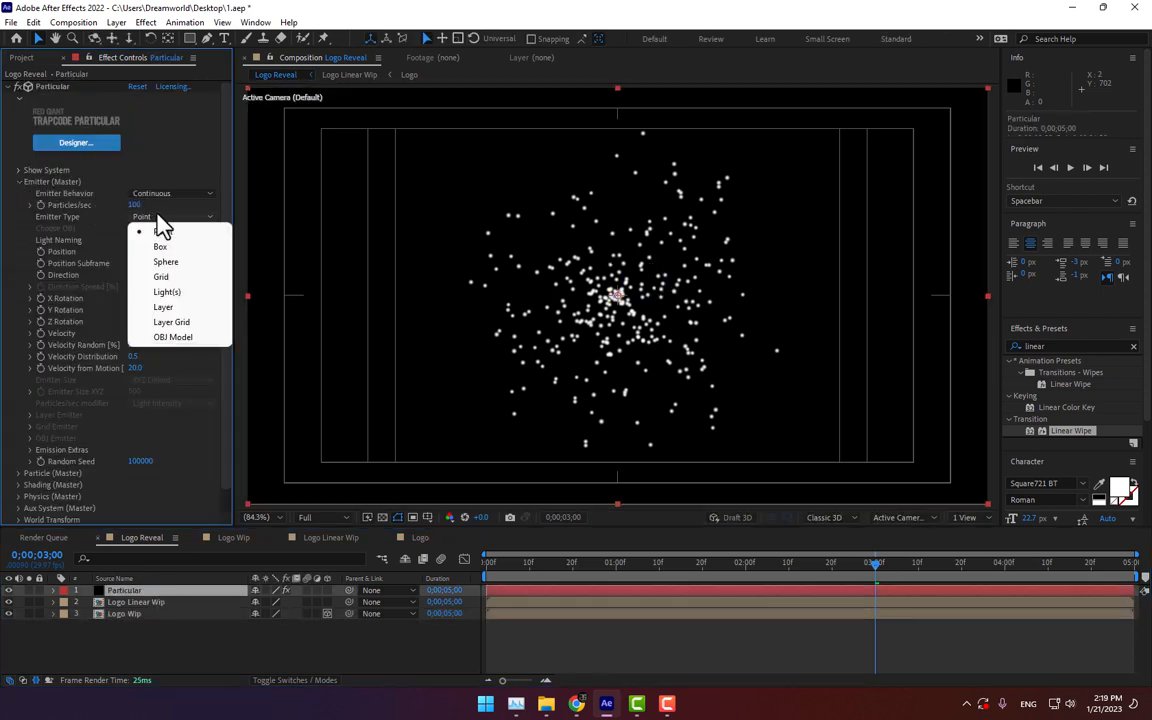
click(172, 308)
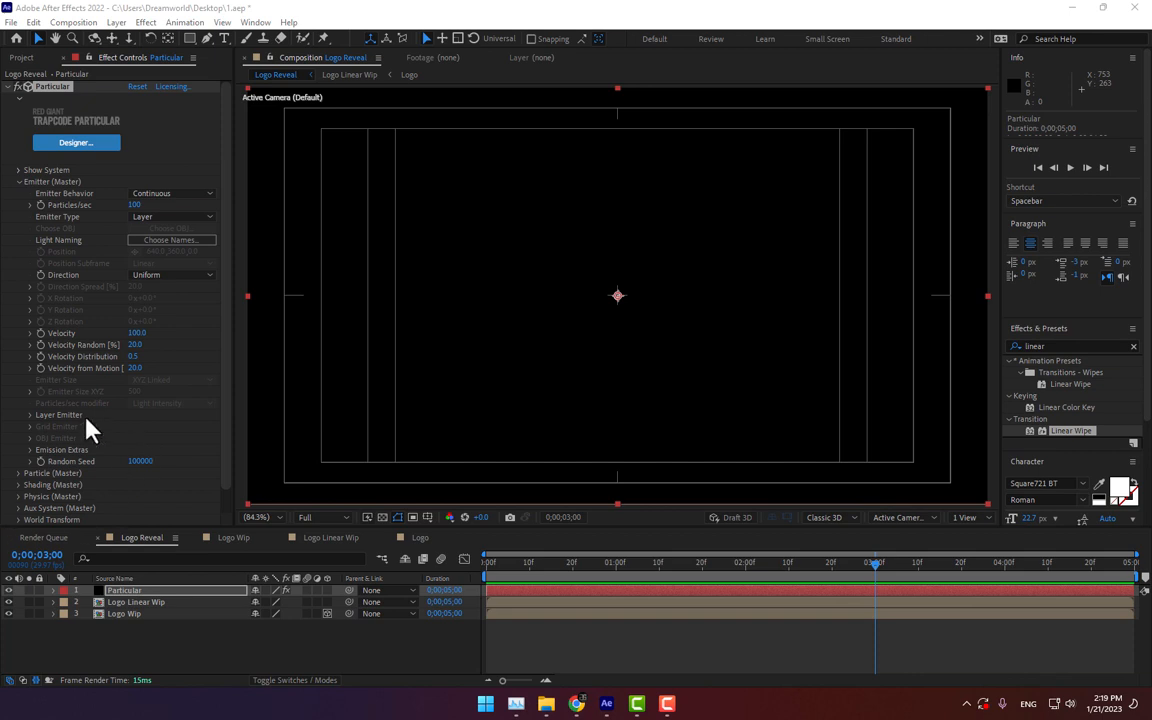
click(30, 415)
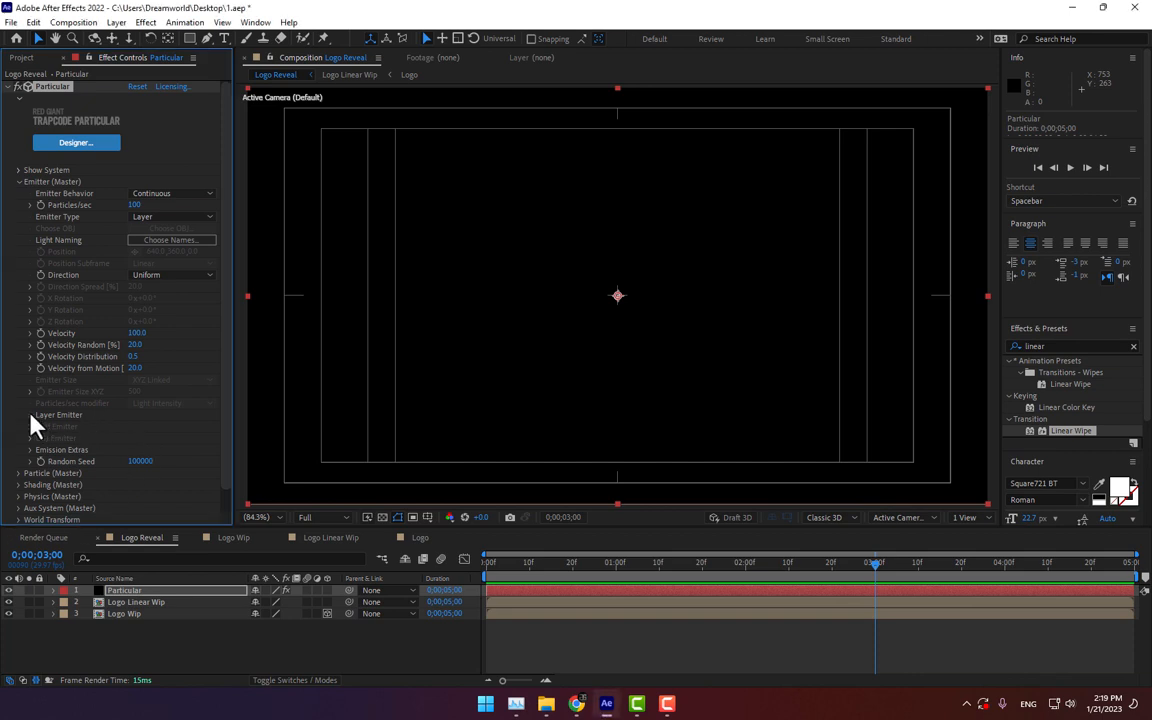
Step: Choose Logo Wip as the layer for the Particular Layer Emitter
click(160, 432)
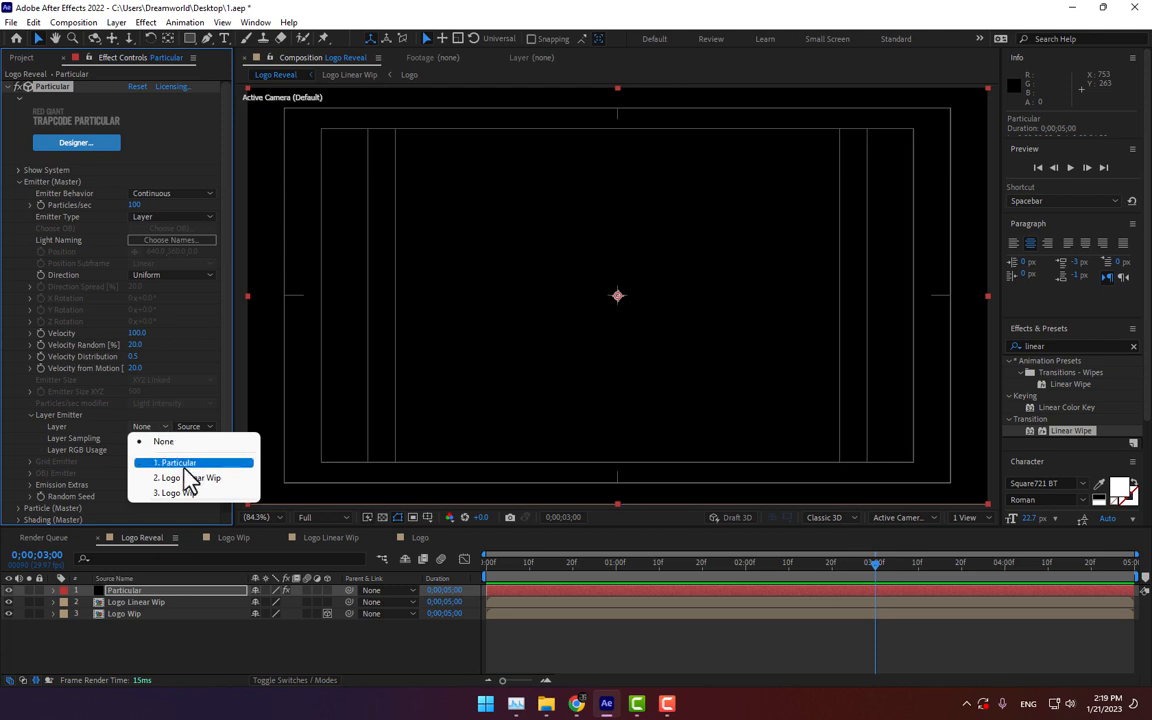
click(193, 494)
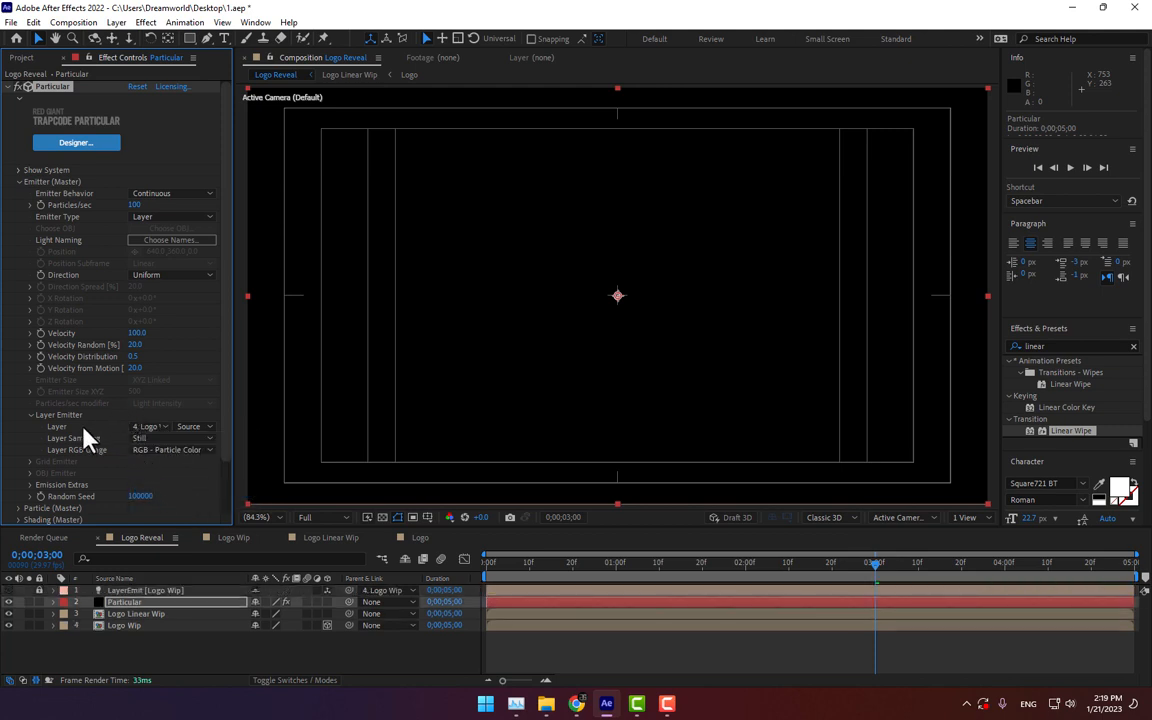
drag(512, 583, 694, 586)
Step: Set the emitter's Particles/sec to 1000000
click(135, 205)
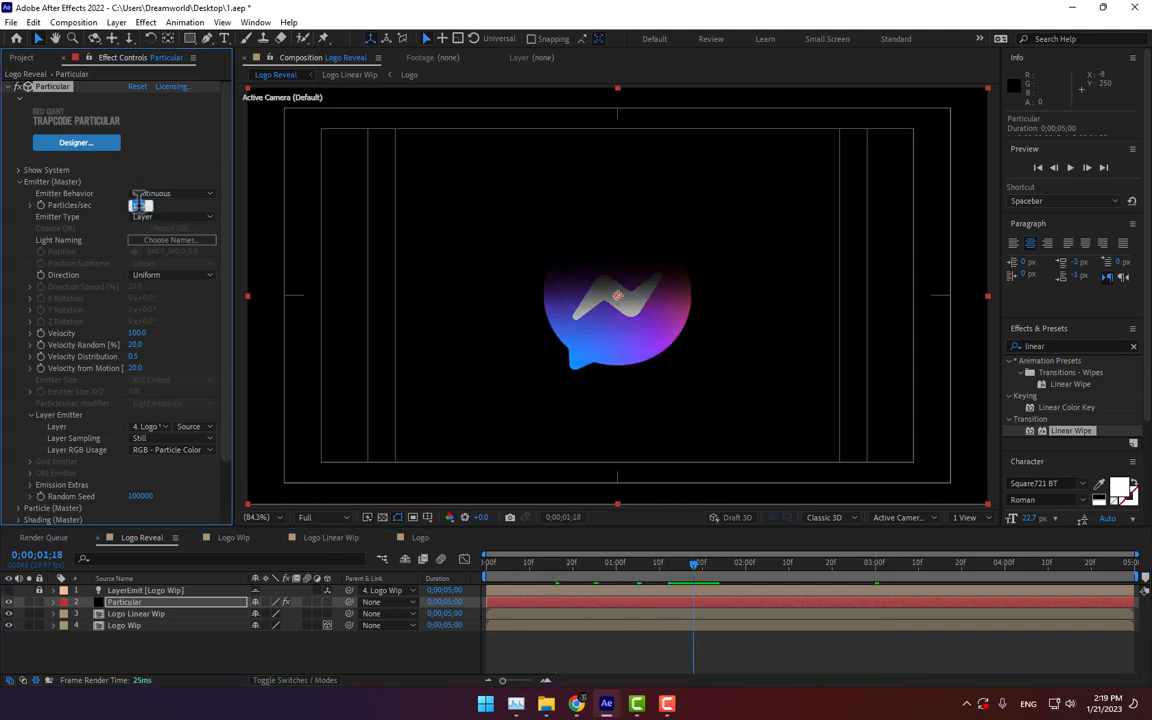
text(100000)
key(Return)
click(152, 196)
click(124, 190)
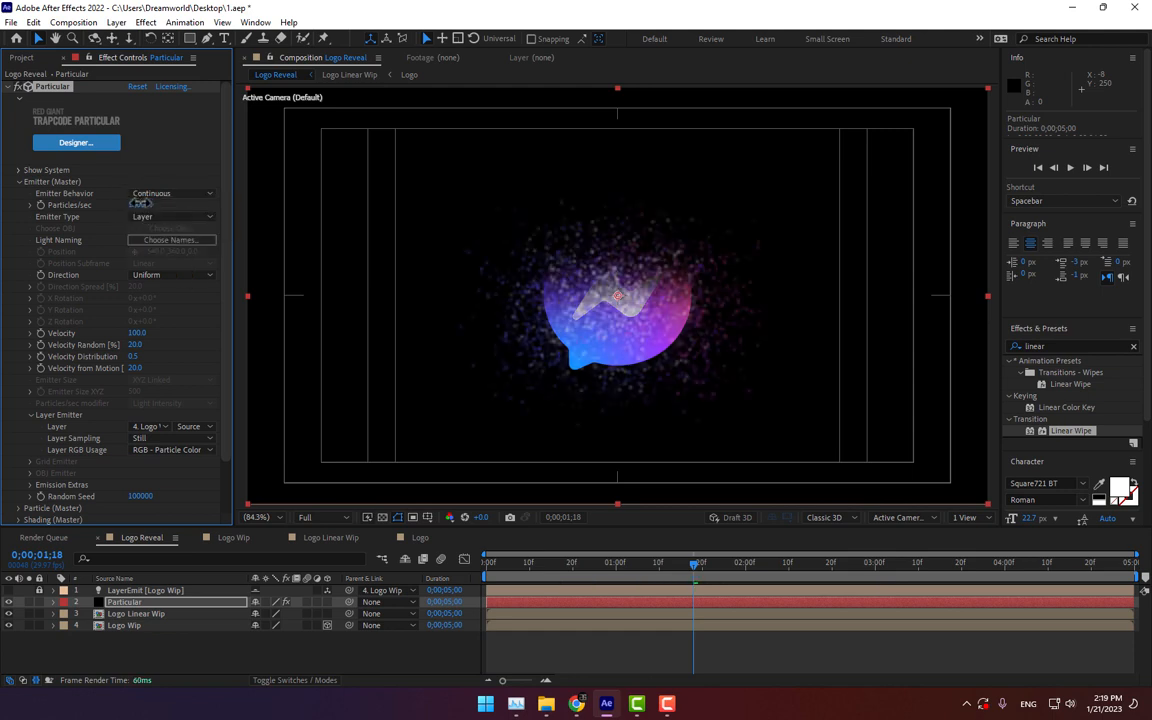
click(148, 216)
click(142, 205)
text(1000000)
key(Return)
Step: Set Velocity, Velocity Random, Velocity Distribution and Velocity from Motion all to 0
click(695, 398)
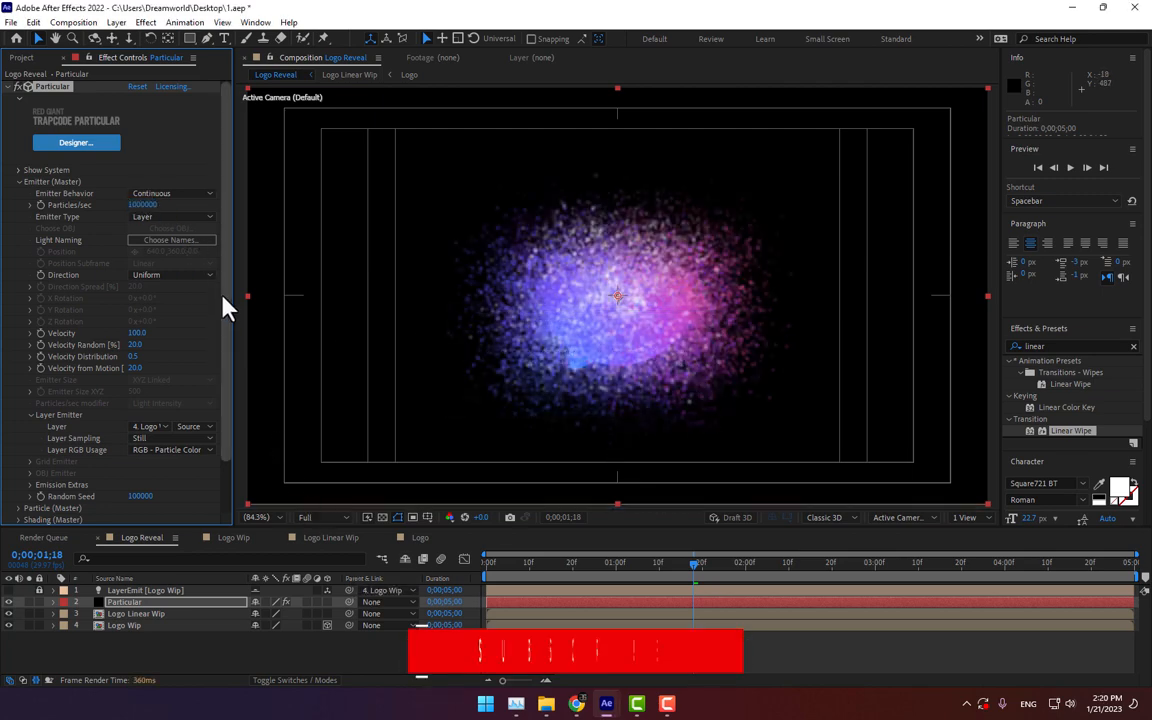
click(136, 333)
text(0)
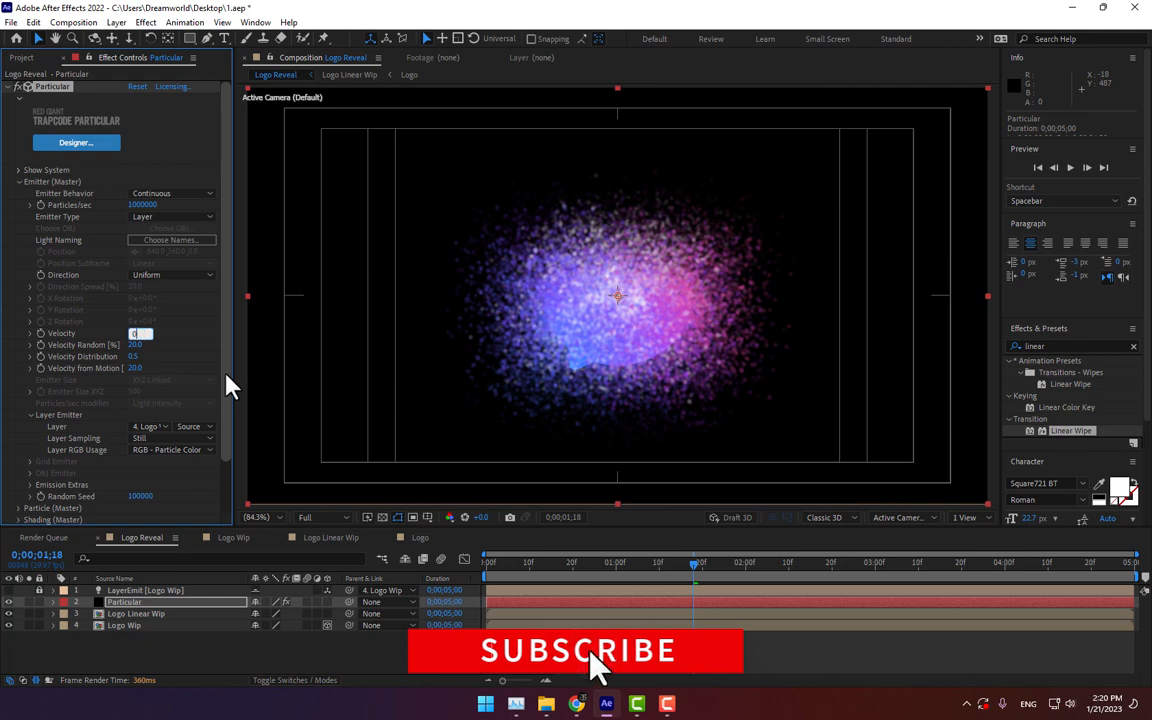
key(Tab)
text(0)
key(Tab)
text(0)
key(Tab)
text(0)
key(Return)
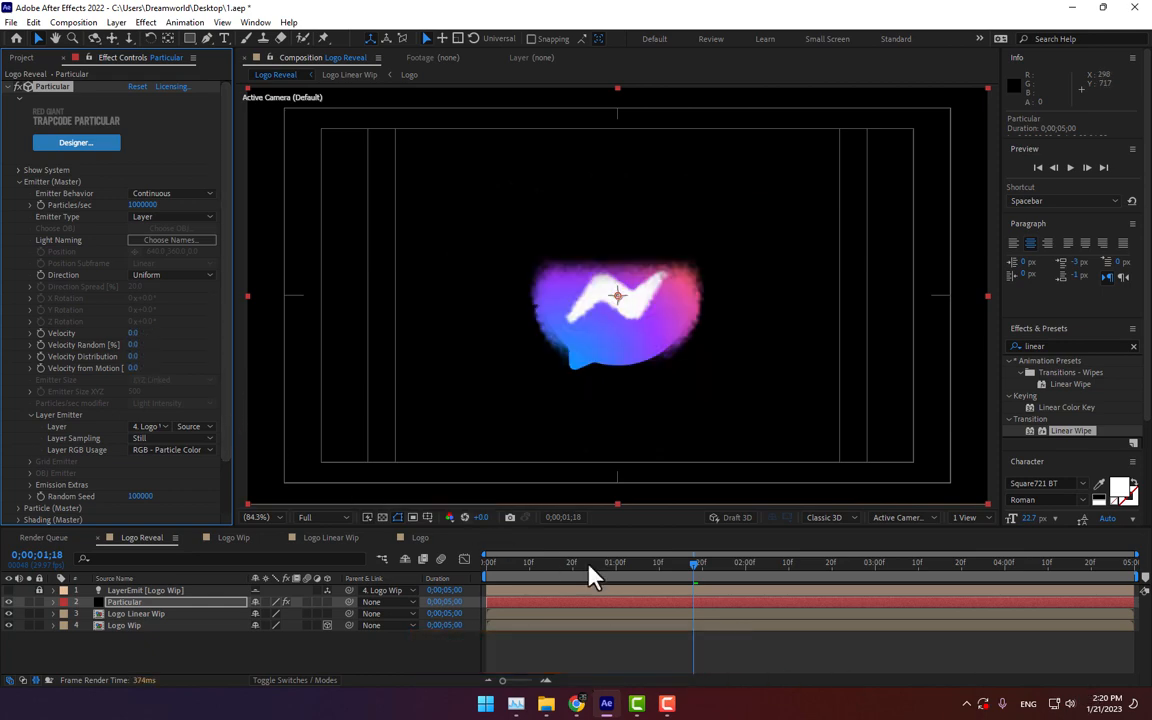
Step: Expand the Physics and Air settings and scrub Wind Y to about -53.7
drag(615, 578, 660, 578)
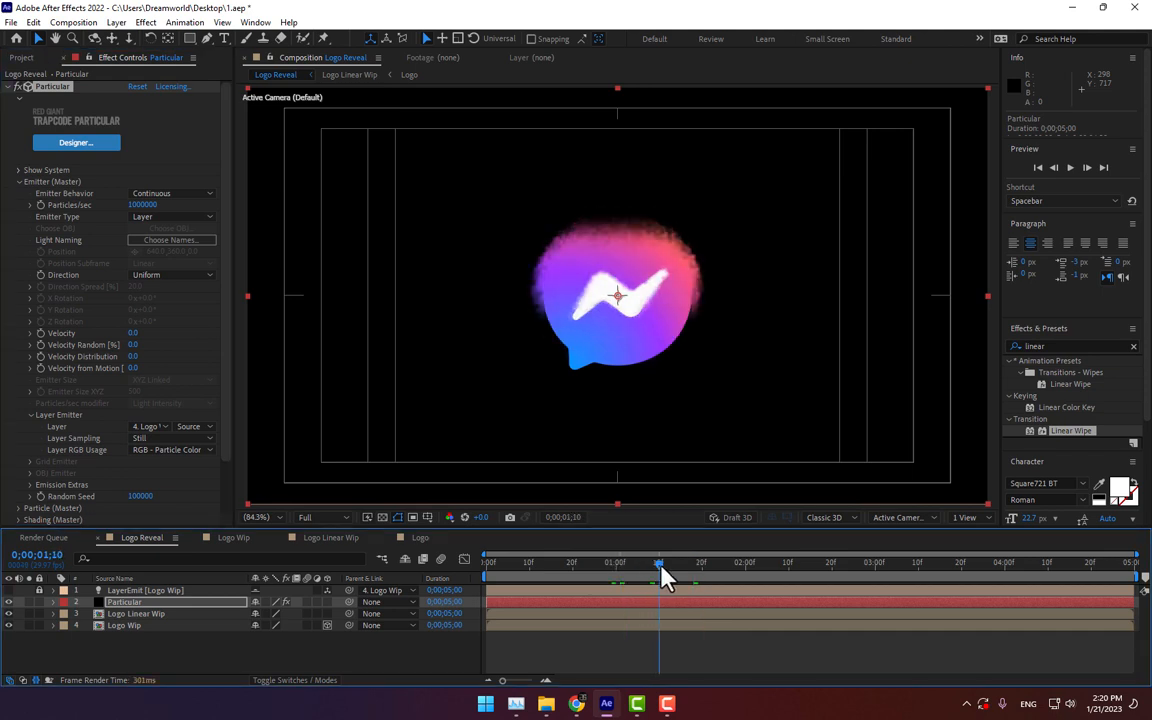
scroll(160, 420, down, 3)
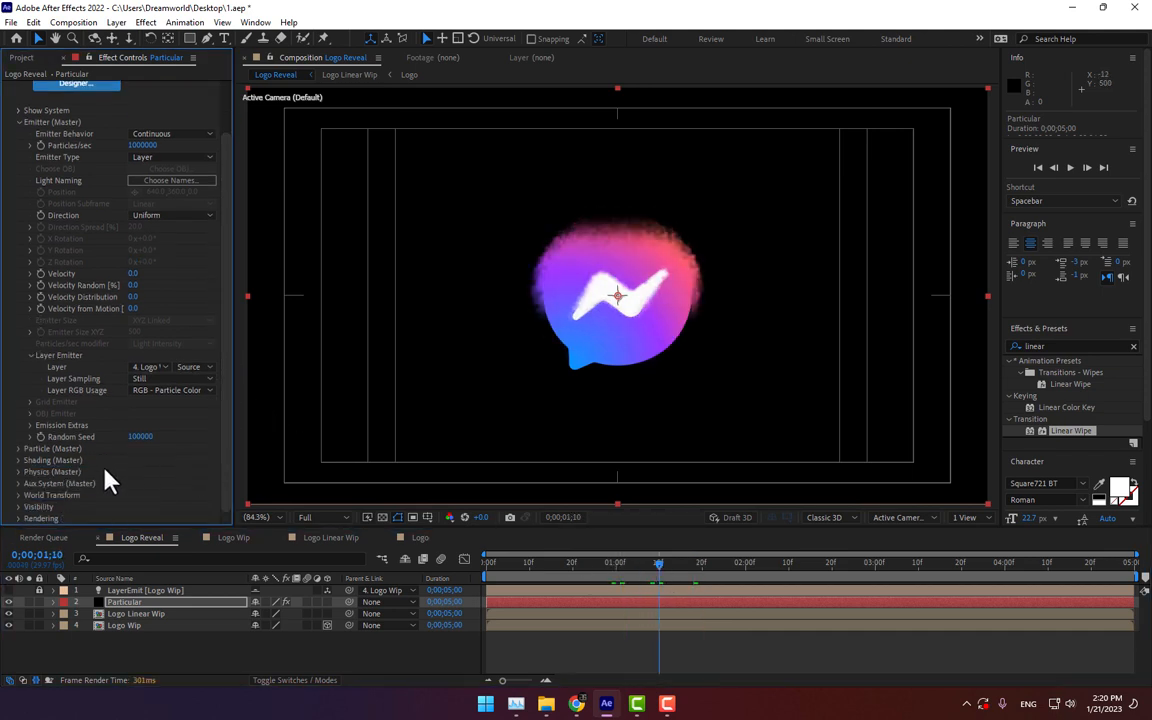
click(18, 470)
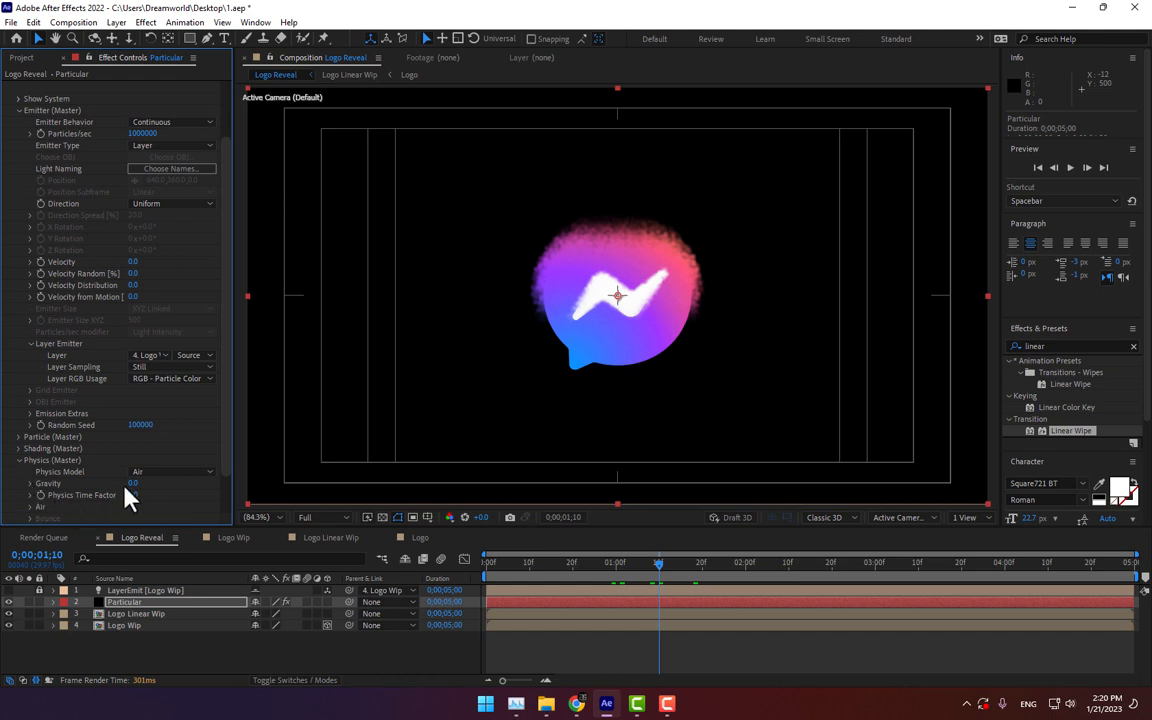
click(30, 507)
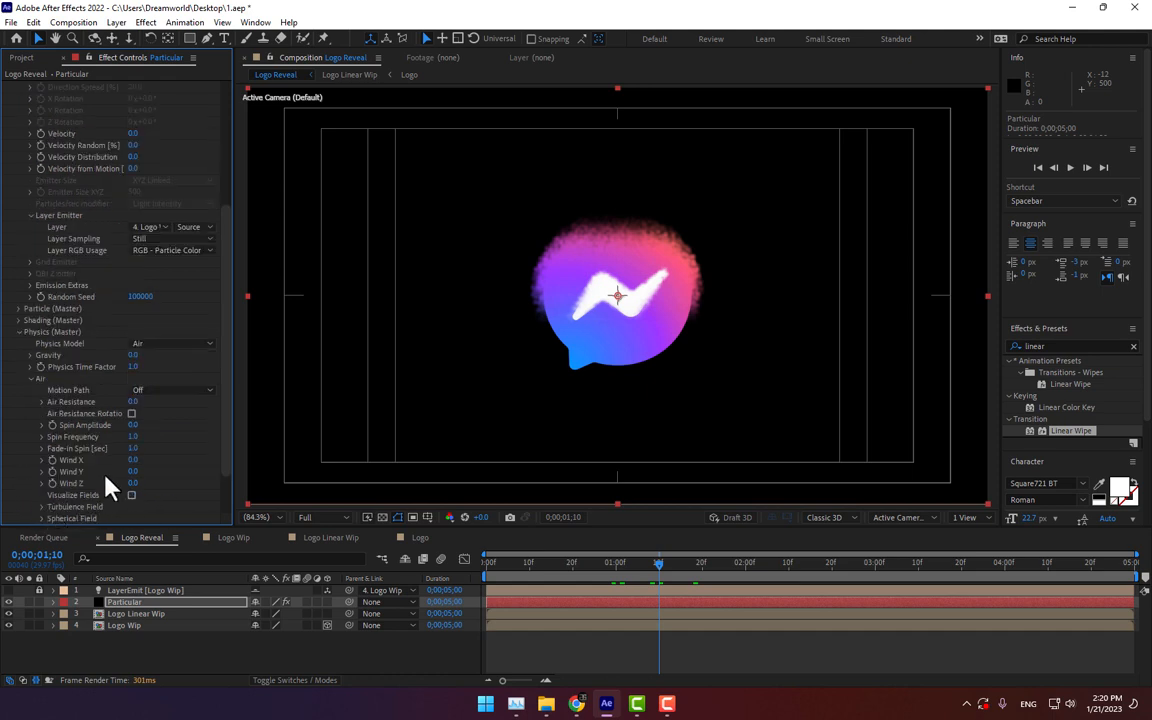
drag(134, 462, 5, 712)
key(ctrl+z)
Step: Set the emitter Velocity to 16
drag(224, 380, 230, 243)
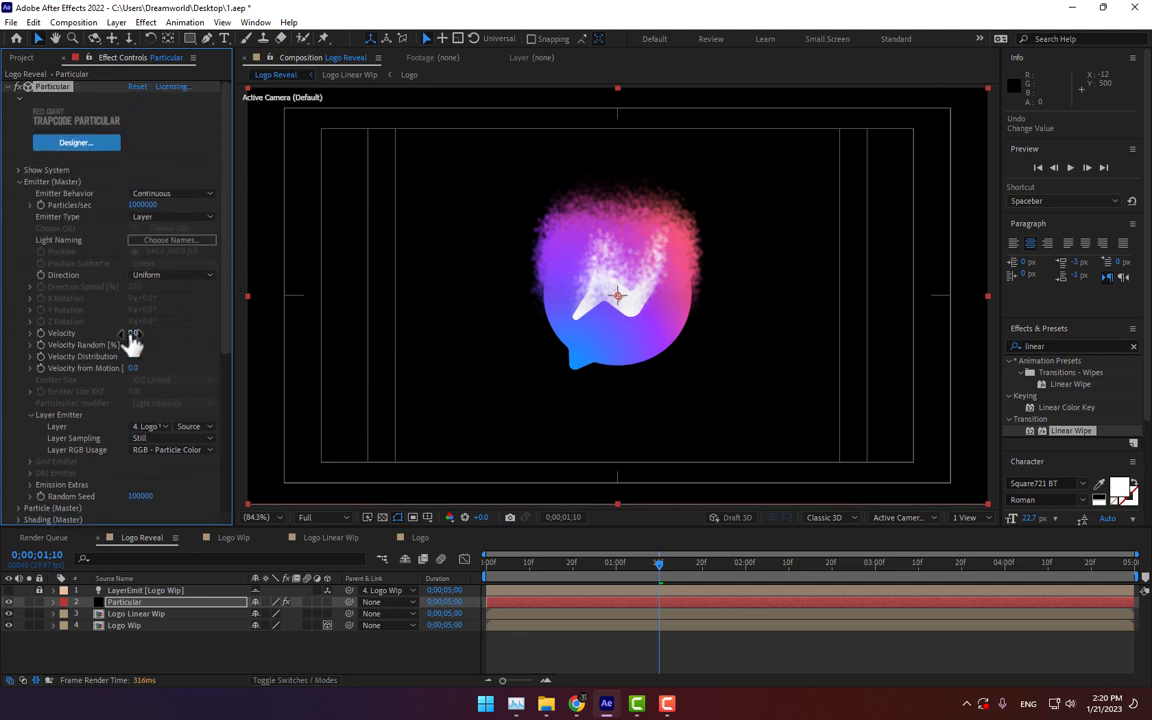
drag(133, 333, 139, 333)
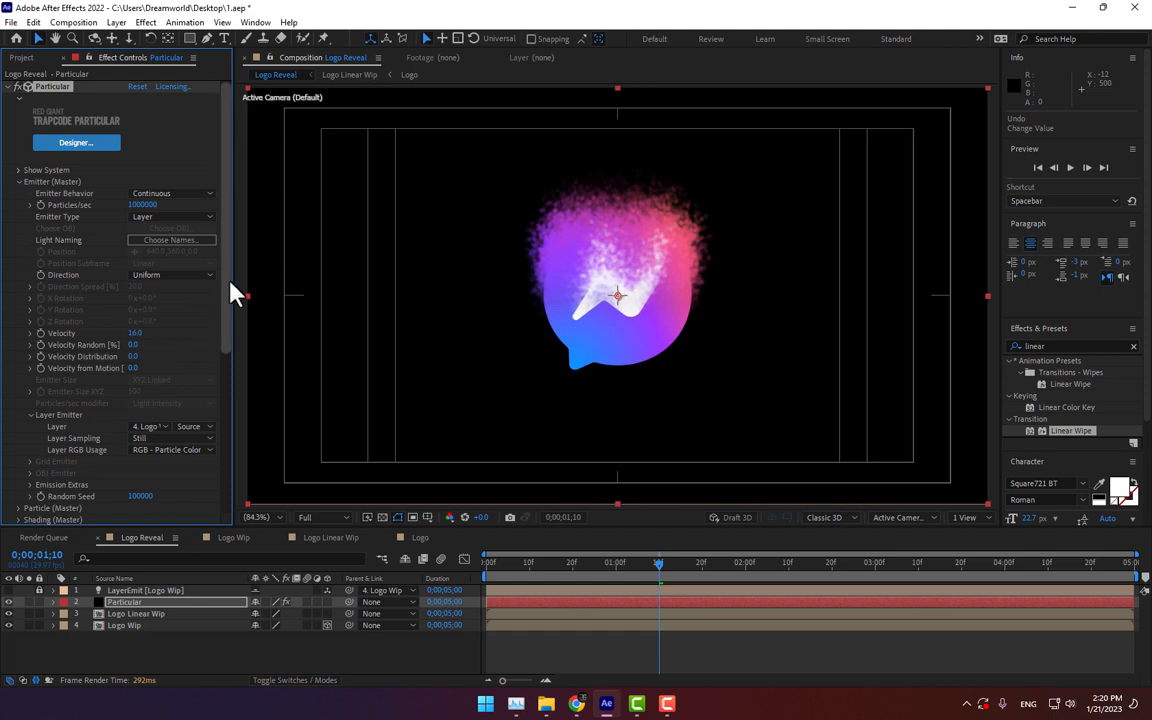
Step: Expand the Particle settings and set Sphere Feather to 0 and Size Random to 71
drag(231, 285, 213, 411)
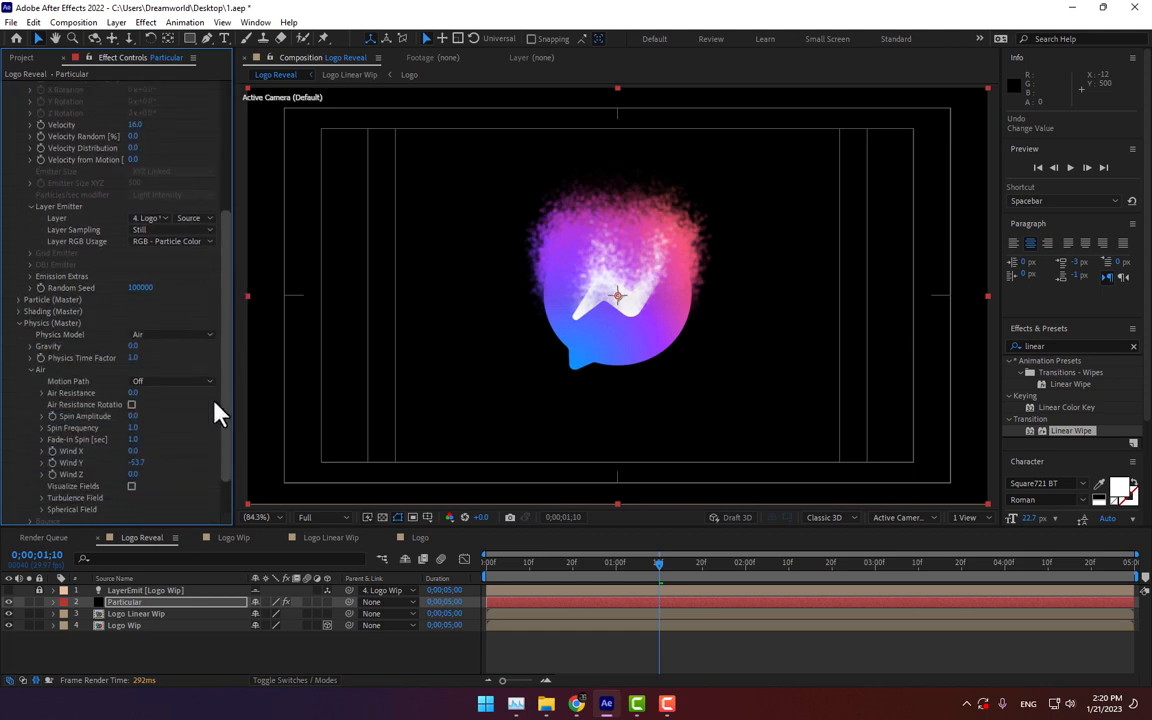
click(19, 300)
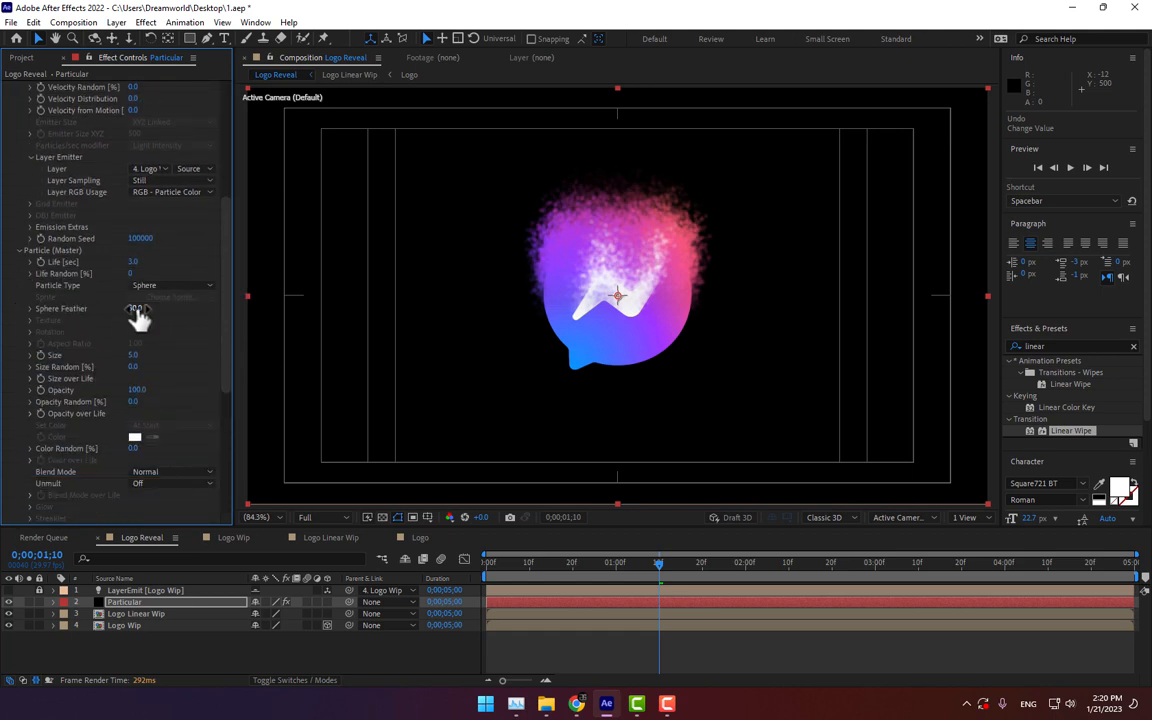
drag(138, 316, 55, 322)
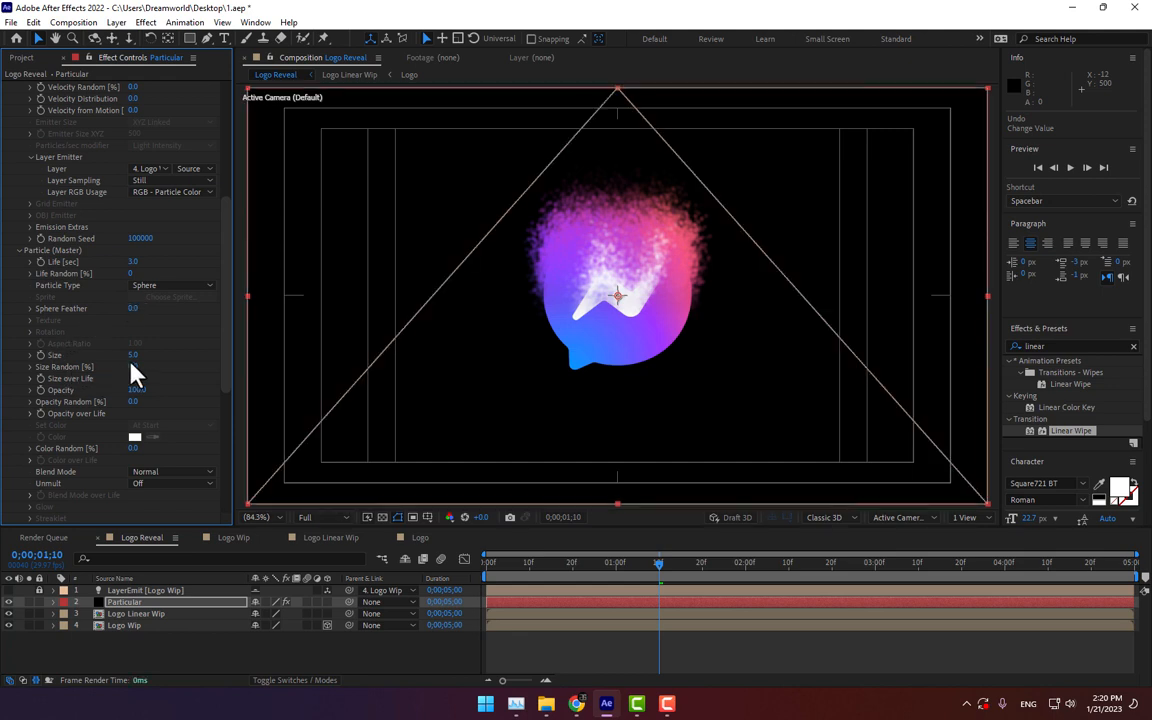
drag(130, 373, 175, 378)
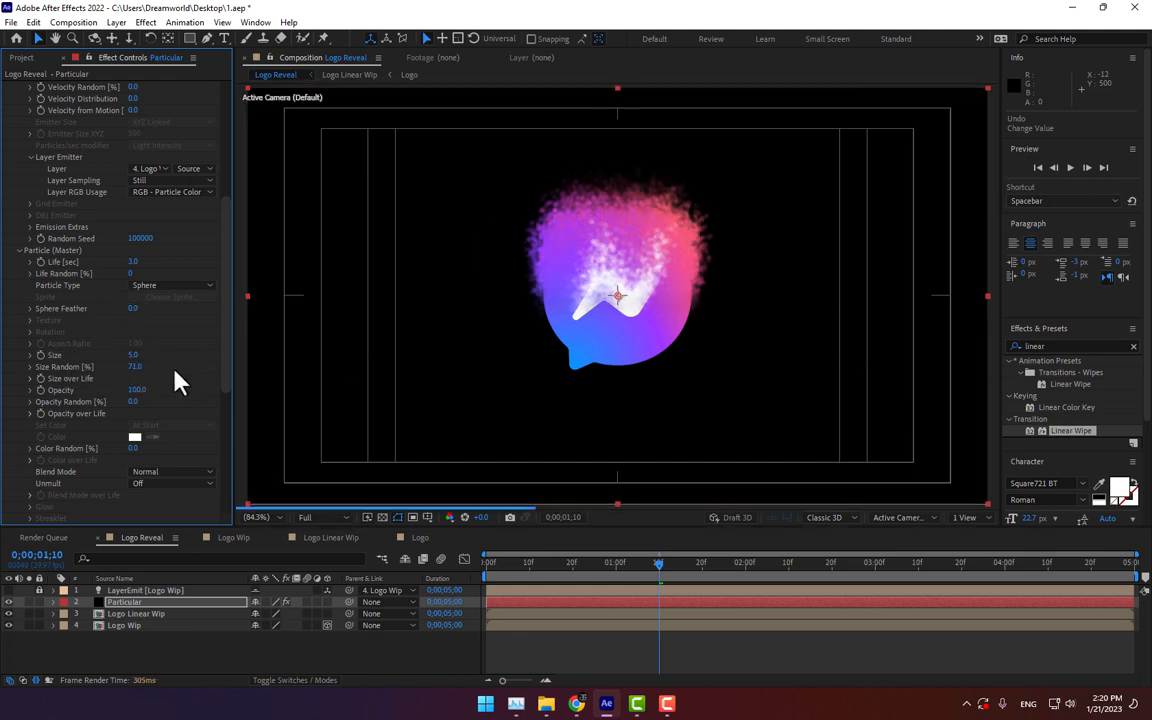
Step: Set the particle Size to 2
click(134, 356)
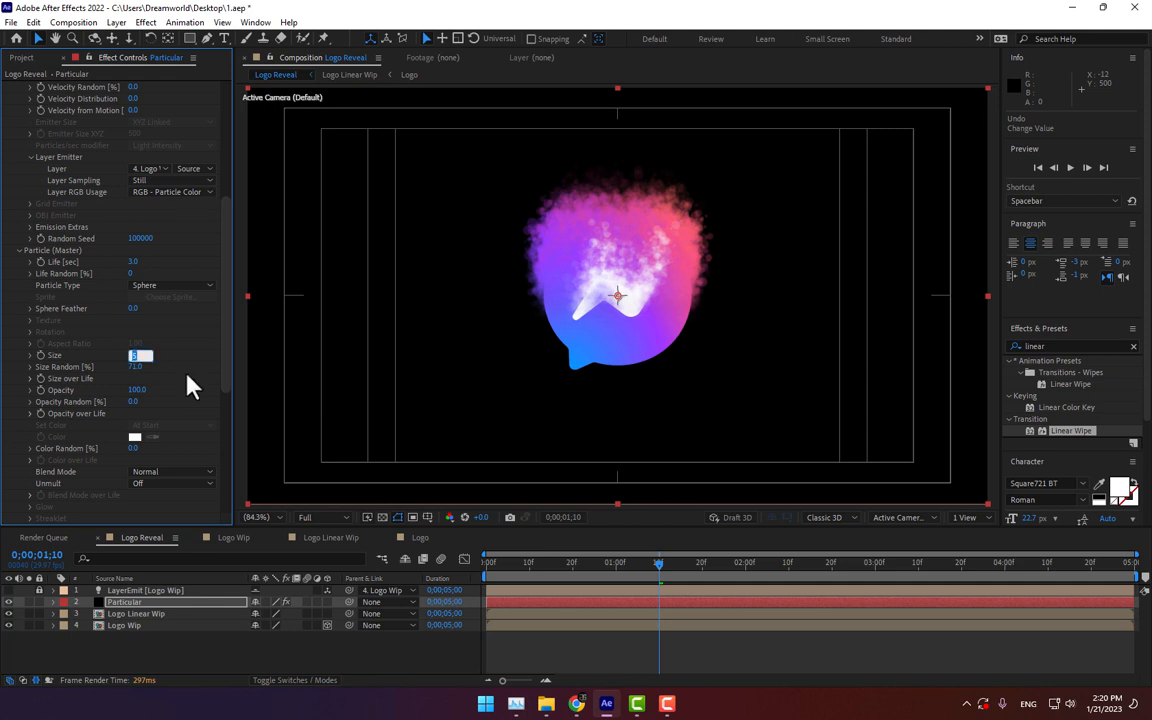
text(2)
key(Return)
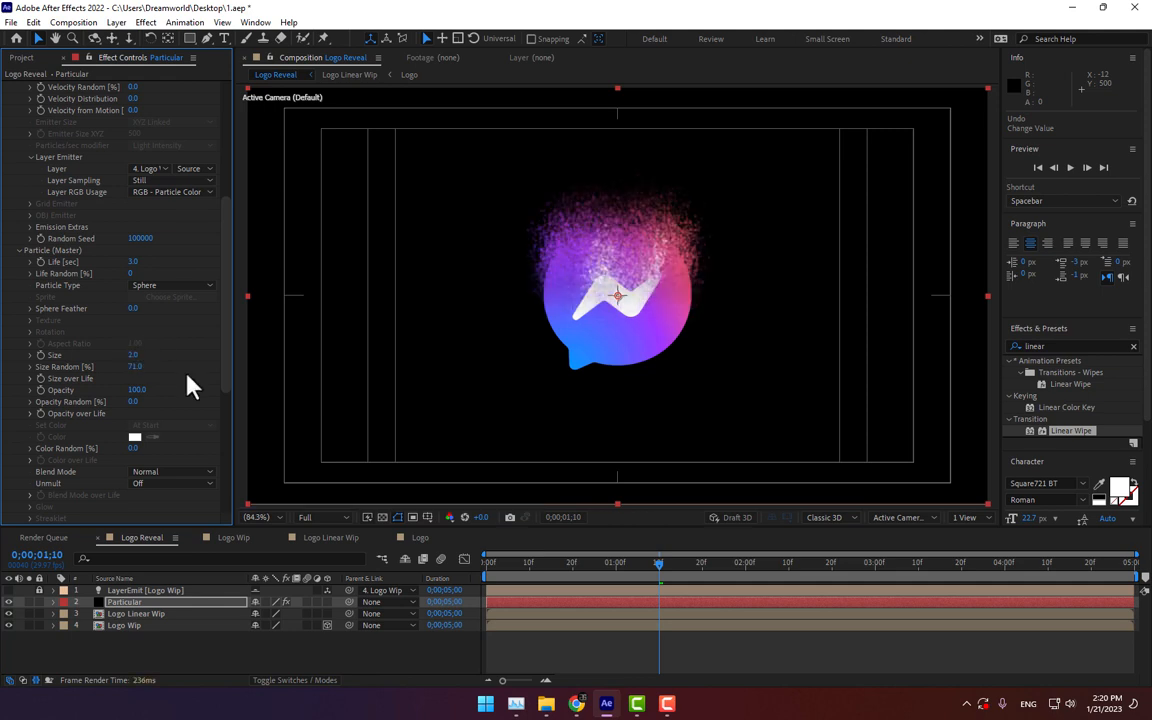
click(134, 356)
Step: Raise the emitter's Particles/sec to about 290020
drag(226, 308, 228, 145)
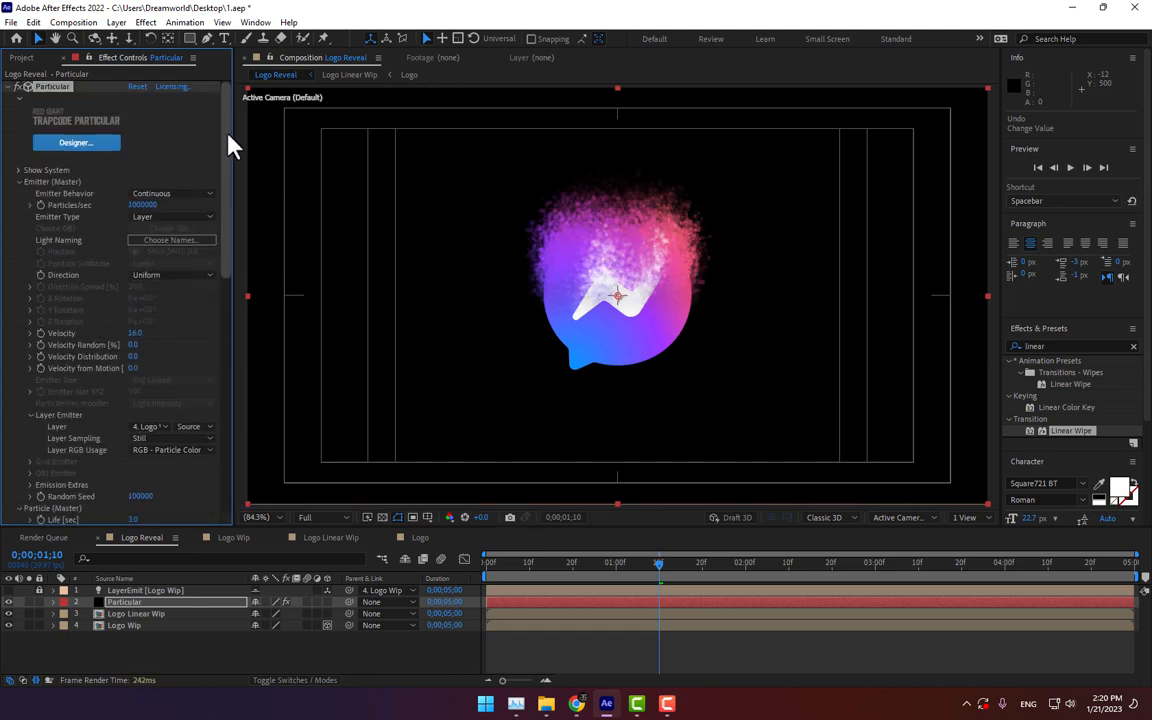
click(142, 205)
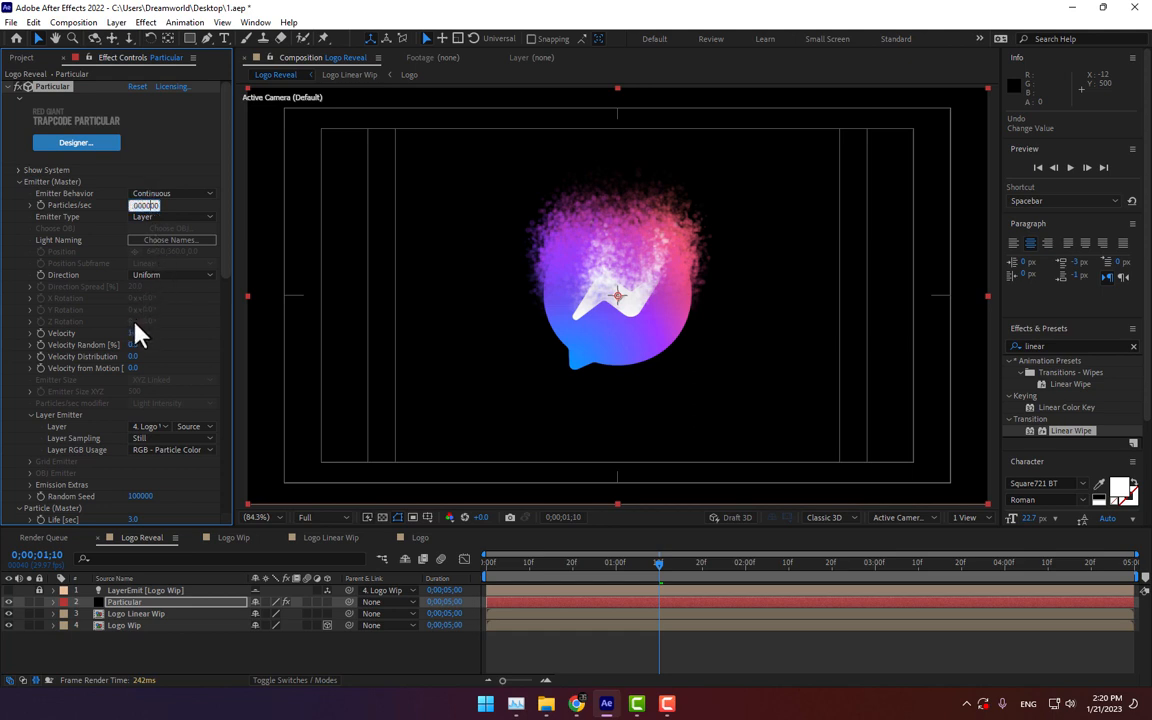
text(10000)
key(Return)
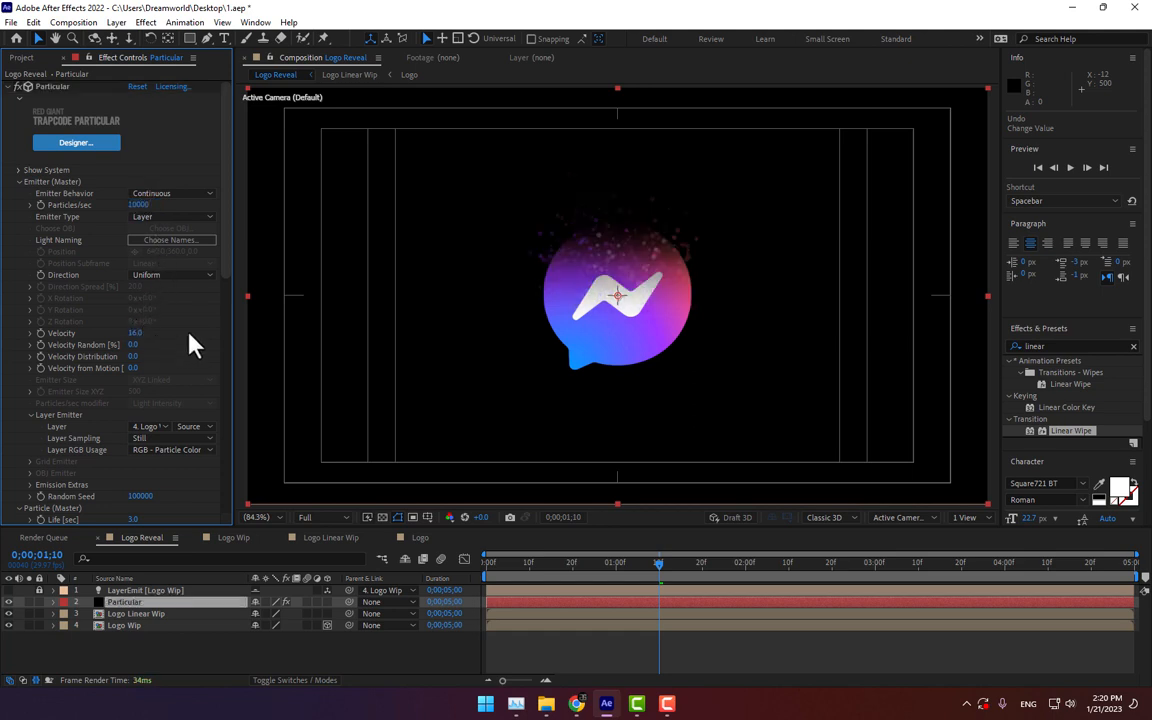
drag(141, 205, 1150, 240)
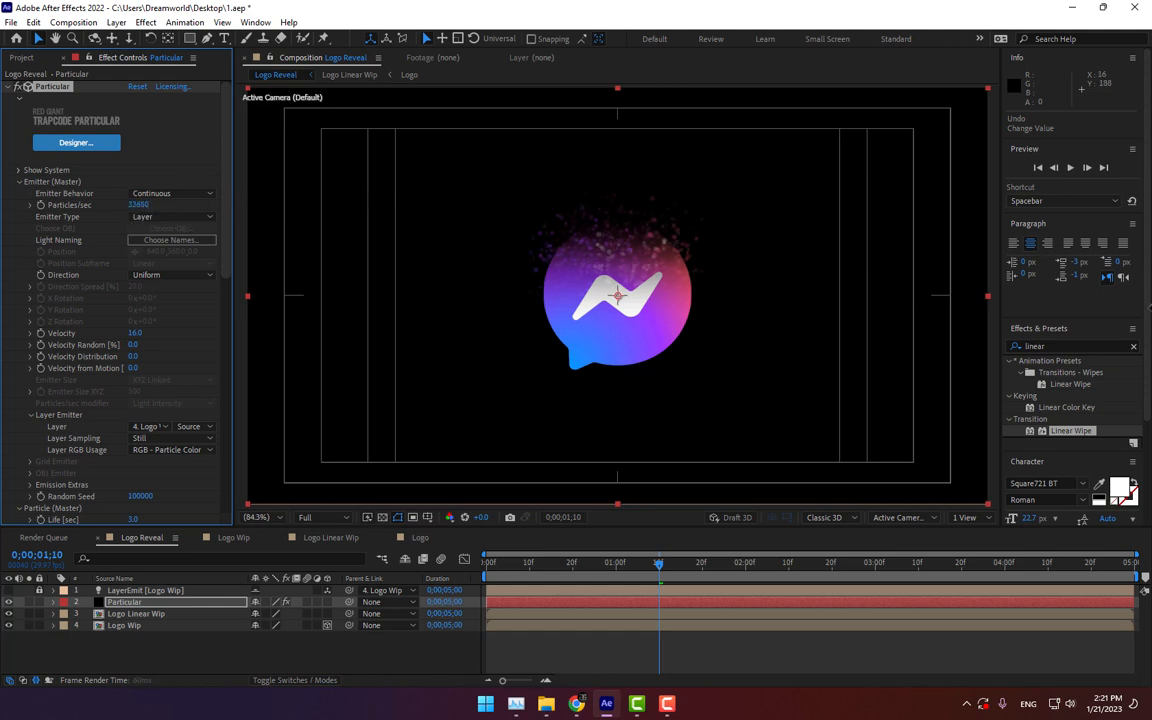
drag(134, 211, 1146, 249)
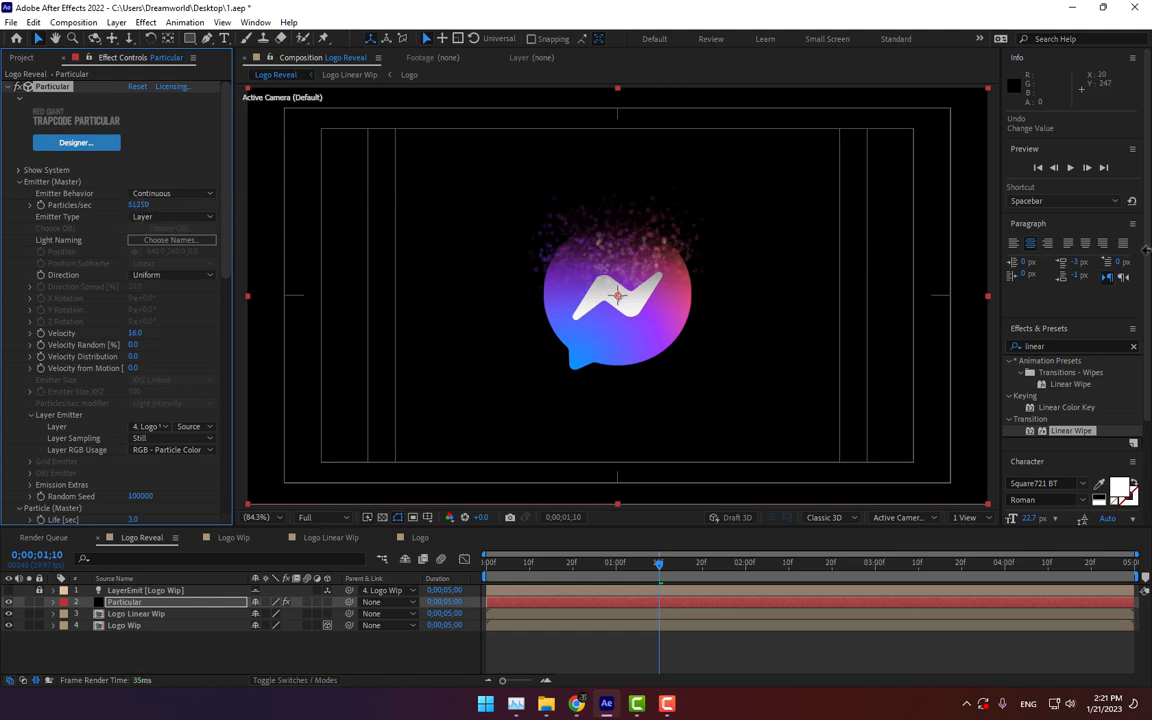
drag(138, 204, 975, 245)
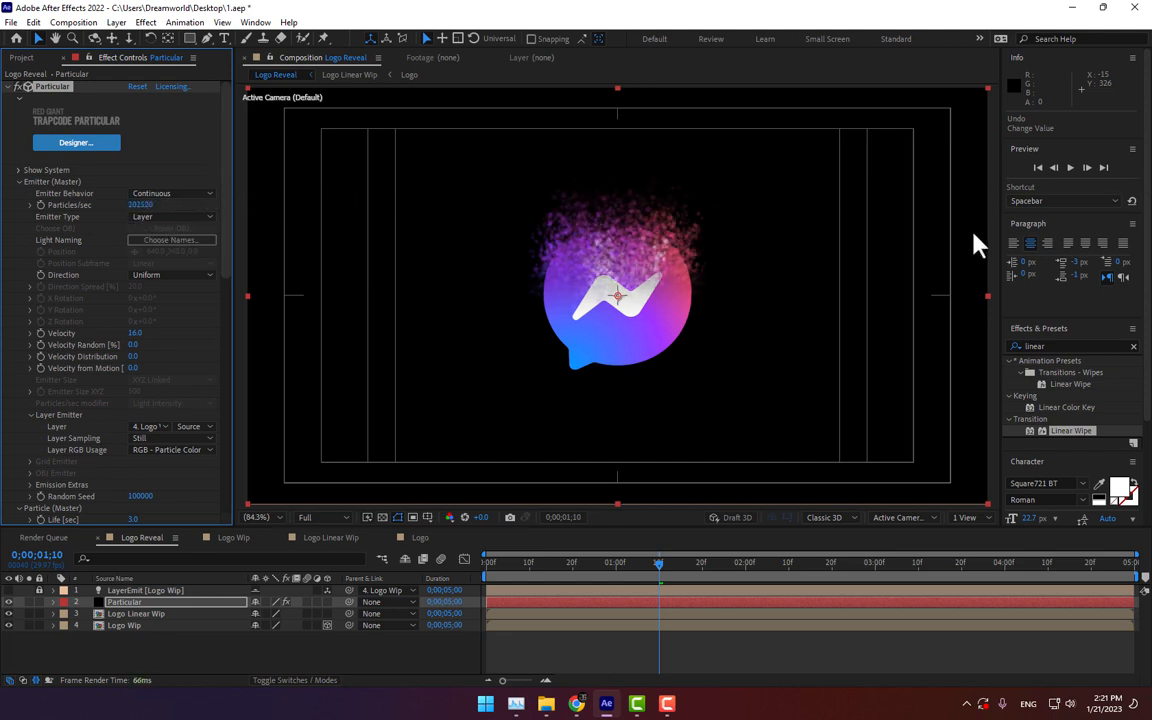
drag(142, 204, 787, 265)
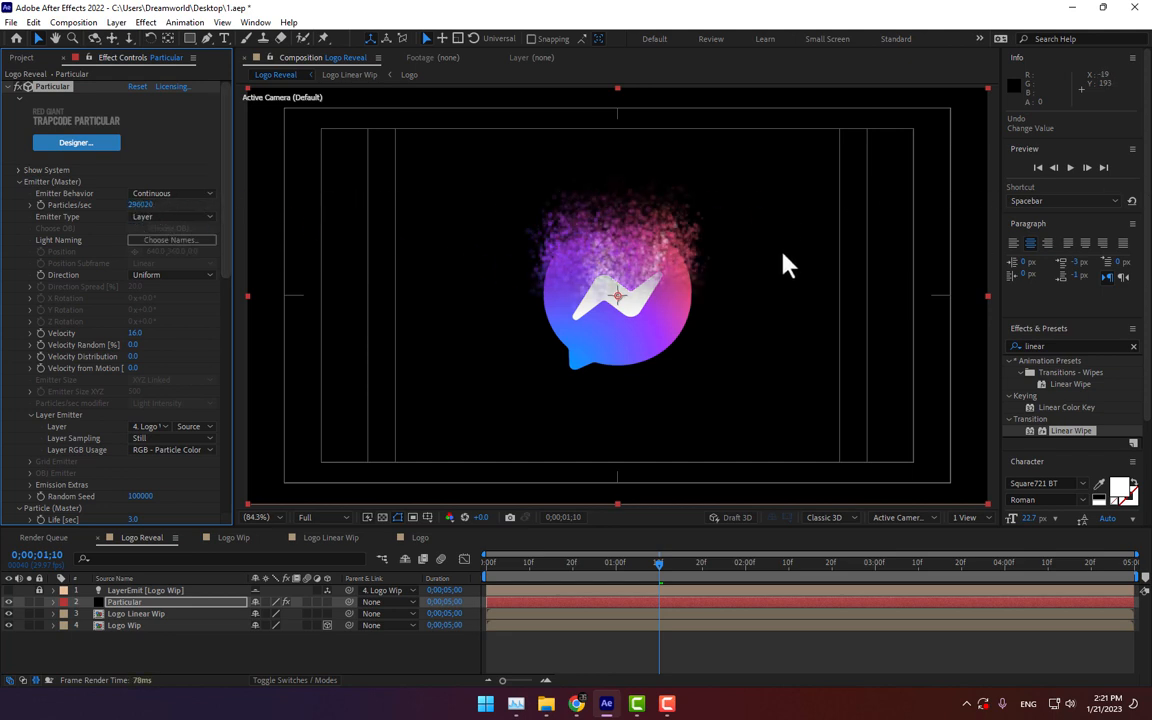
Step: Save the project
drag(225, 257, 207, 399)
key(ctrl+s)
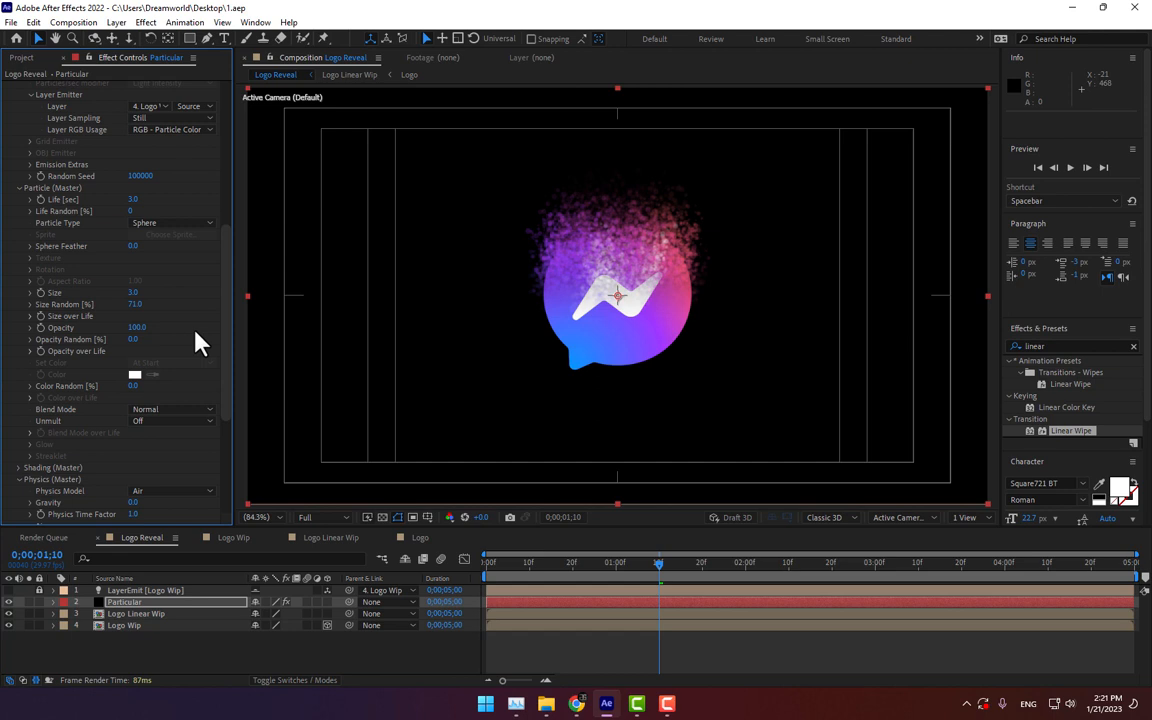
Step: Increase the Air Wind Y of the Particular layer to about -115.7
scroll(195, 290, down, 3)
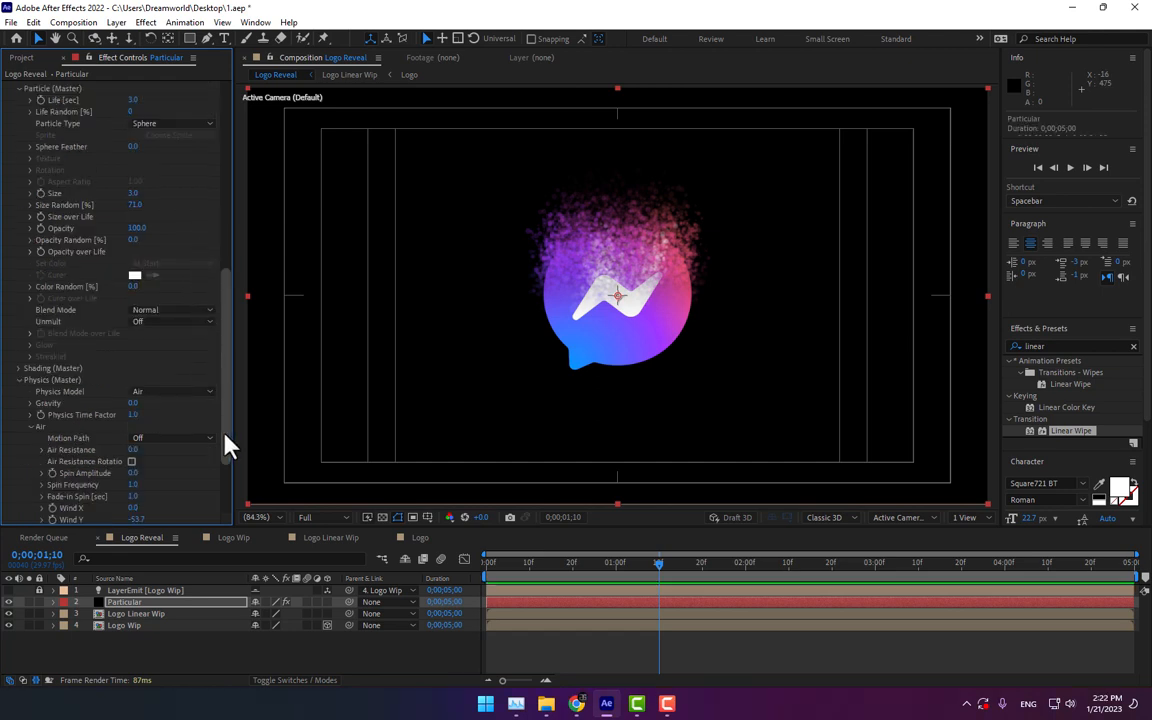
click(205, 668)
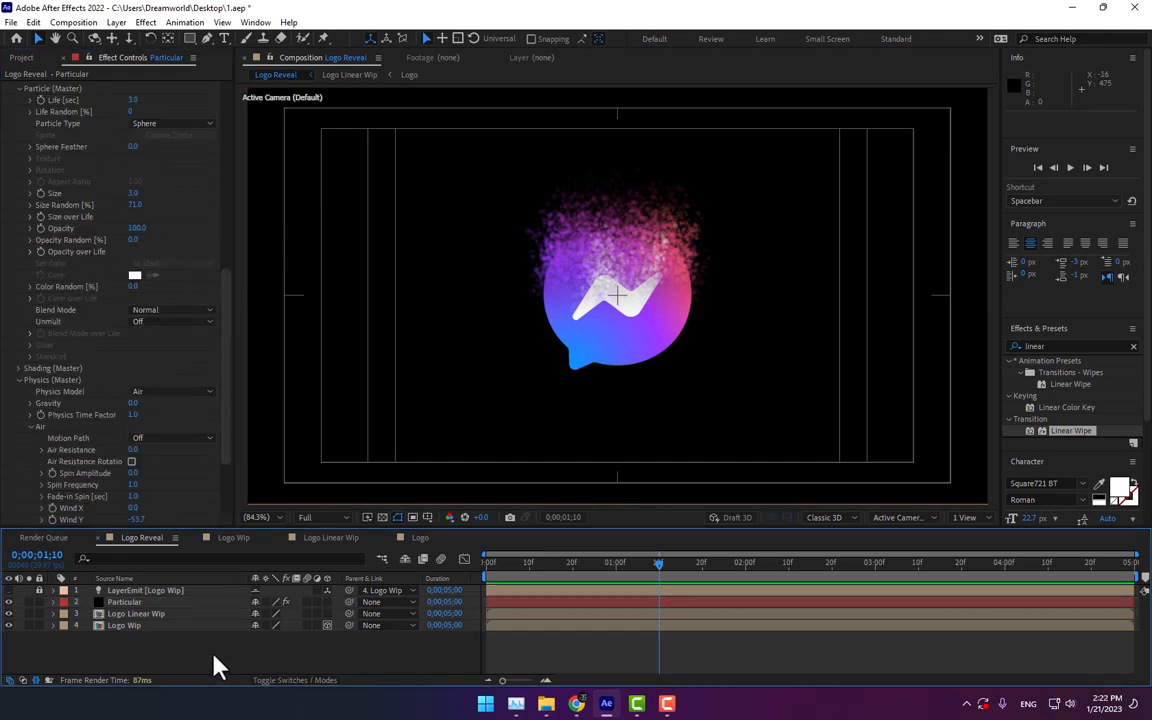
drag(175, 663, 129, 618)
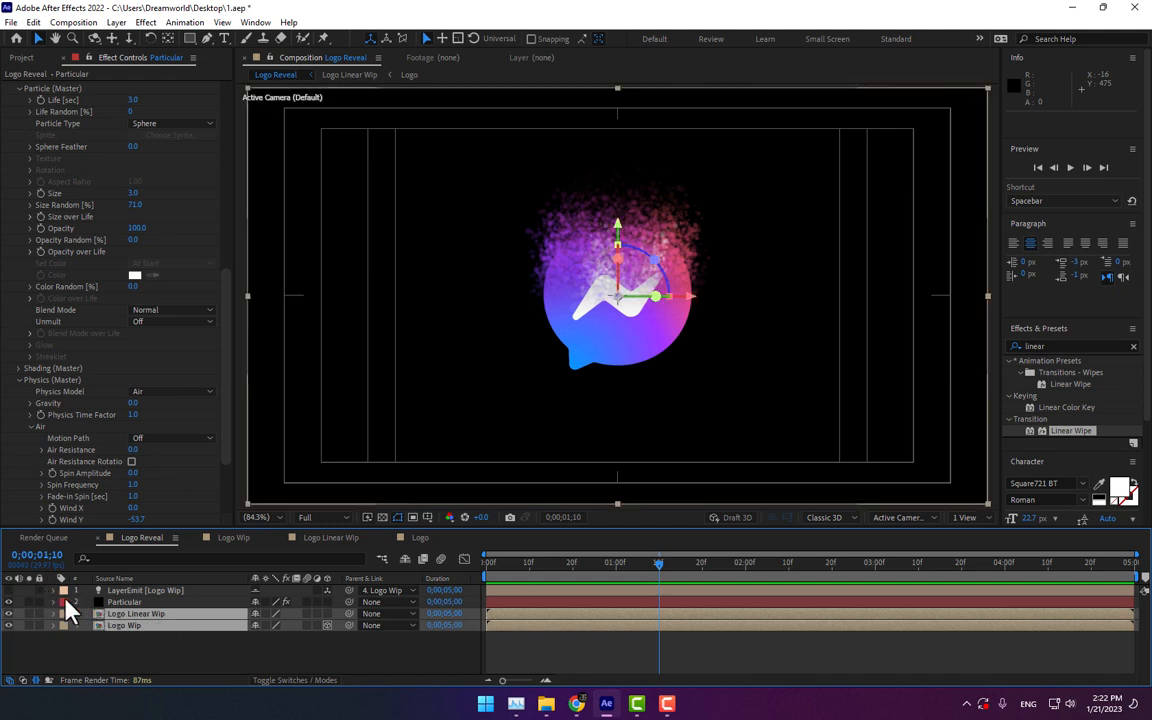
shift+click(127, 591)
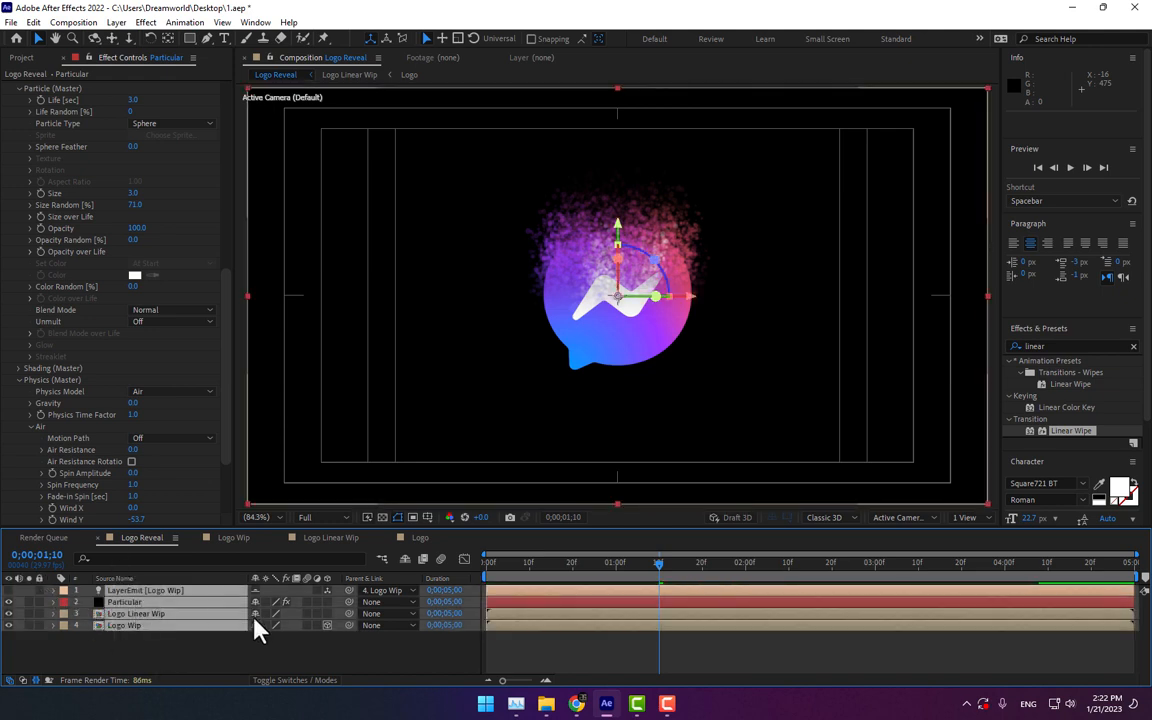
click(137, 603)
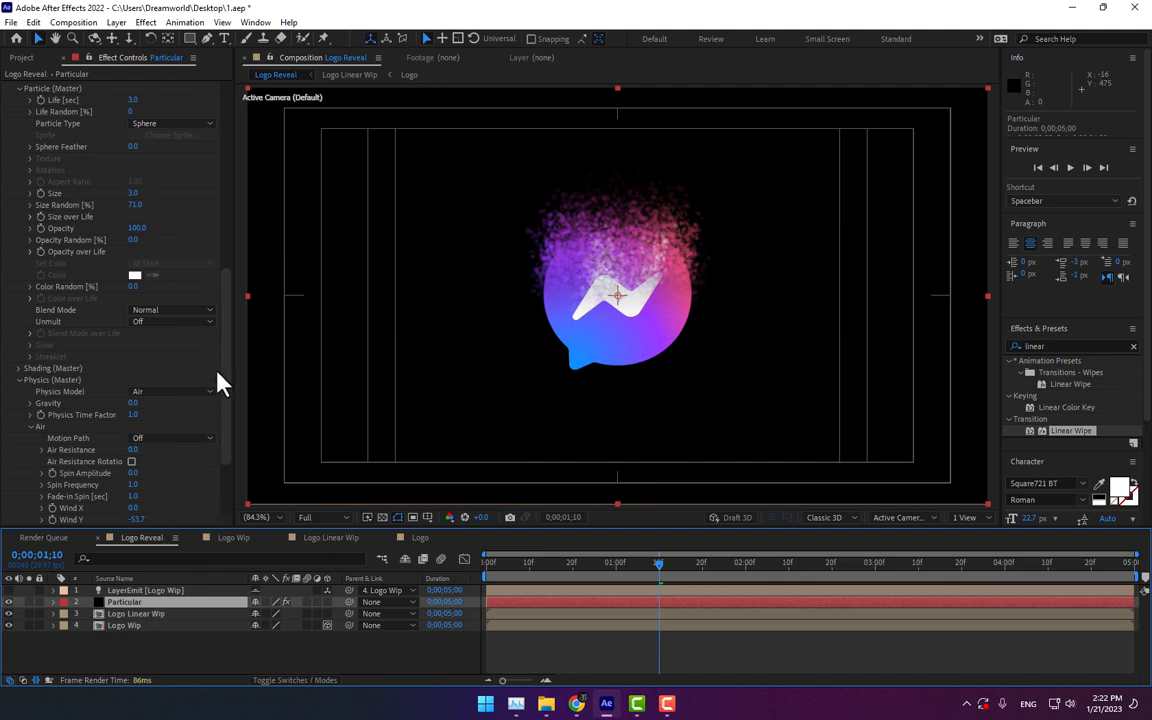
drag(226, 308, 230, 370)
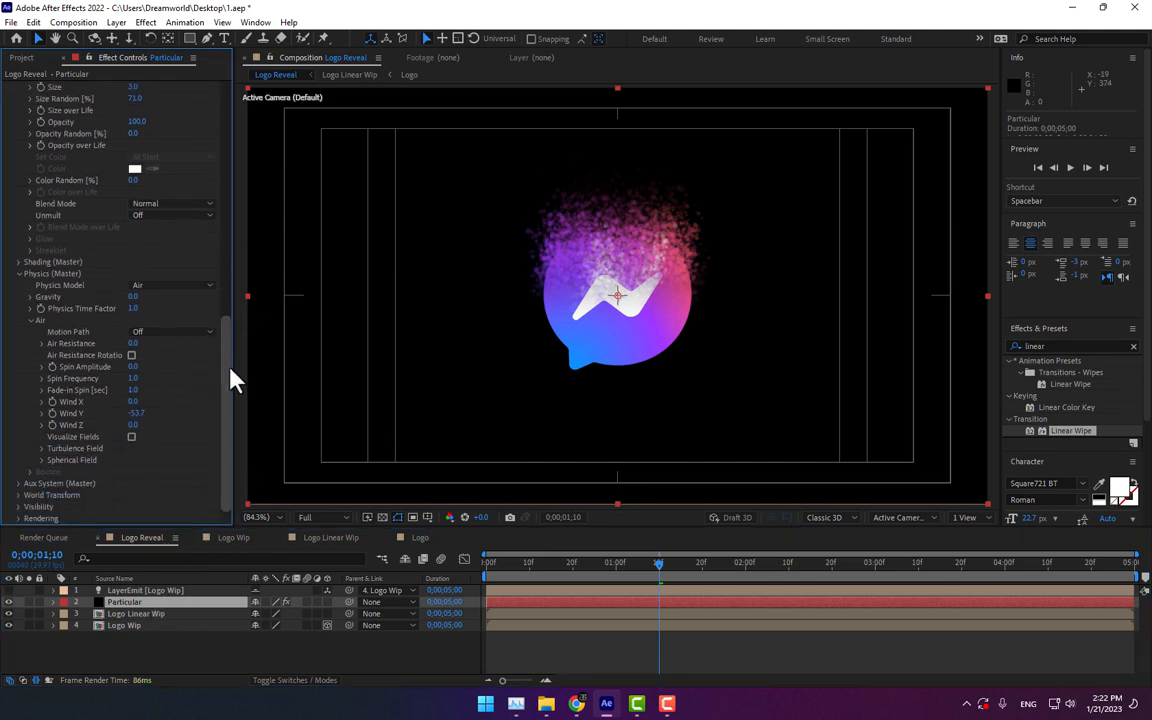
drag(136, 413, 92, 413)
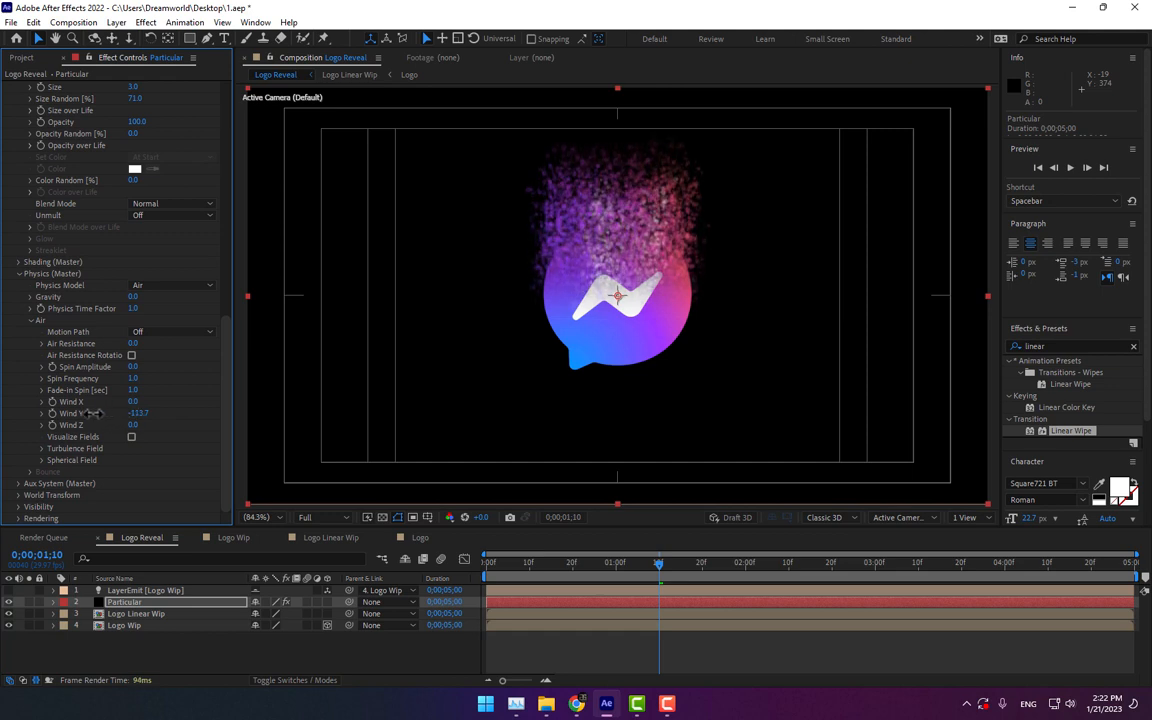
Step: Duplicate the Particular layer
click(134, 602)
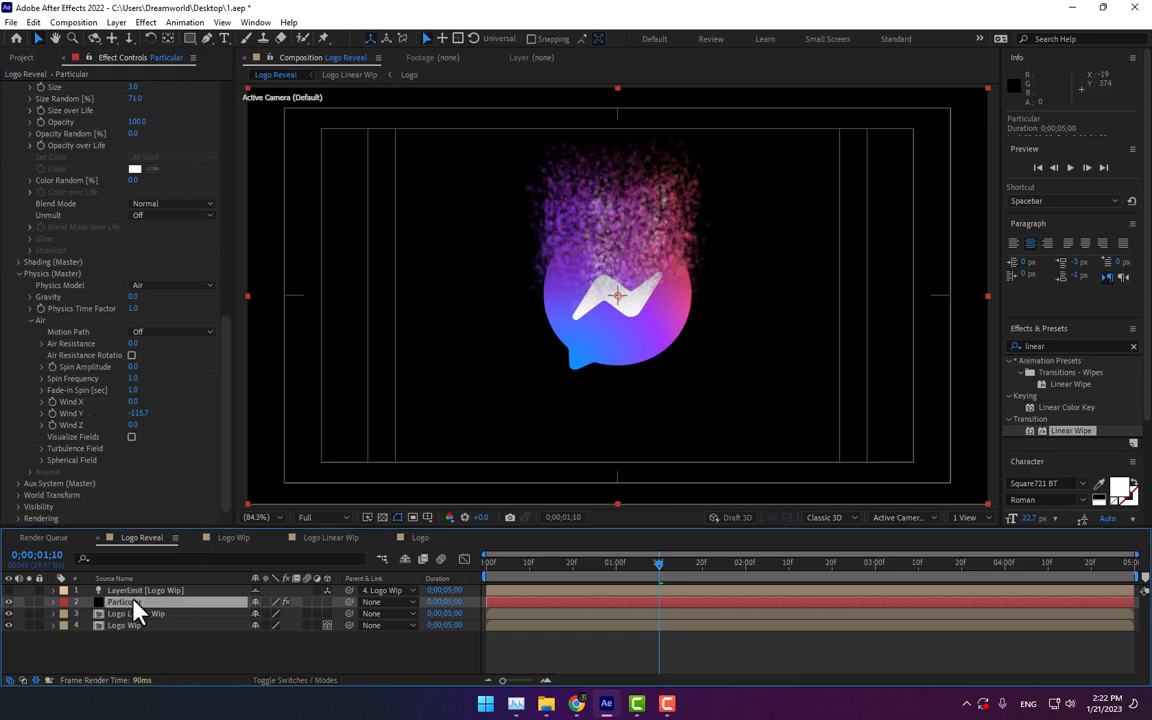
key(ctrl+d)
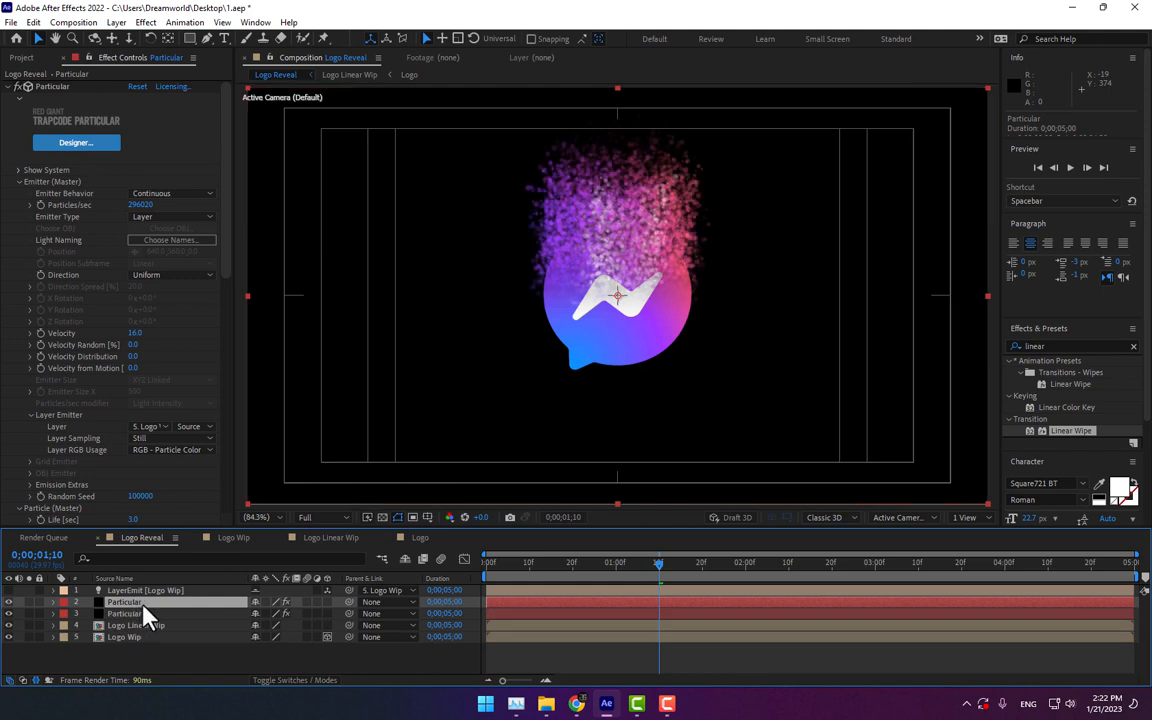
Step: Lower the duplicated Particular layer's Particles/sec to about 24960
click(203, 140)
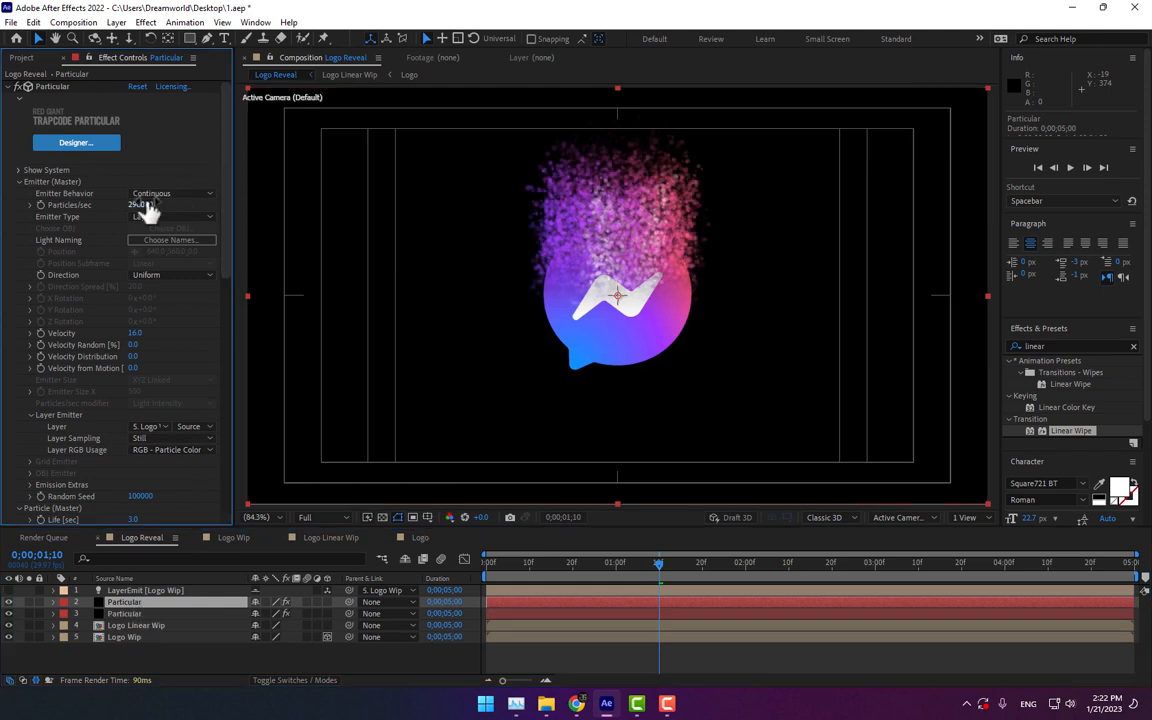
drag(148, 205, 33, 717)
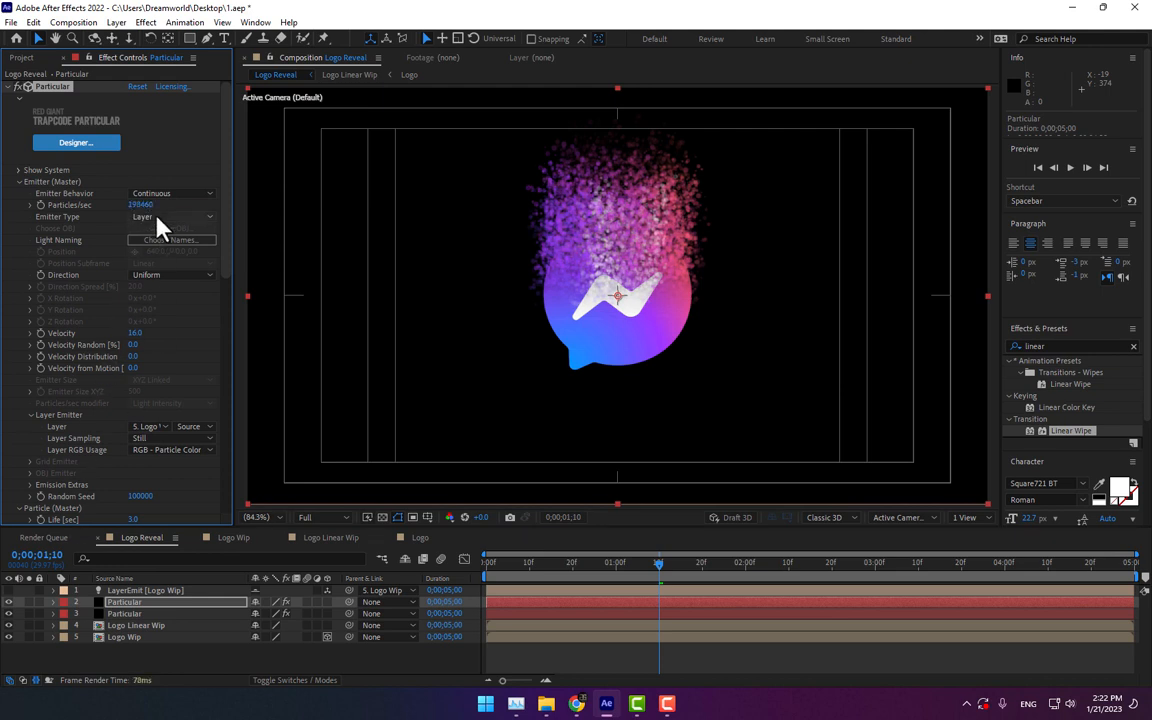
drag(157, 222, 83, 437)
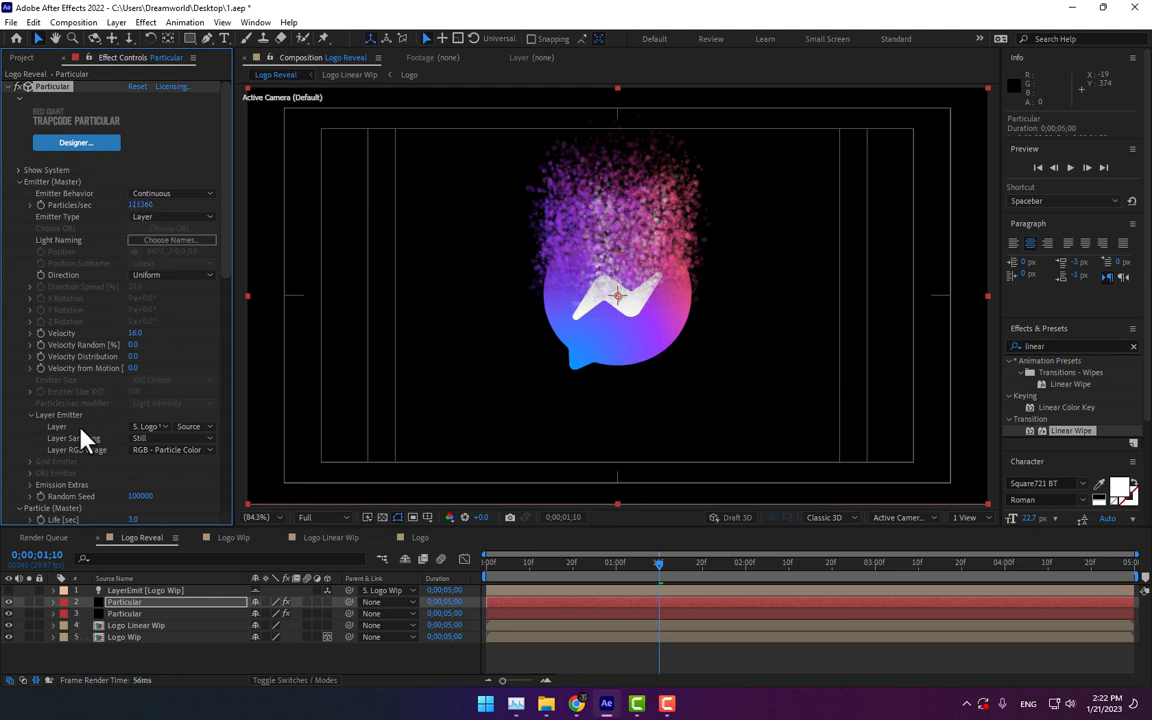
drag(137, 207, 38, 705)
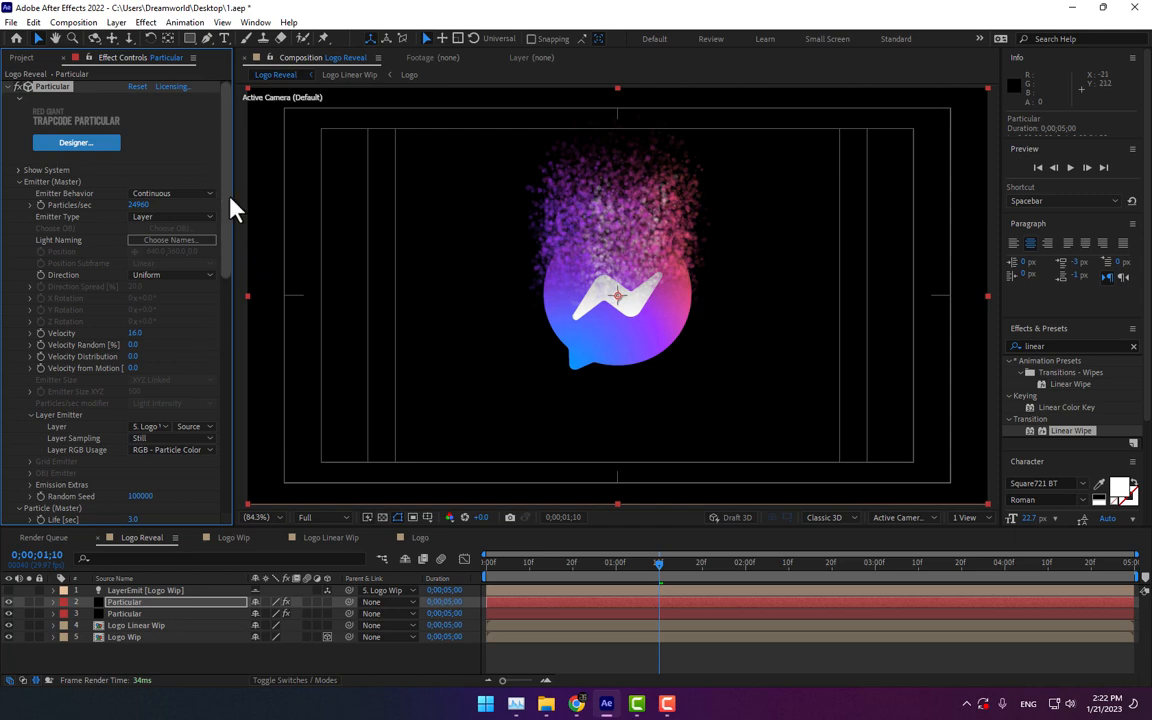
Step: Set the duplicate's particle Size to 1
drag(228, 197, 226, 301)
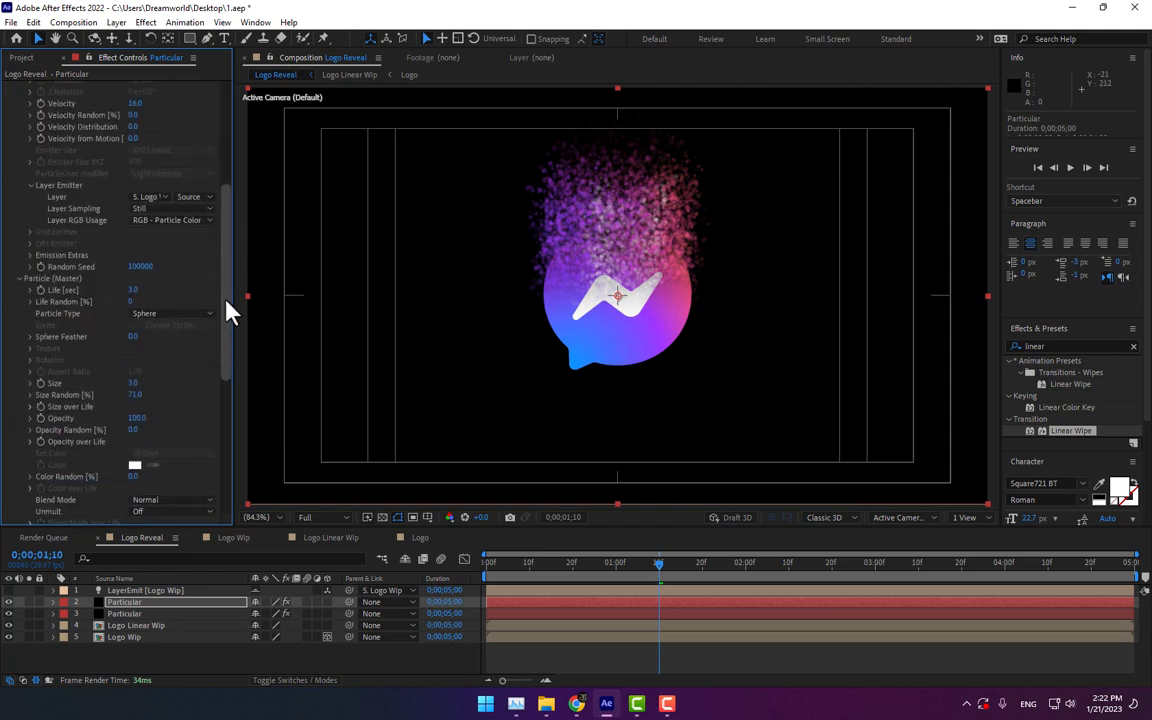
click(139, 379)
text(1)
key(Return)
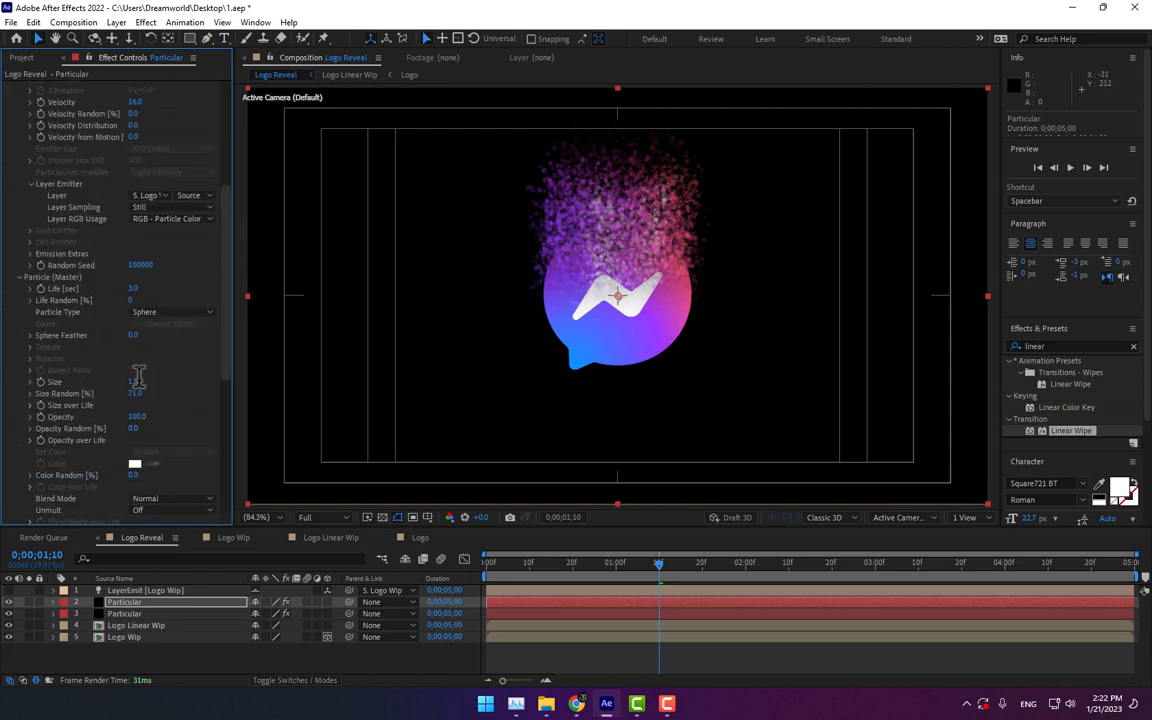
Step: Set the duplicate's Velocity to about 80 and its particle Size to about 3.4
scroll(200, 250, up, 5)
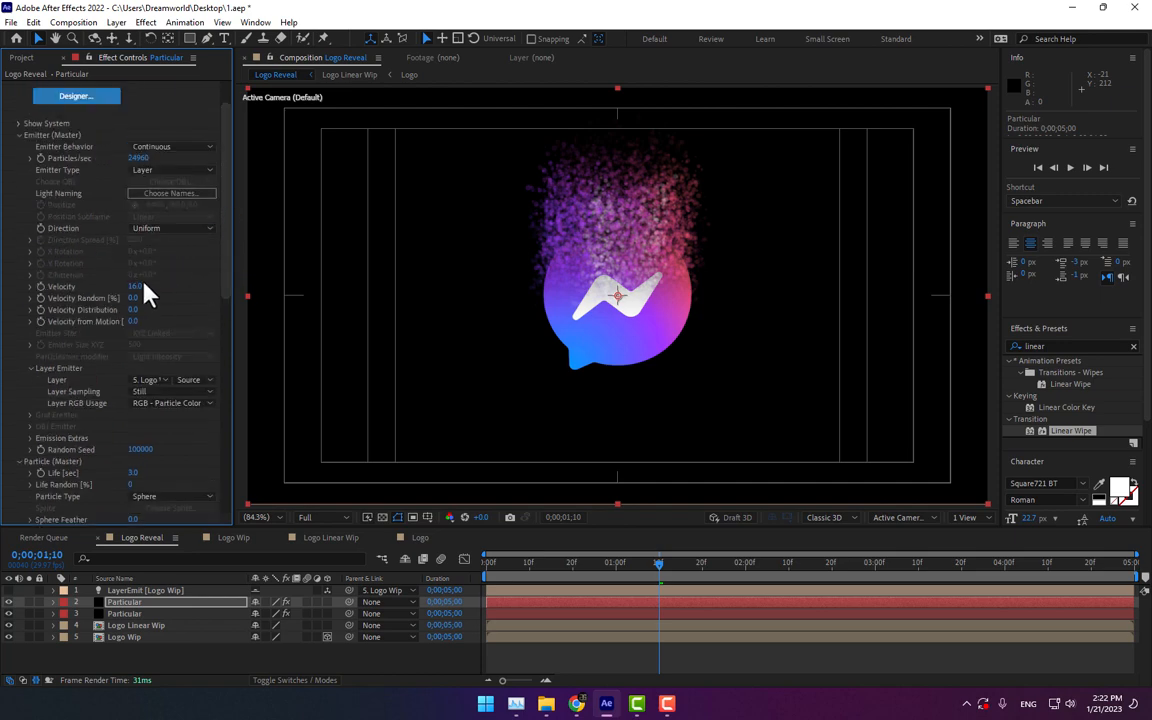
drag(169, 283, 154, 306)
scroll(230, 360, down, 3)
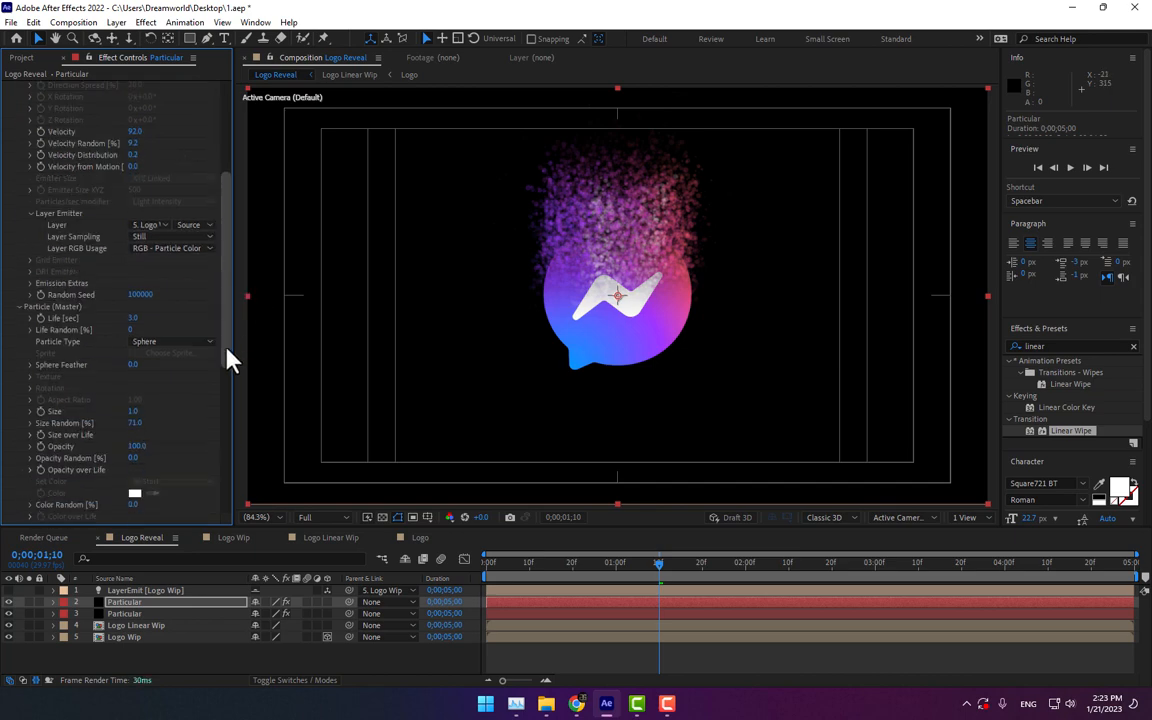
scroll(230, 360, down, 1)
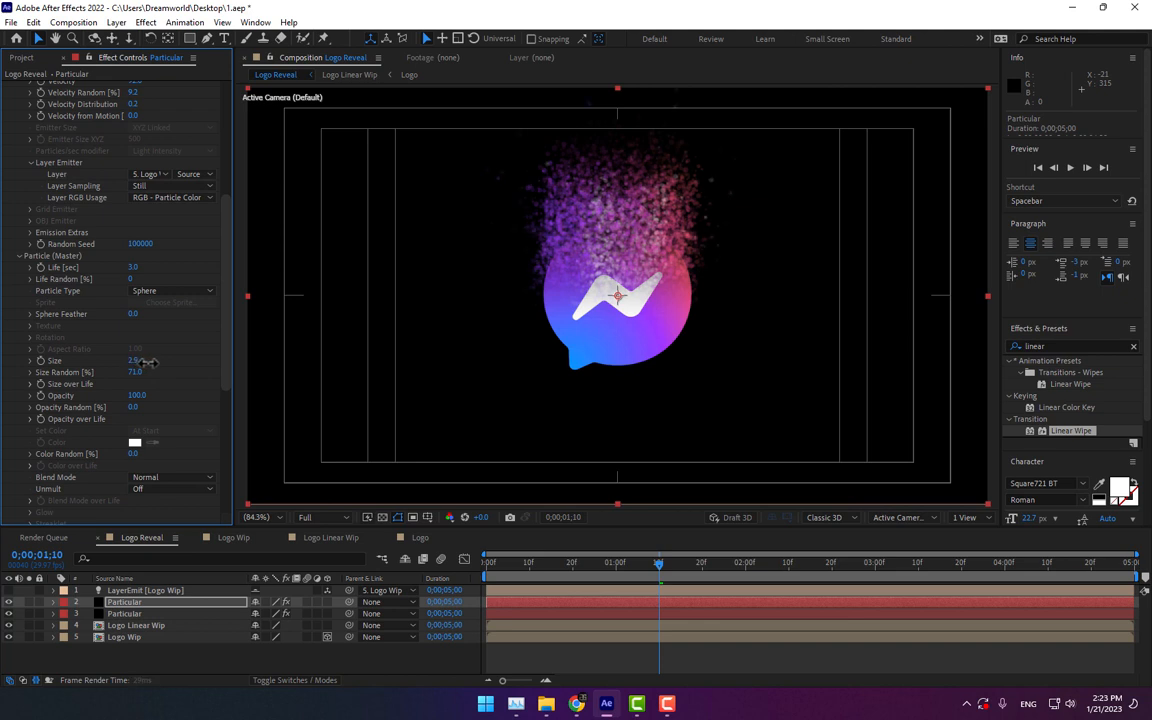
scroll(228, 235, up, 2)
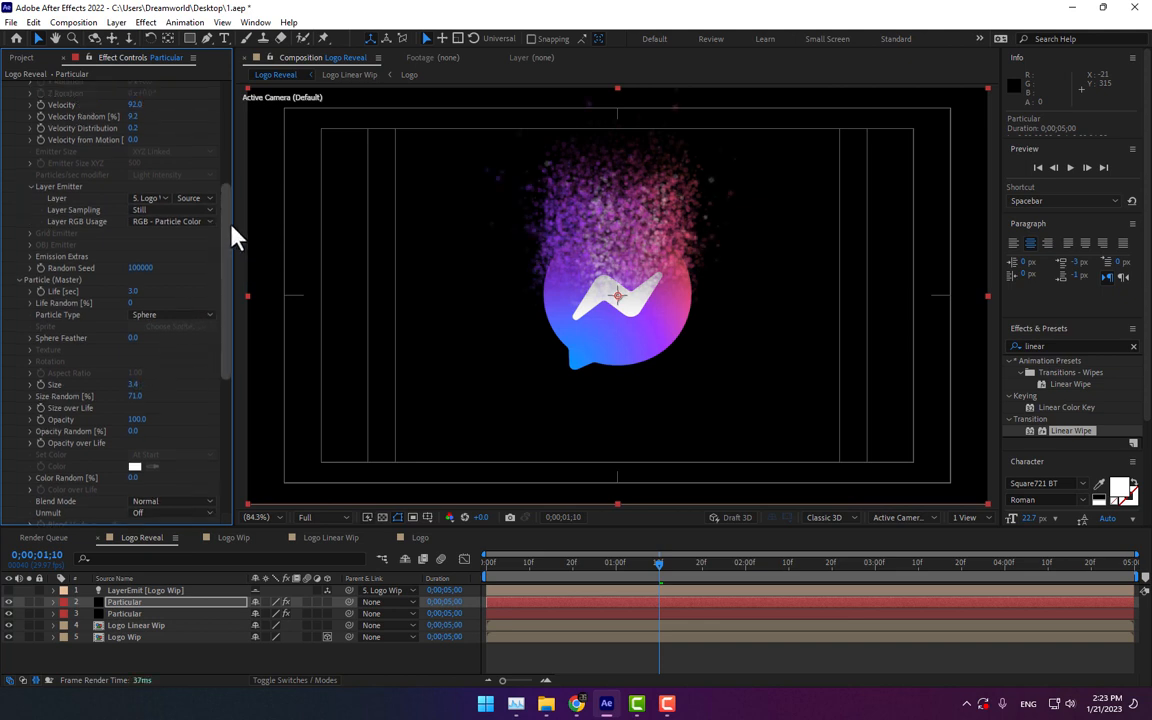
drag(212, 179, 133, 180)
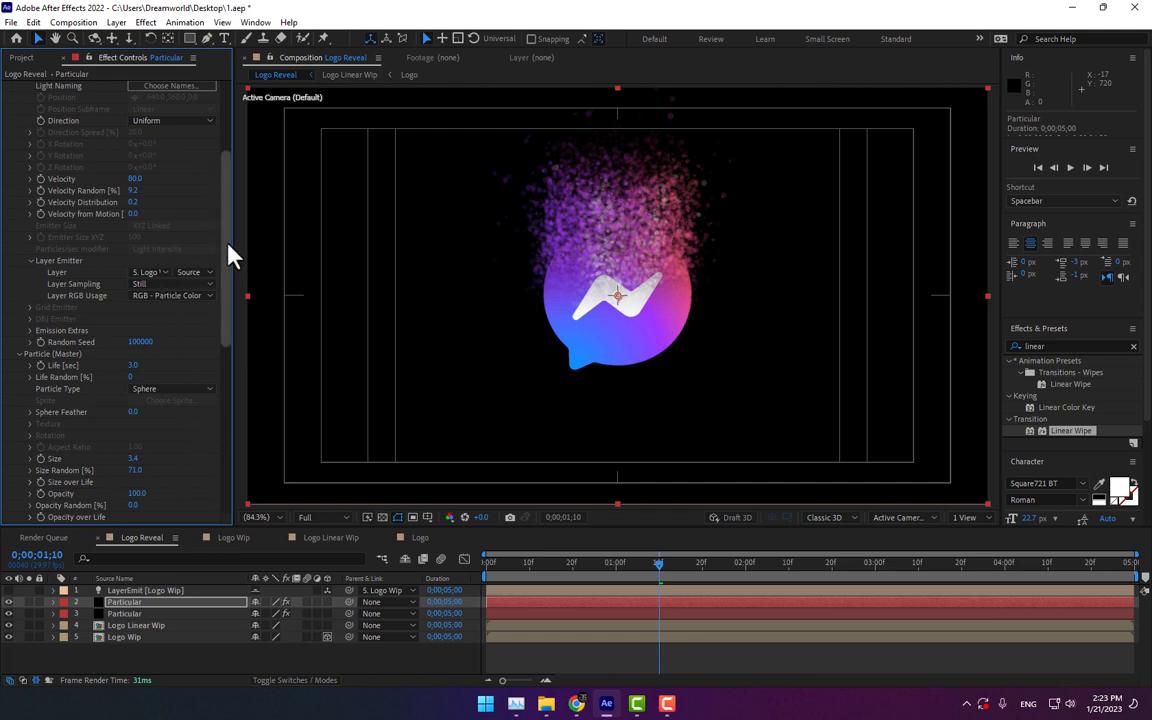
Step: Set the original Particular layer's particle Size to 2.5
drag(230, 257, 221, 400)
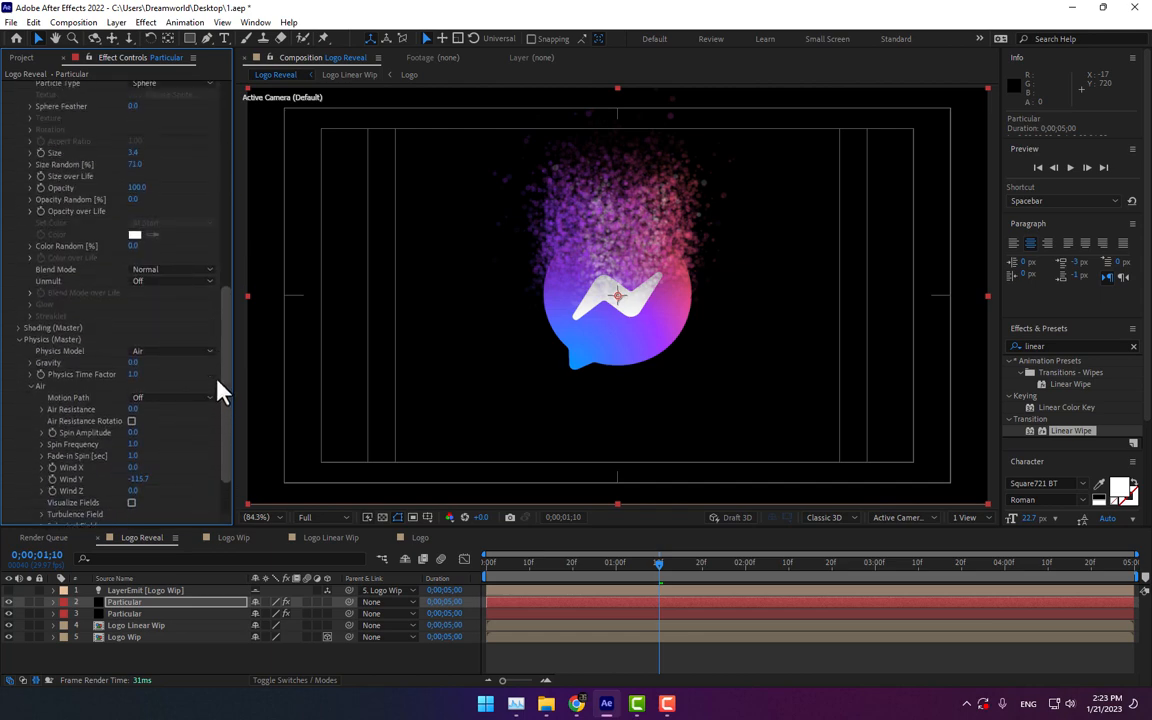
click(125, 613)
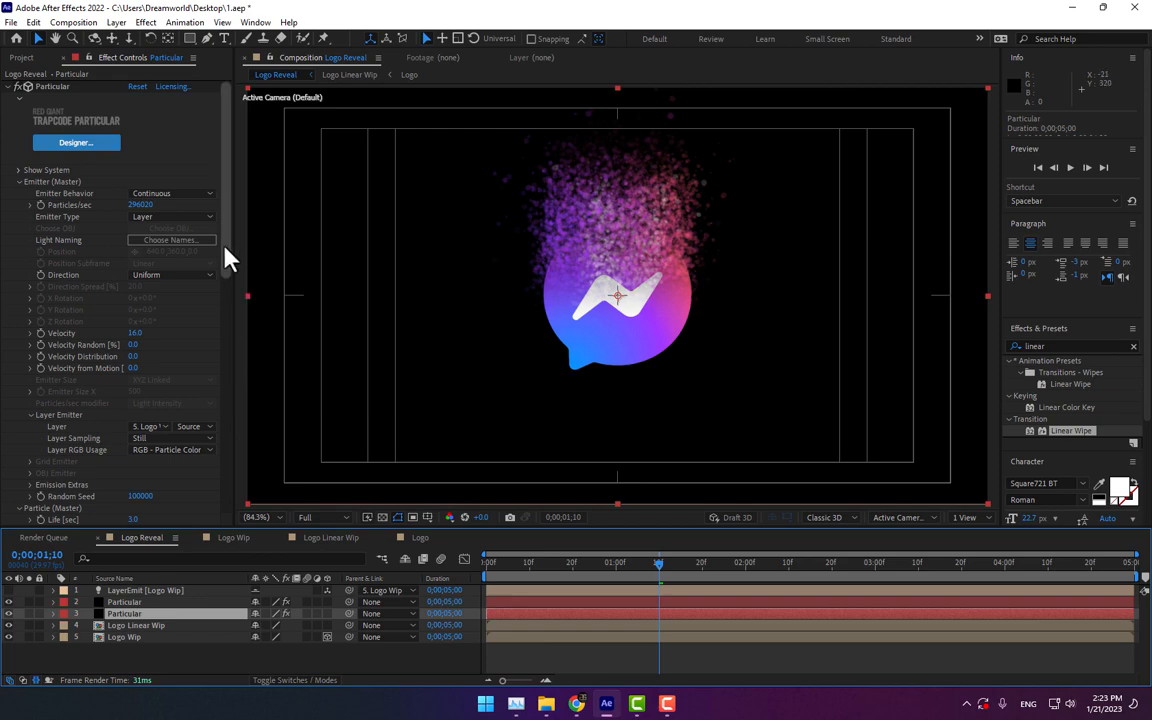
drag(224, 247, 226, 442)
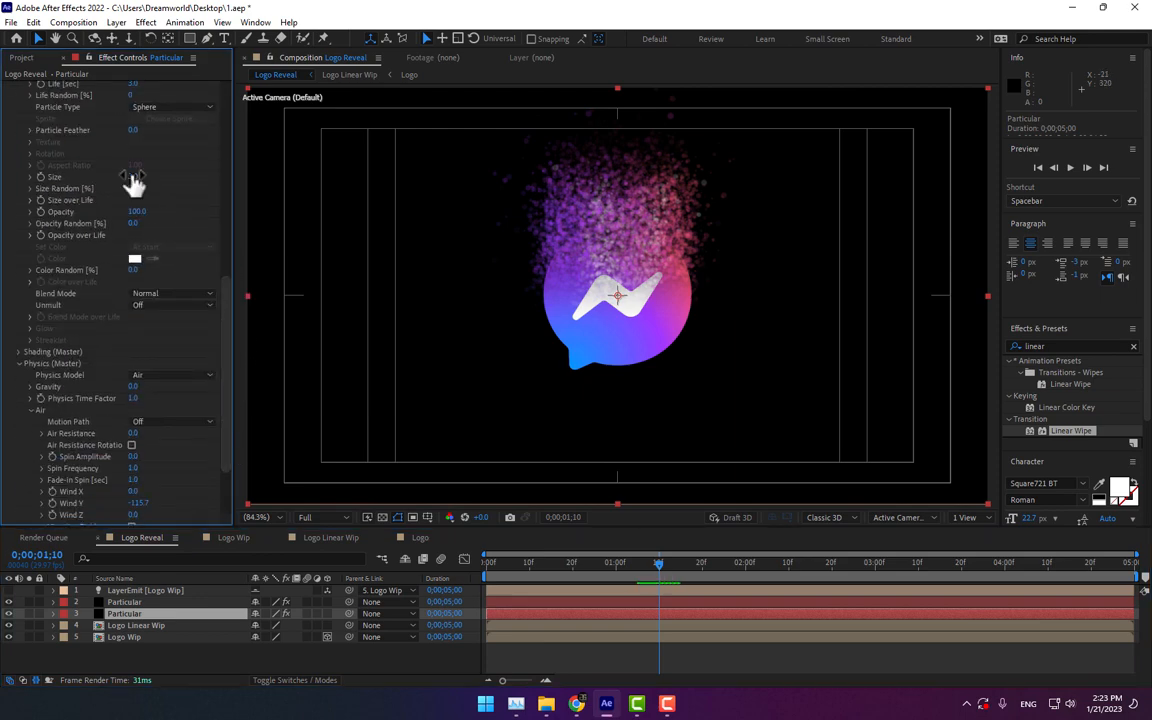
click(133, 177)
text(2)
key(Return)
click(133, 177)
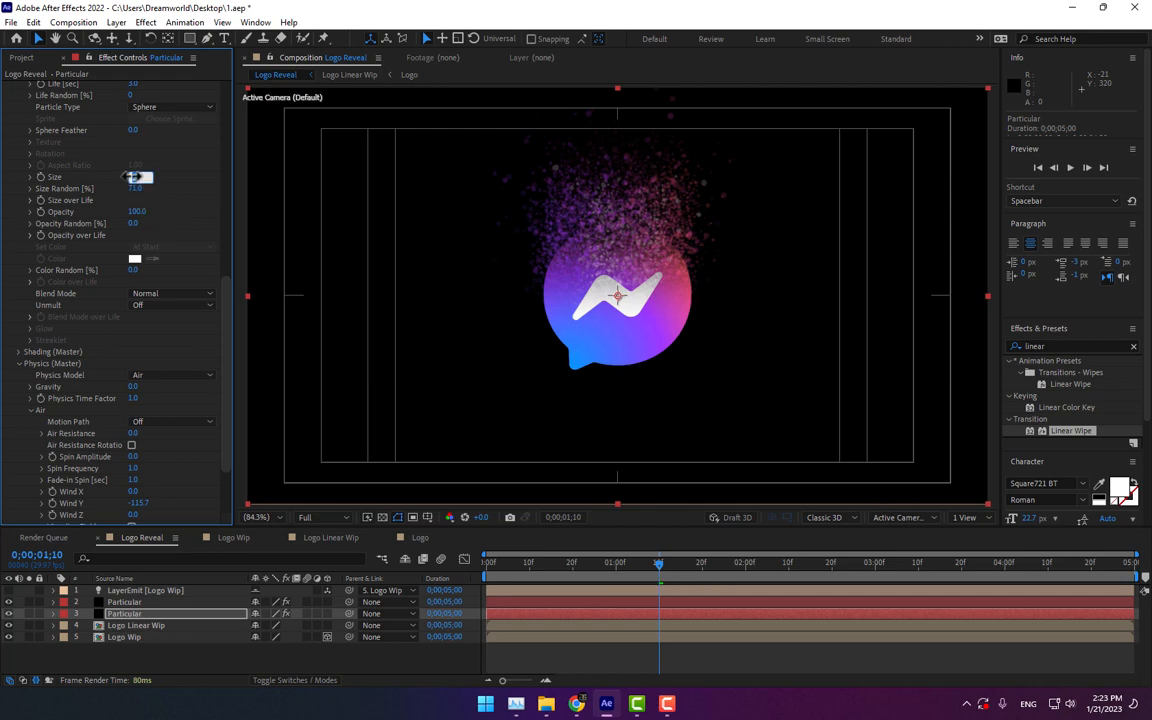
text(2.5)
key(Return)
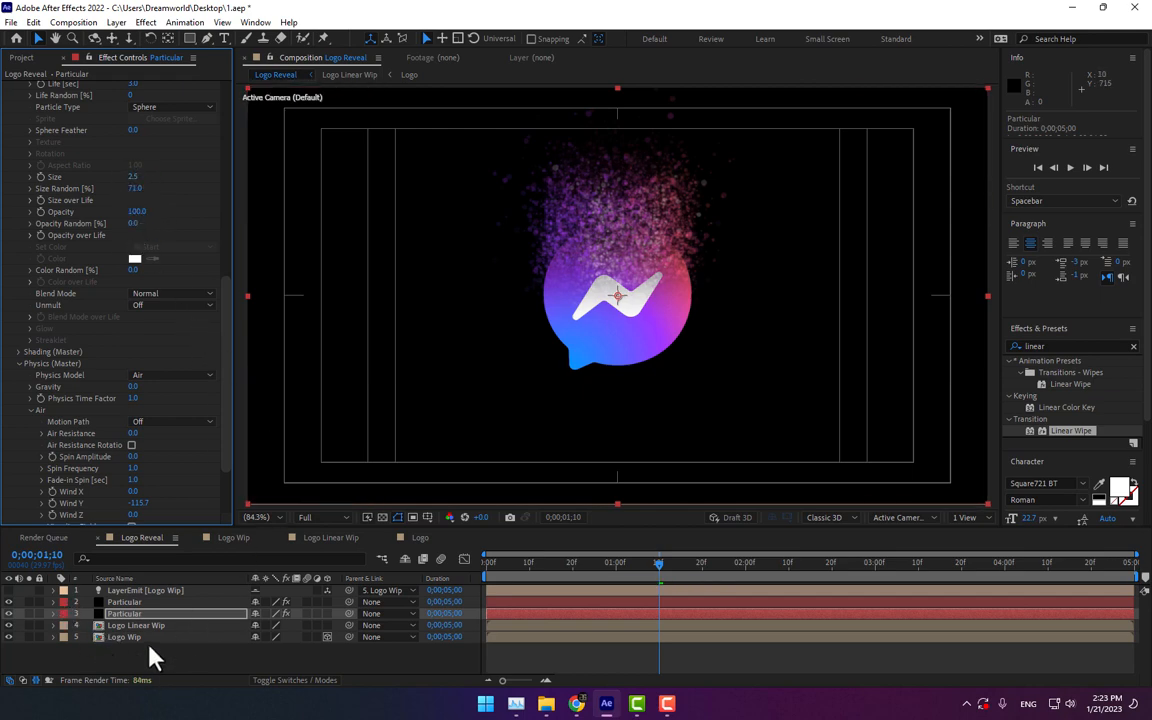
Step: Pre-compose all five layers into a new composition named Logo Reveal
drag(147, 655, 95, 586)
right_click(135, 600)
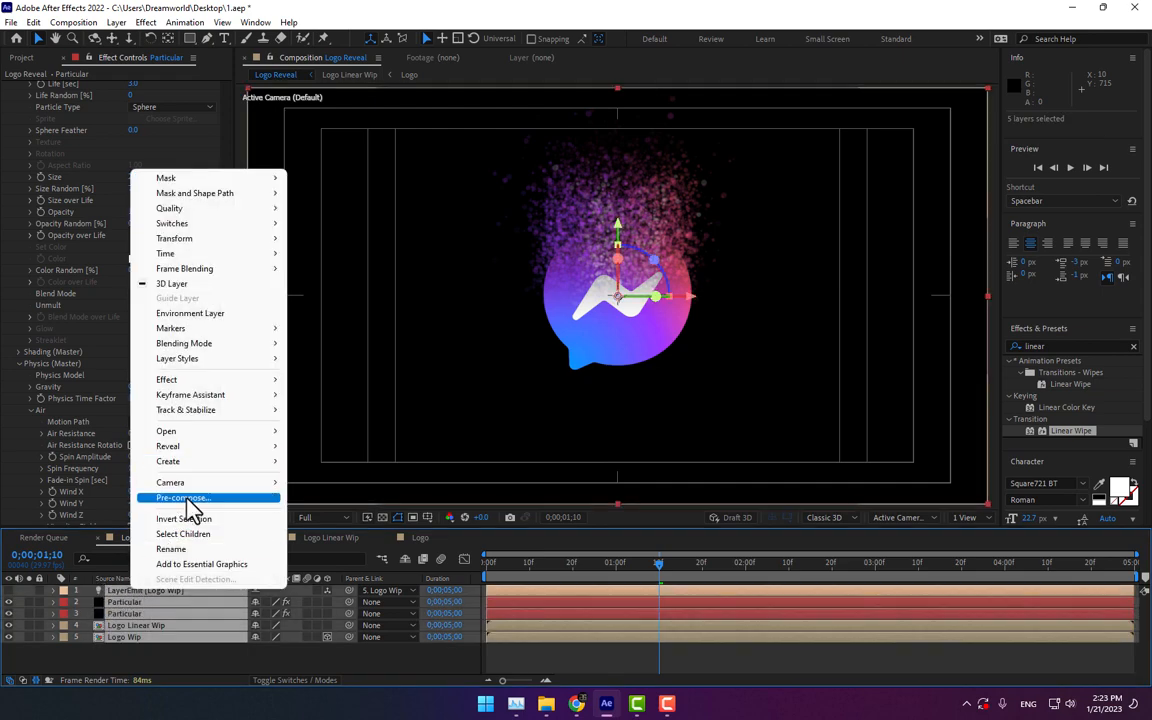
click(193, 505)
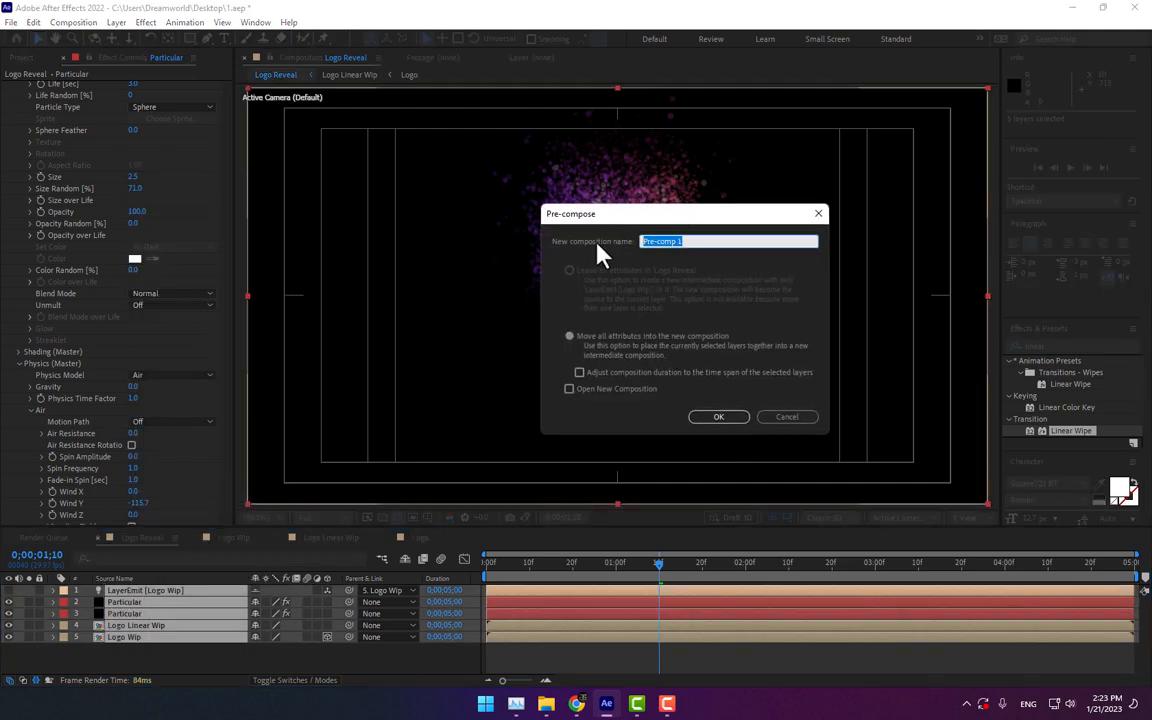
text(Logo Reveal)
key(Return)
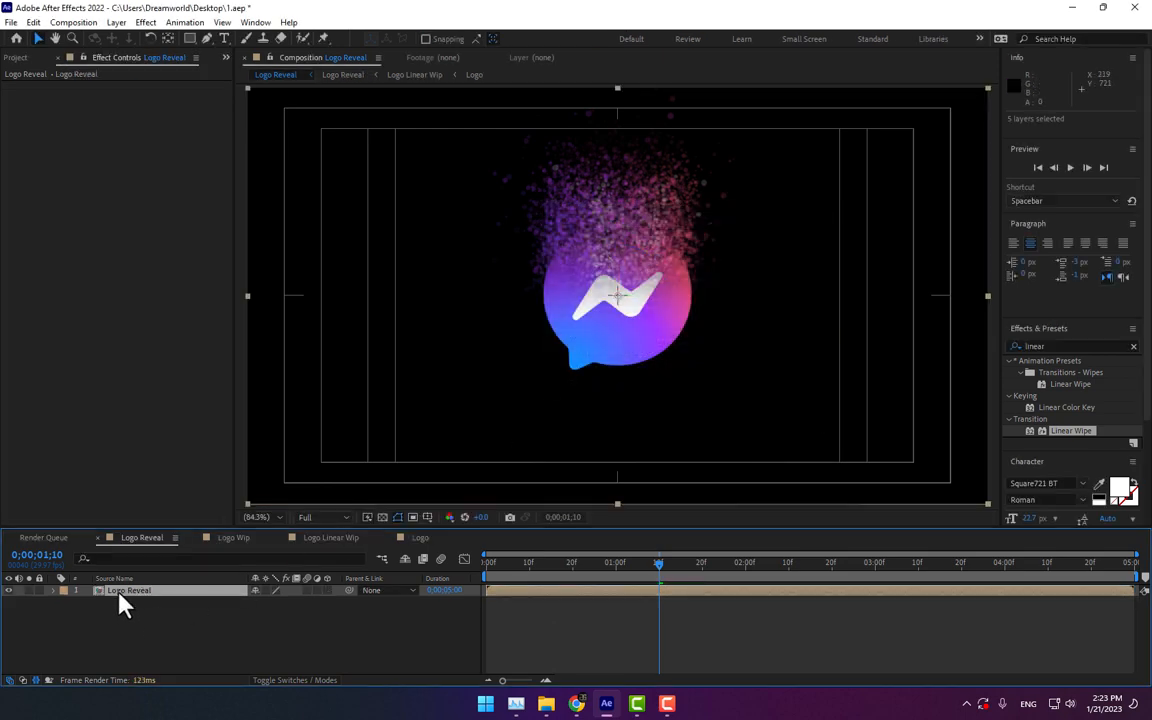
Step: Duplicate the Logo Reveal layer, rotate the copy 90° flat and move it below the logo as a reflection
key(ctrl+d)
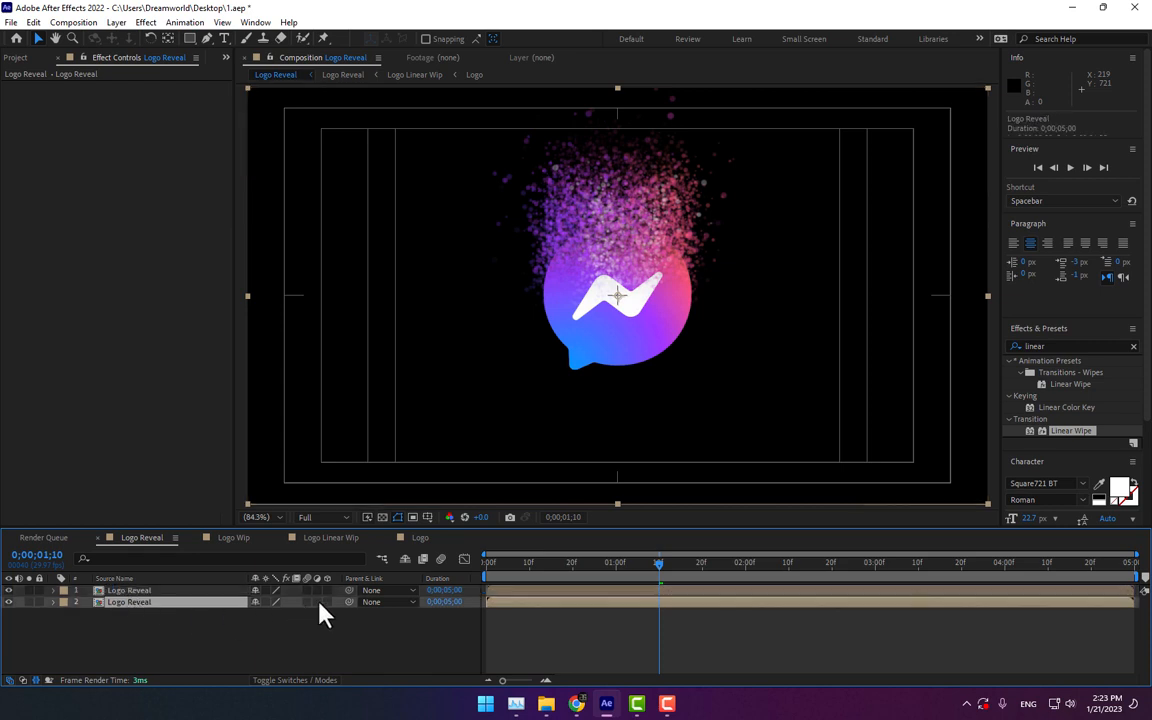
click(327, 602)
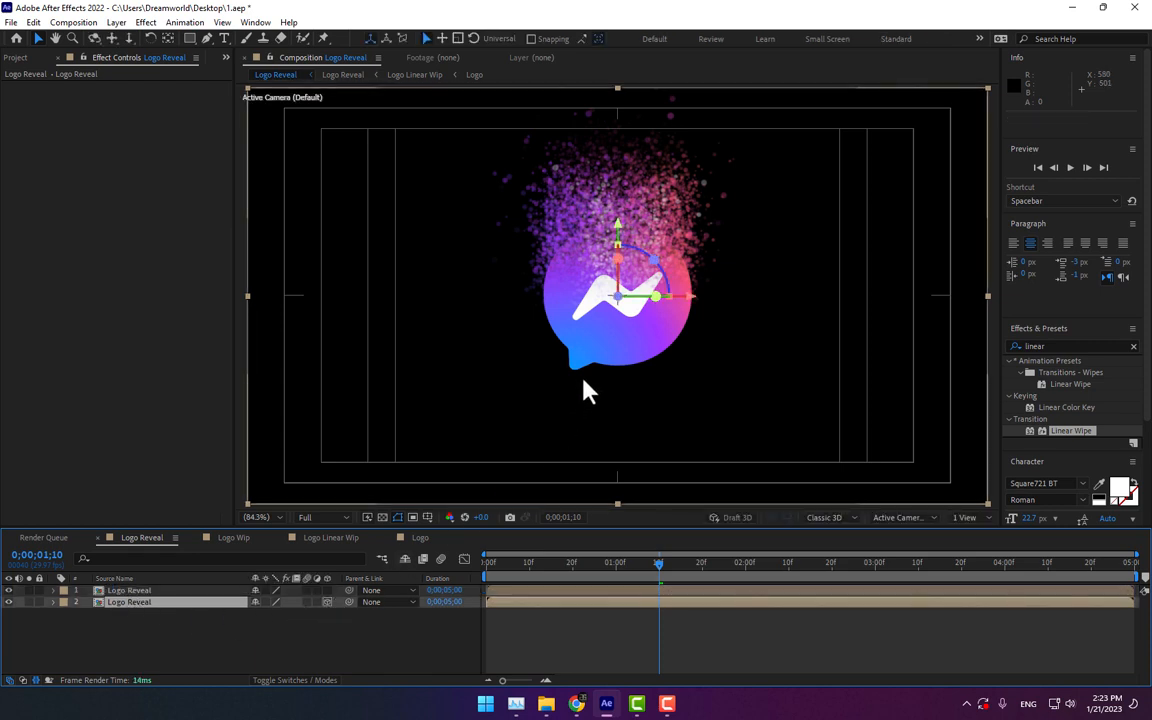
key(w)
drag(615, 365, 616, 338)
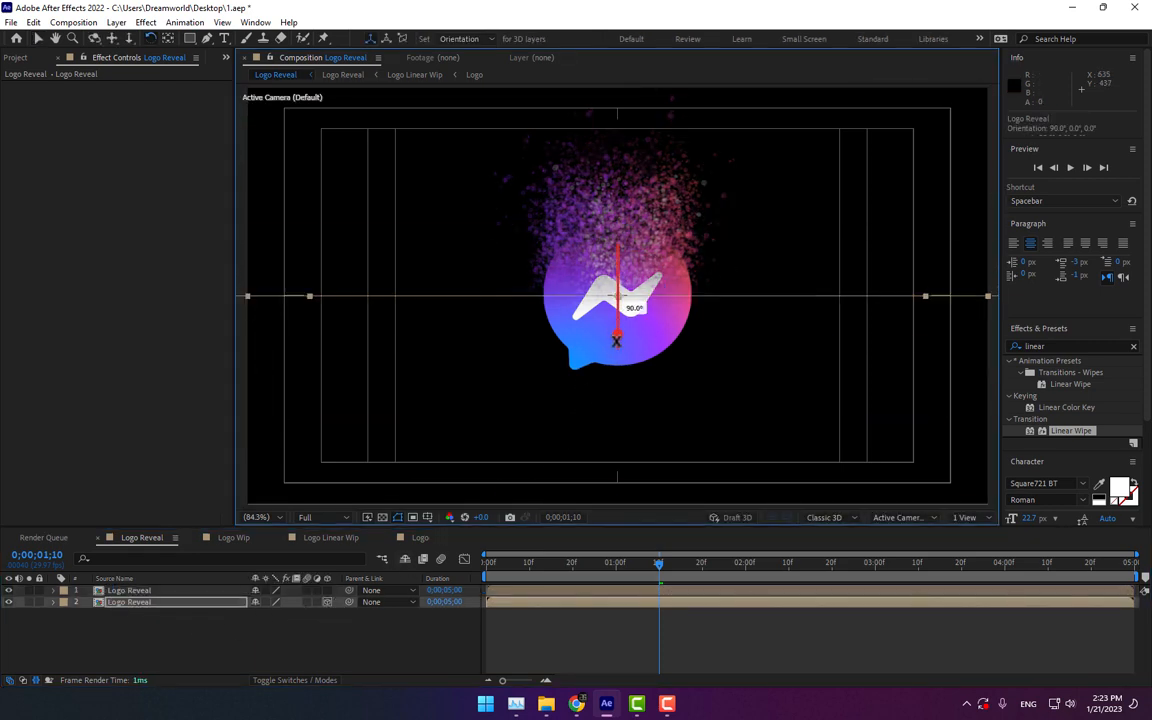
key(v)
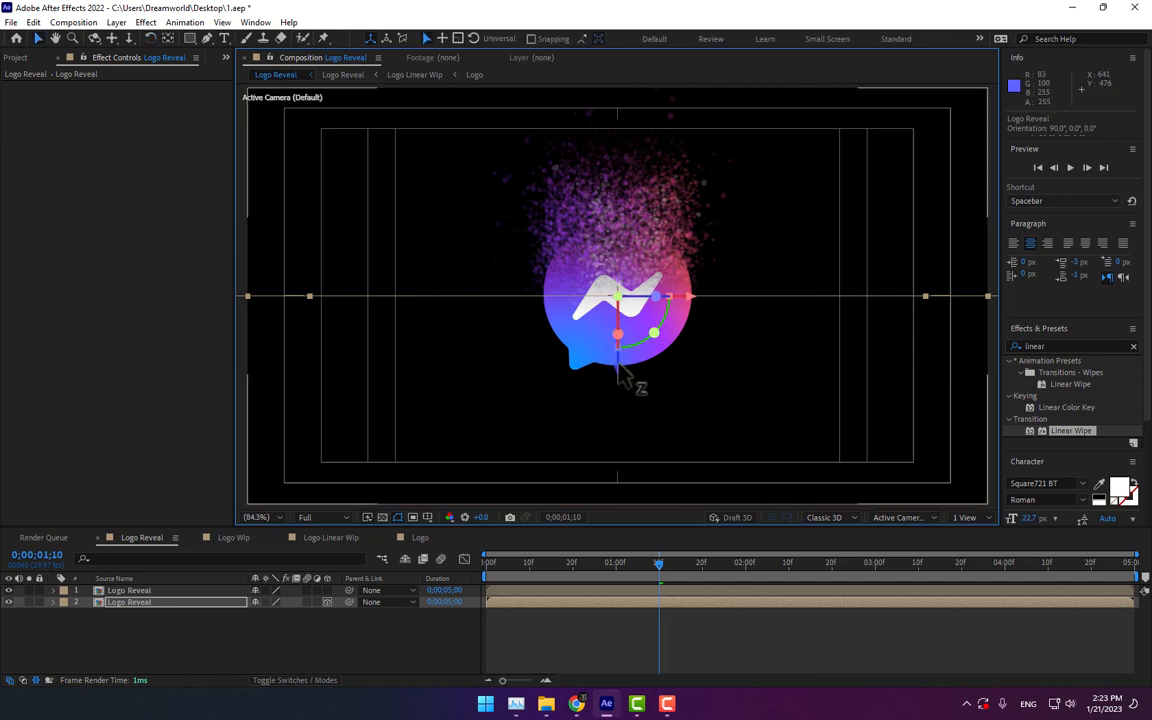
drag(618, 376, 618, 450)
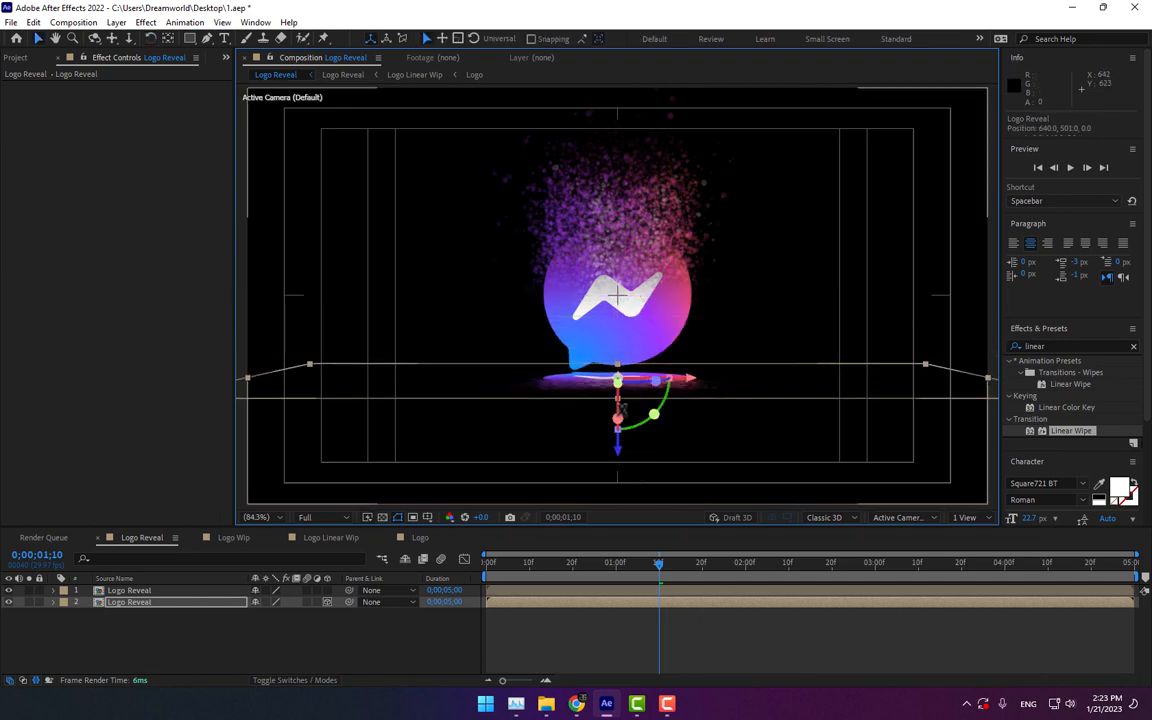
Step: Add a new camera layer to the composition
right_click(323, 477)
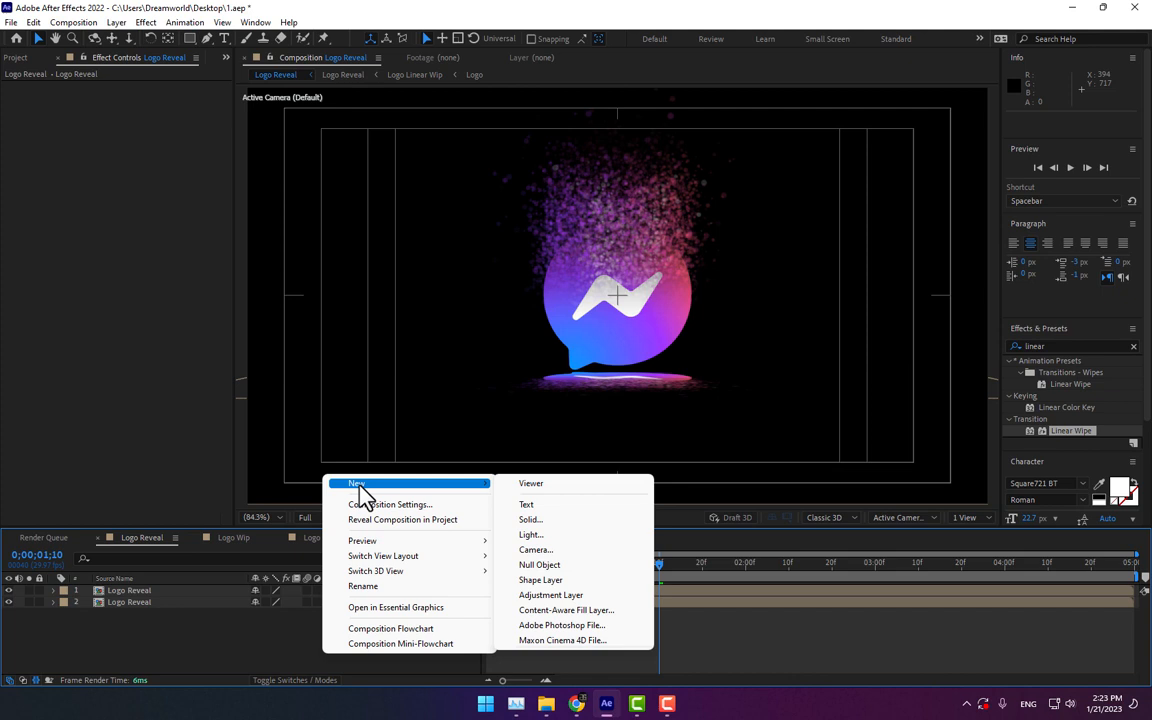
click(575, 551)
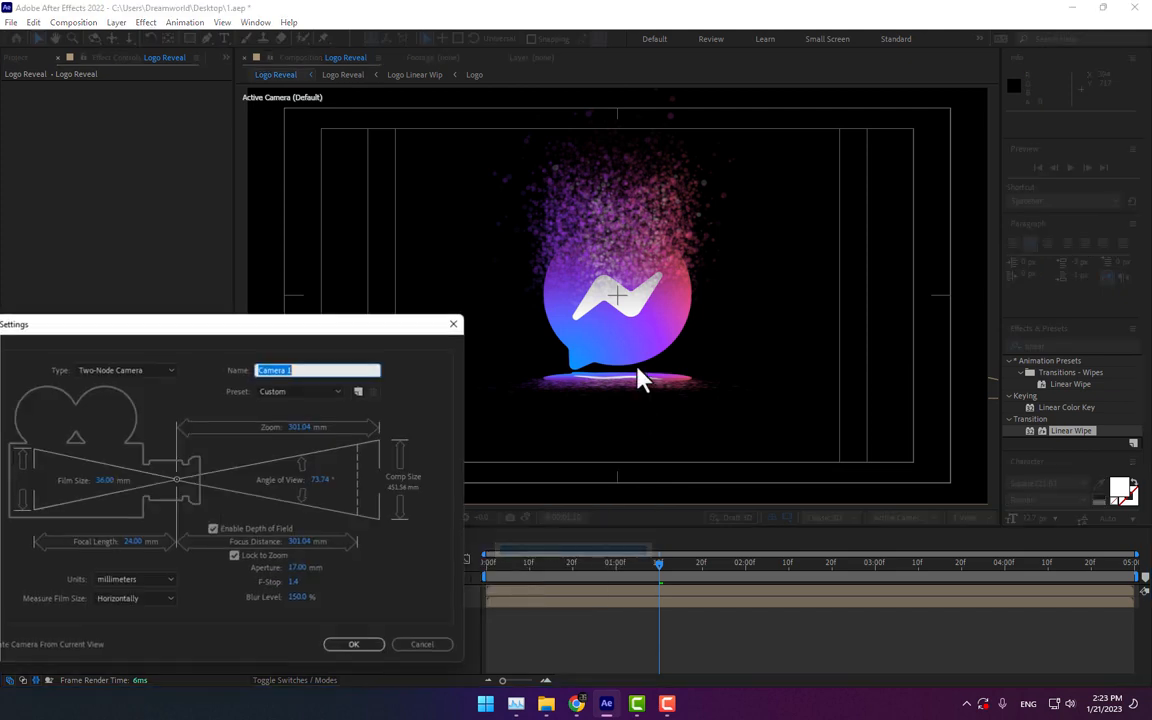
click(314, 394)
click(321, 456)
click(350, 644)
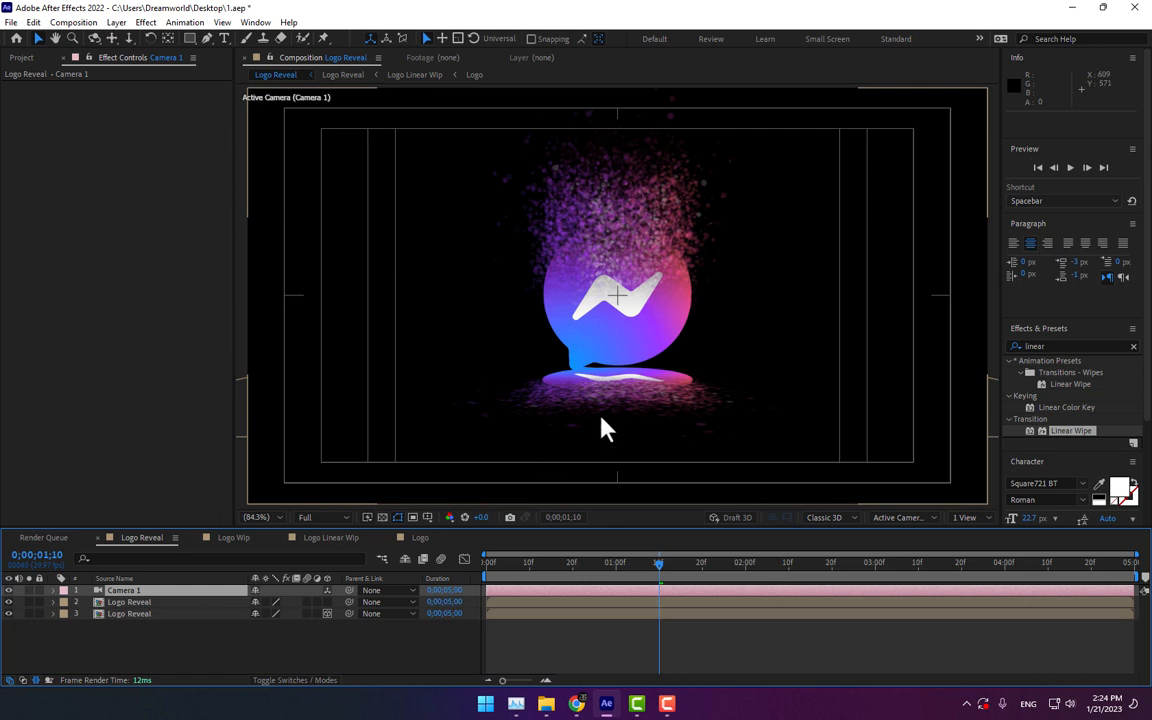
Step: Try to tilt and reposition the flattened Logo Reveal copy, undoing the changes
click(150, 613)
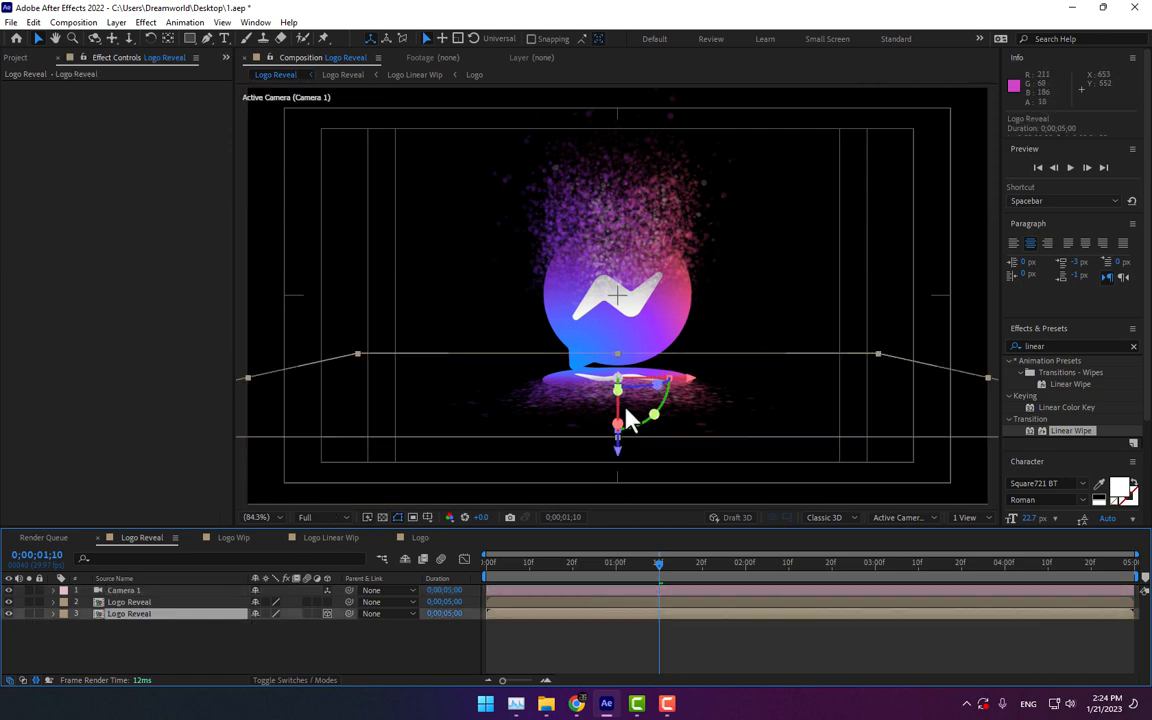
drag(620, 425, 622, 442)
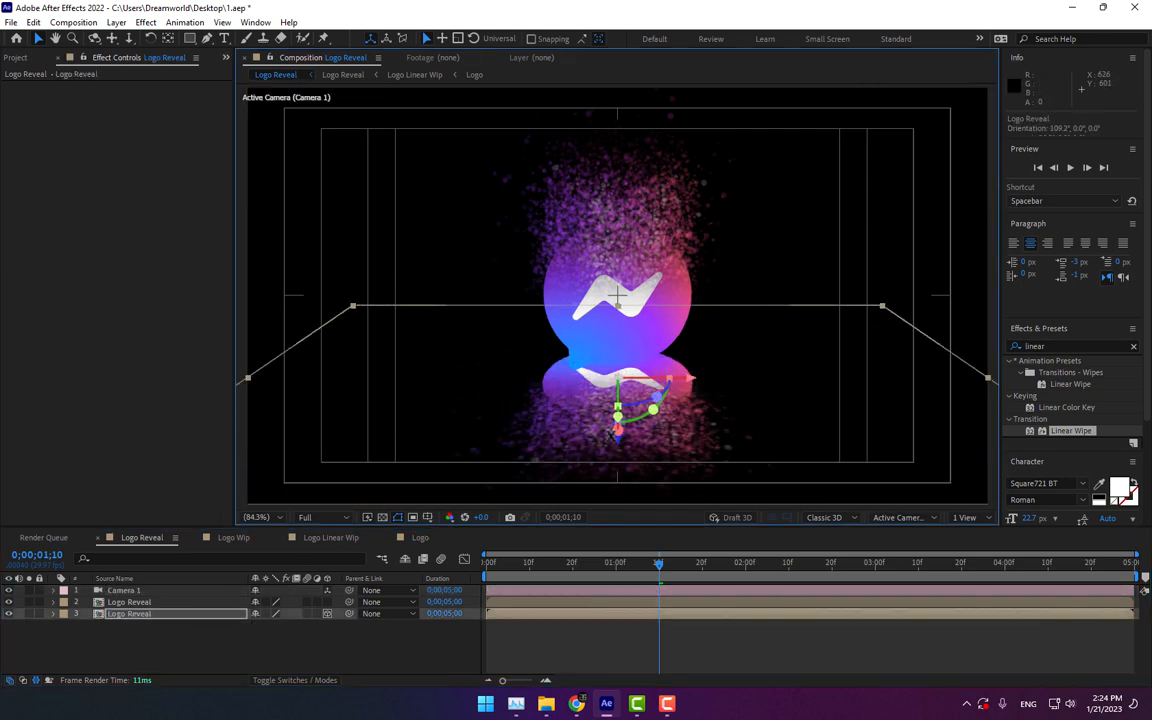
key(ctrl+z)
key(p)
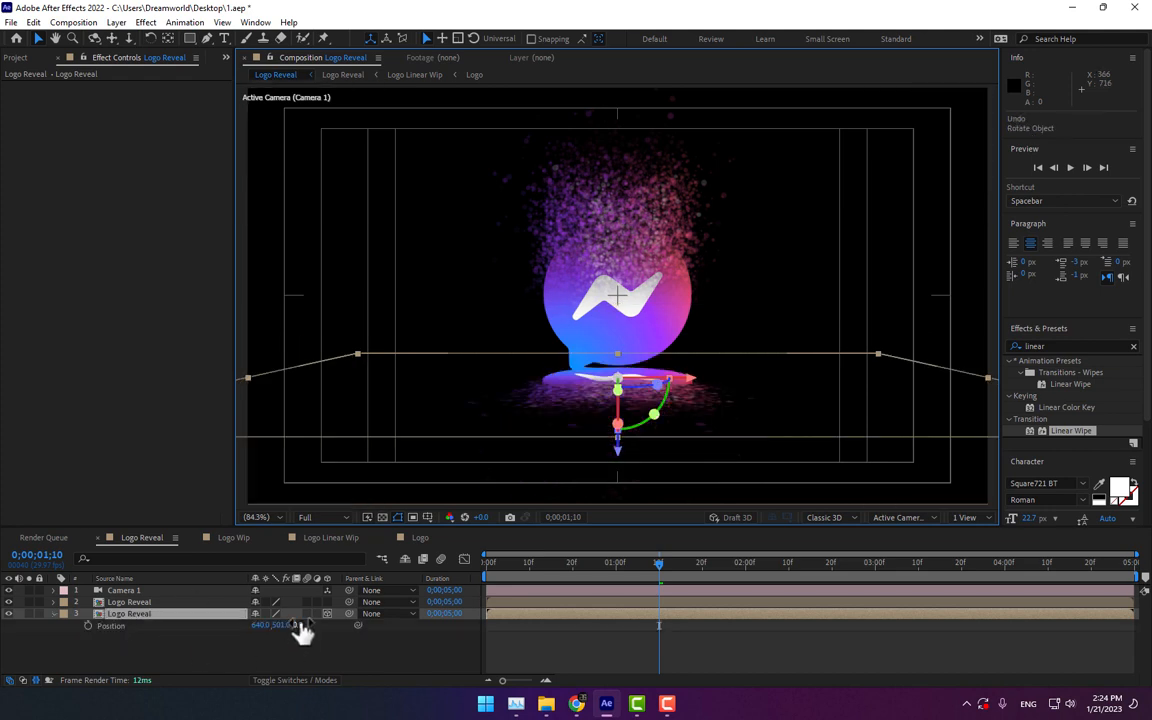
mouse_move(285, 625)
mouse_down()
mouse_move(303, 625)
mouse_move(246, 625)
mouse_move(286, 630)
mouse_move(263, 630)
mouse_move(273, 630)
mouse_up()
key(ctrl+z)
key(ctrl+z)
click(432, 648)
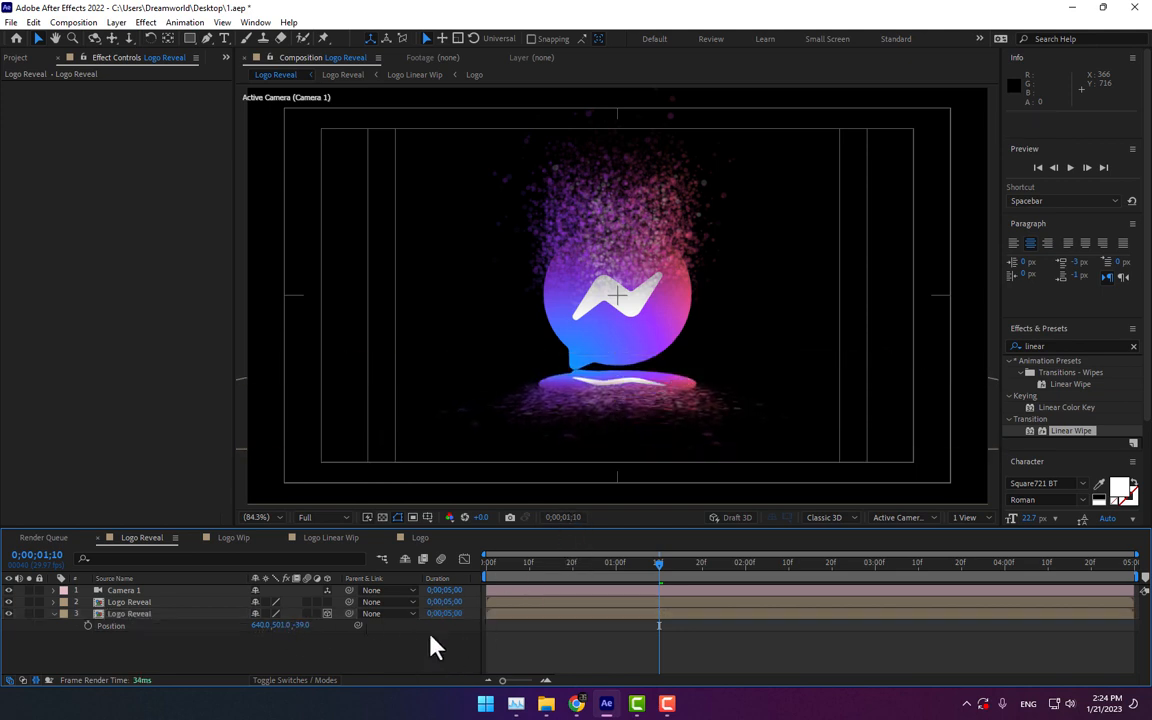
Step: Draw a closed Pen mask around a small area of the reflection layer below the logo
click(628, 443)
click(140, 614)
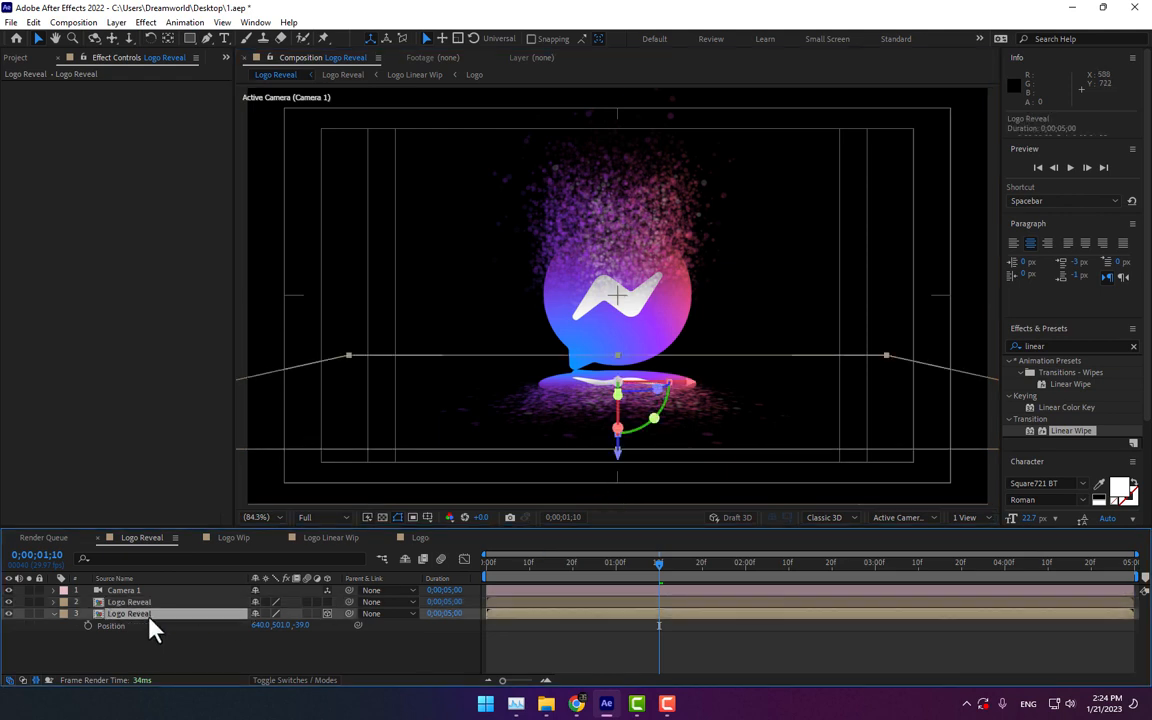
click(204, 39)
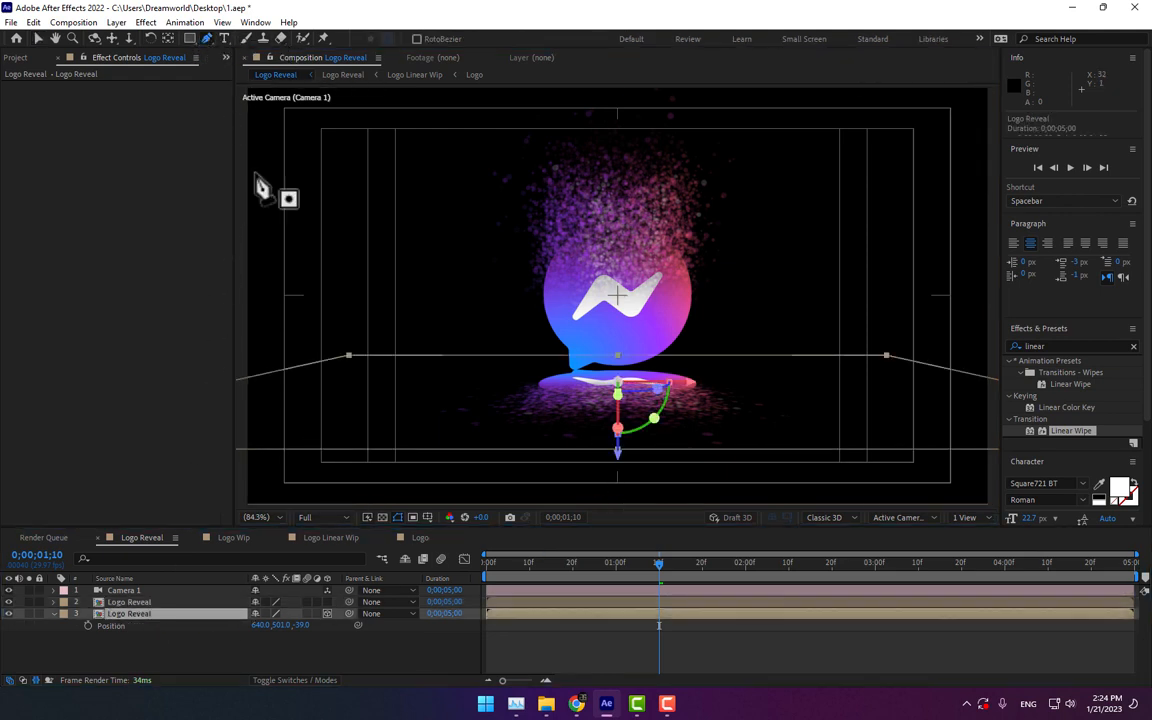
click(505, 393)
click(552, 378)
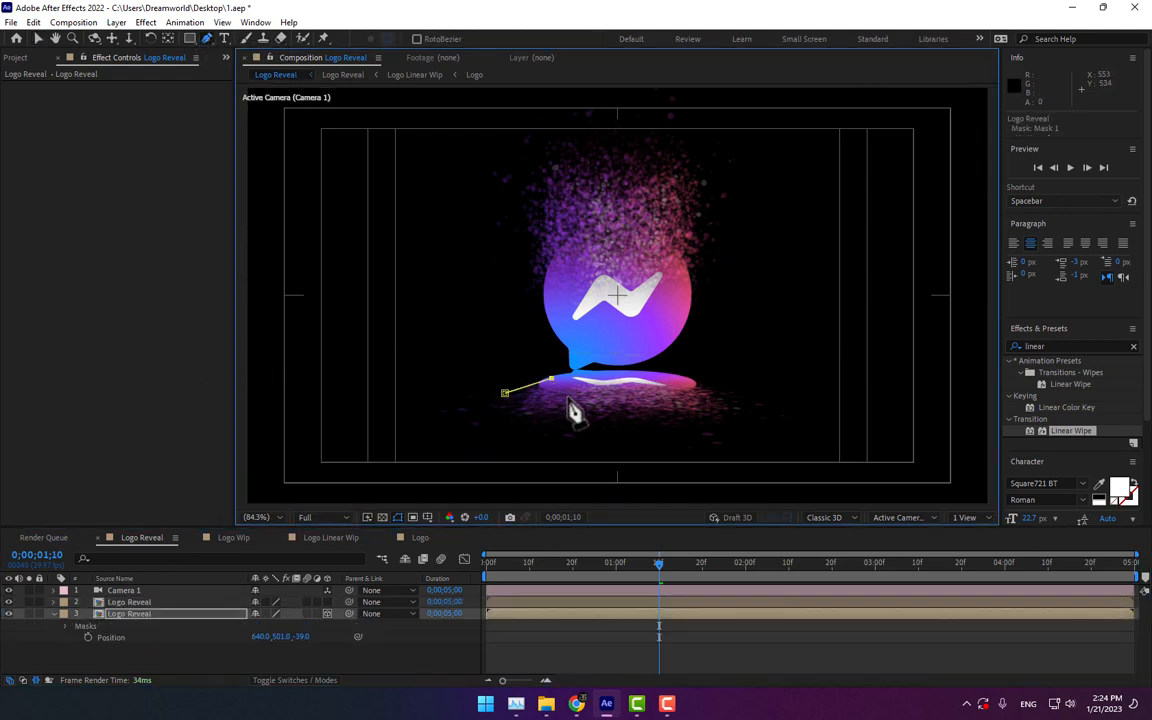
click(567, 397)
click(588, 396)
click(545, 426)
click(543, 404)
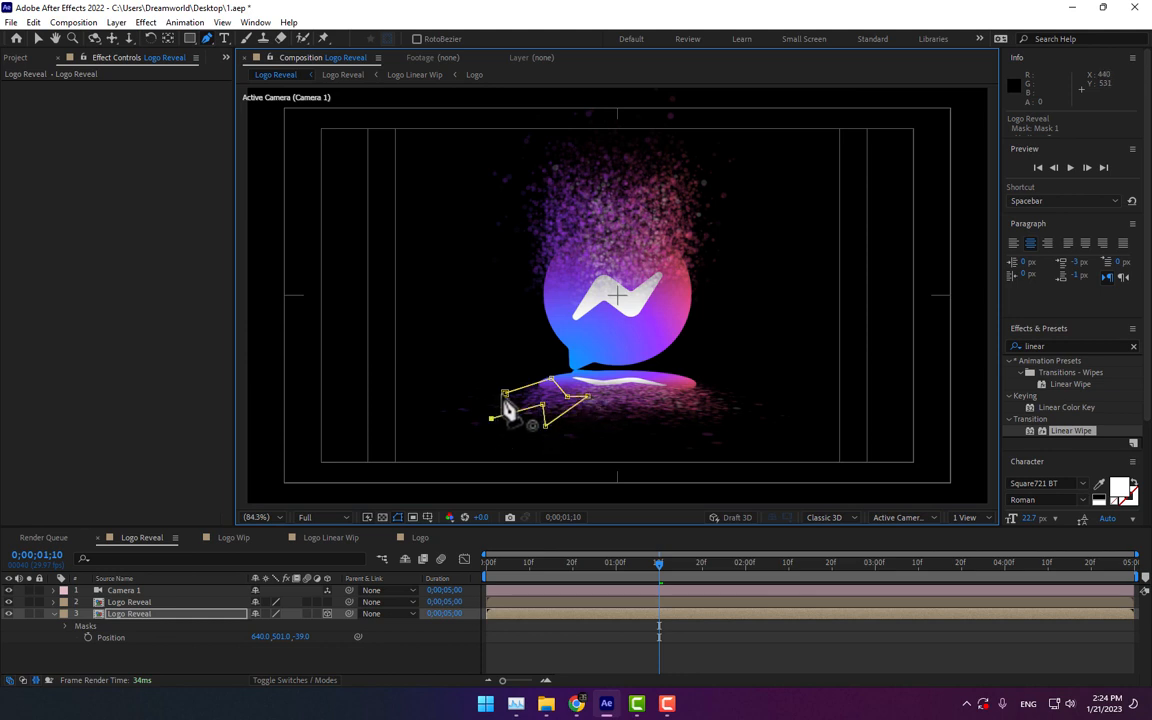
click(490, 419)
click(505, 393)
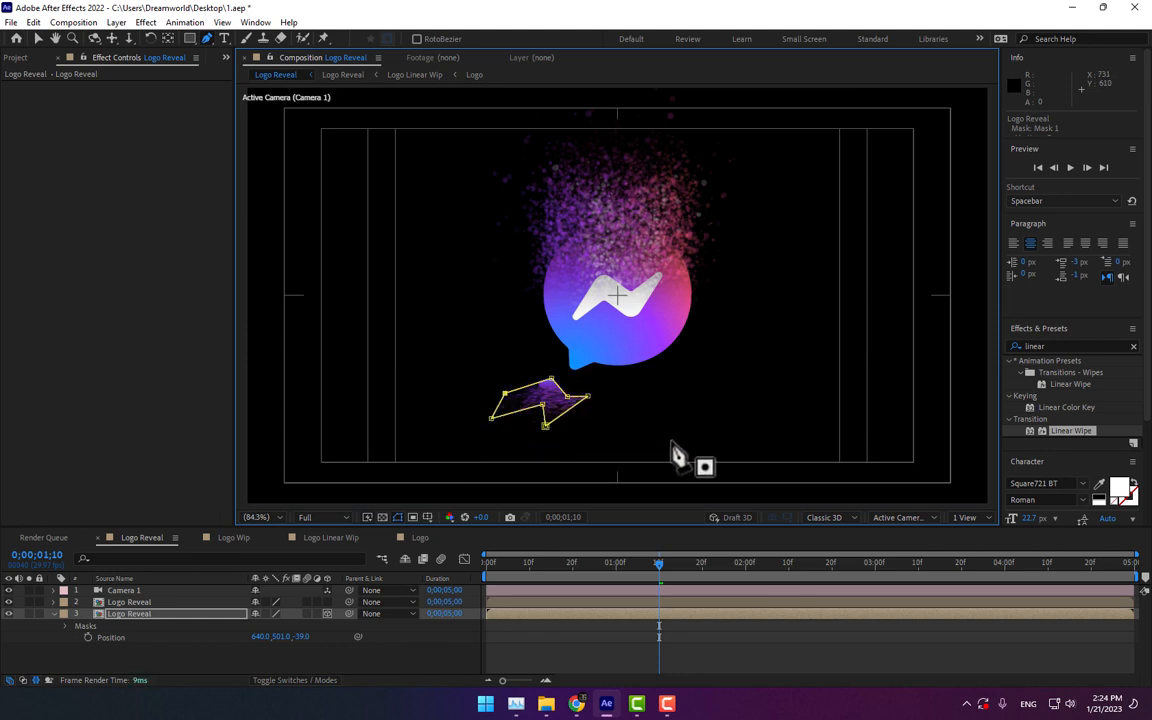
Step: Draw a second closed Pen mask on the reflection layer to the right of the first one
click(660, 392)
click(715, 378)
click(688, 399)
click(757, 407)
click(676, 430)
click(660, 393)
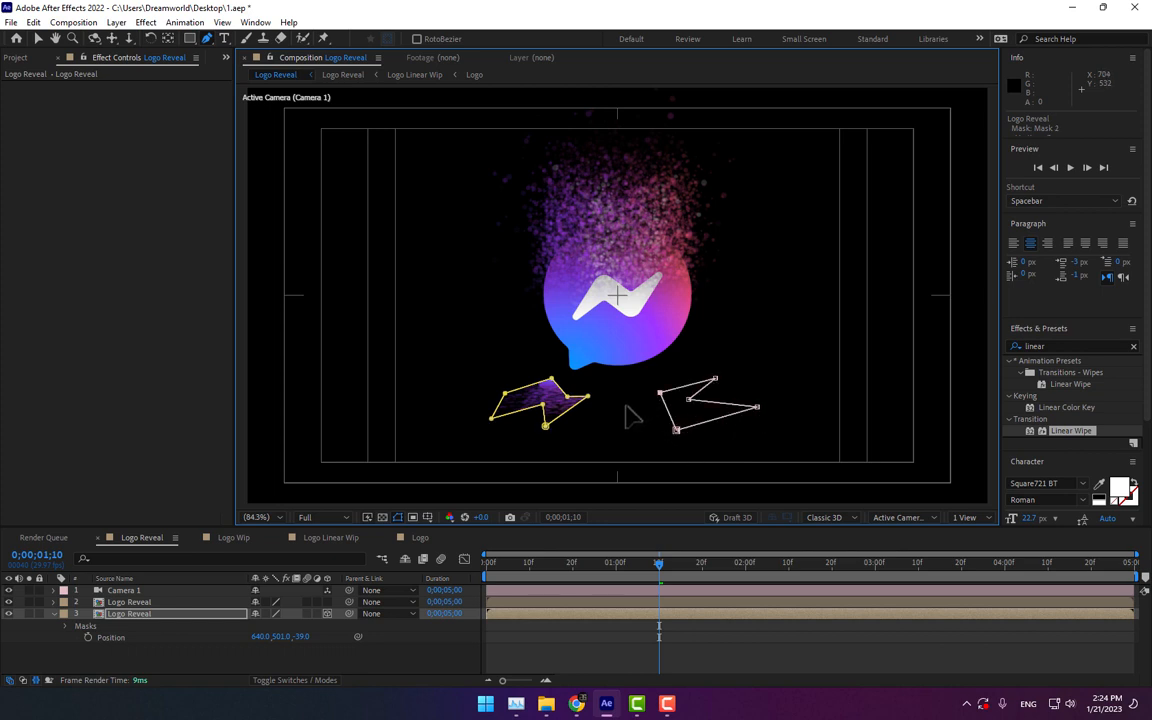
Step: Draw a third closed Pen mask in the centre of the reflection, directly below the logo
drag(609, 371, 652, 380)
click(634, 419)
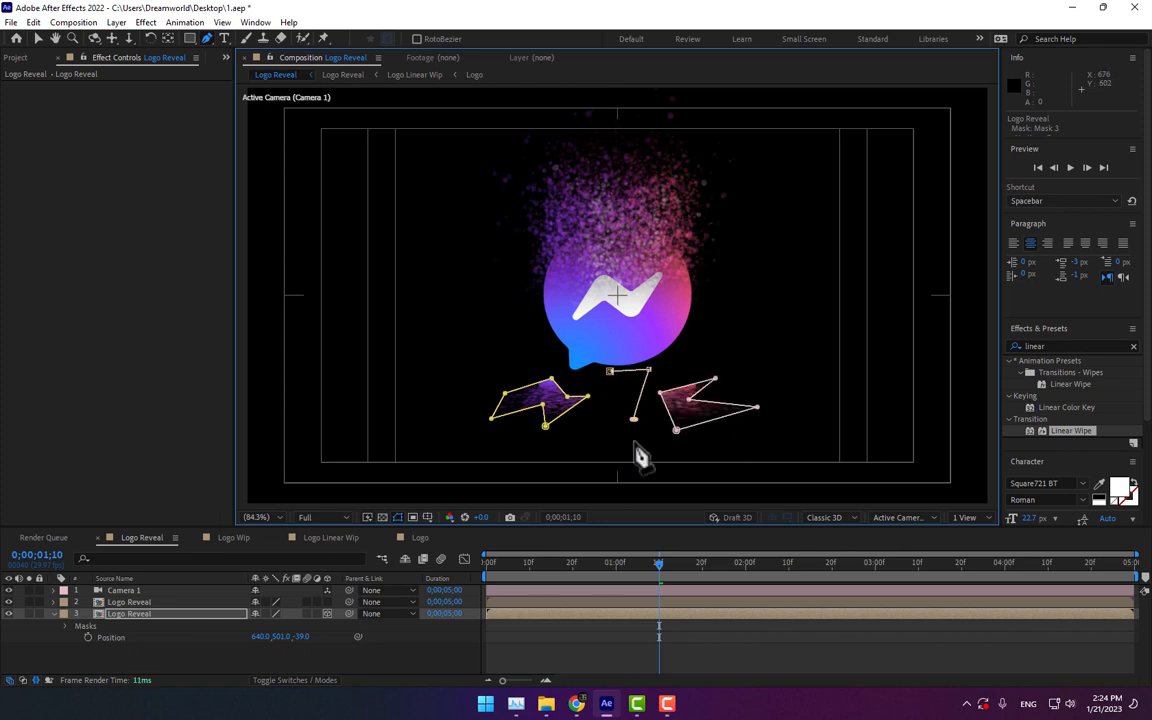
click(610, 451)
click(602, 420)
click(610, 372)
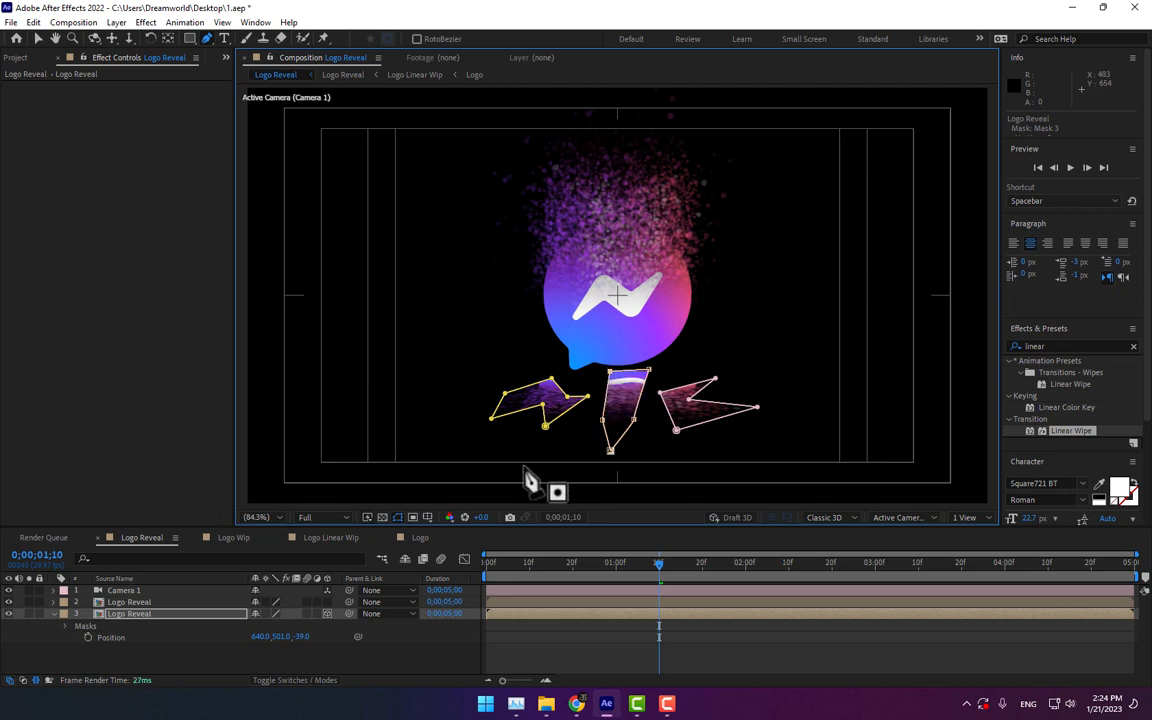
Step: Reveal the reflection layer's masks and set the feather of all three masks to 28 pixels
click(141, 616)
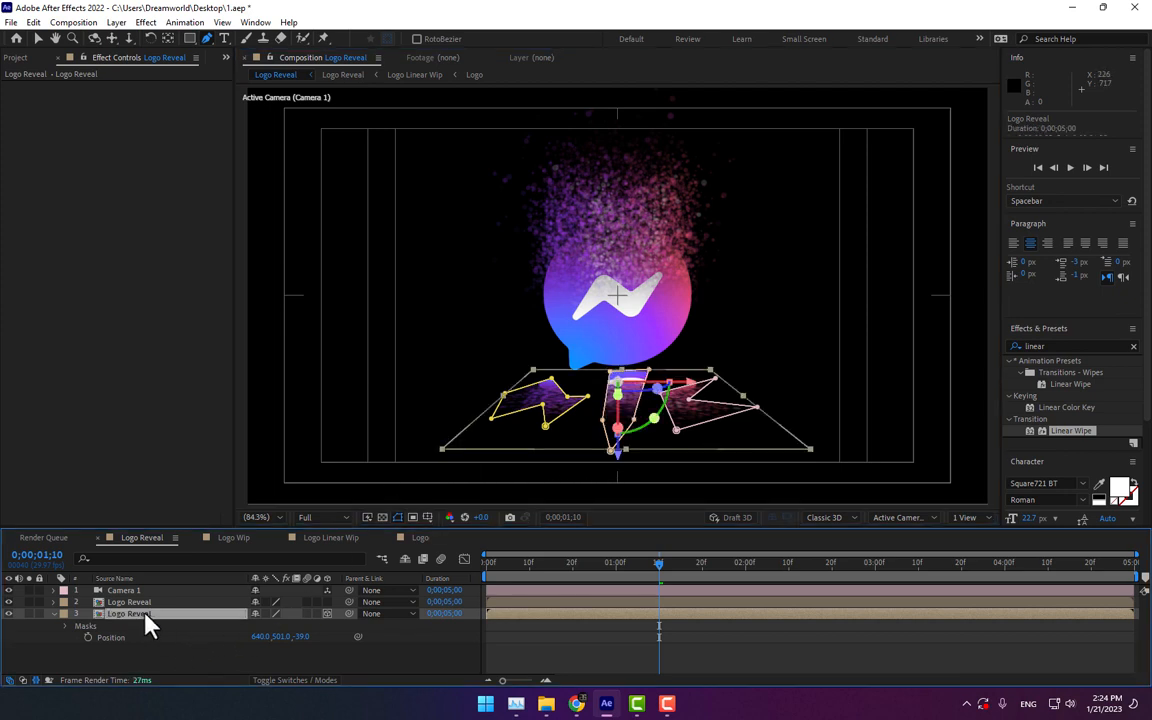
key(m)
key(m)
click(148, 628)
scroll(159, 632, down, 5)
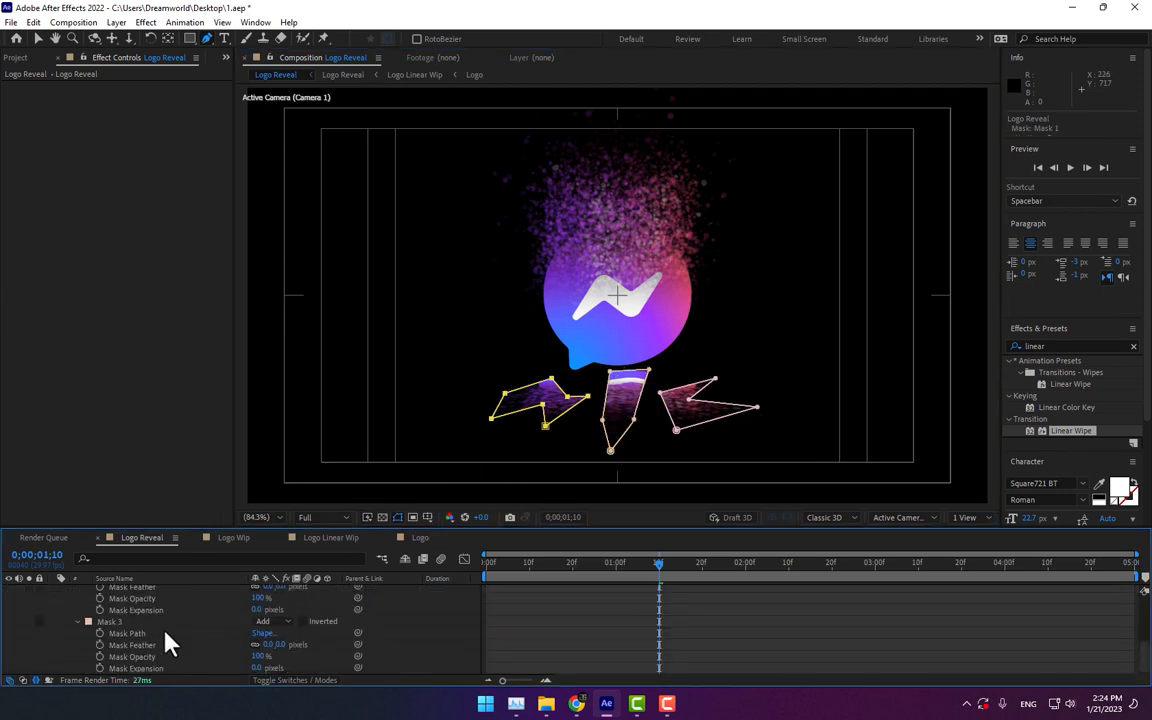
shift+click(130, 623)
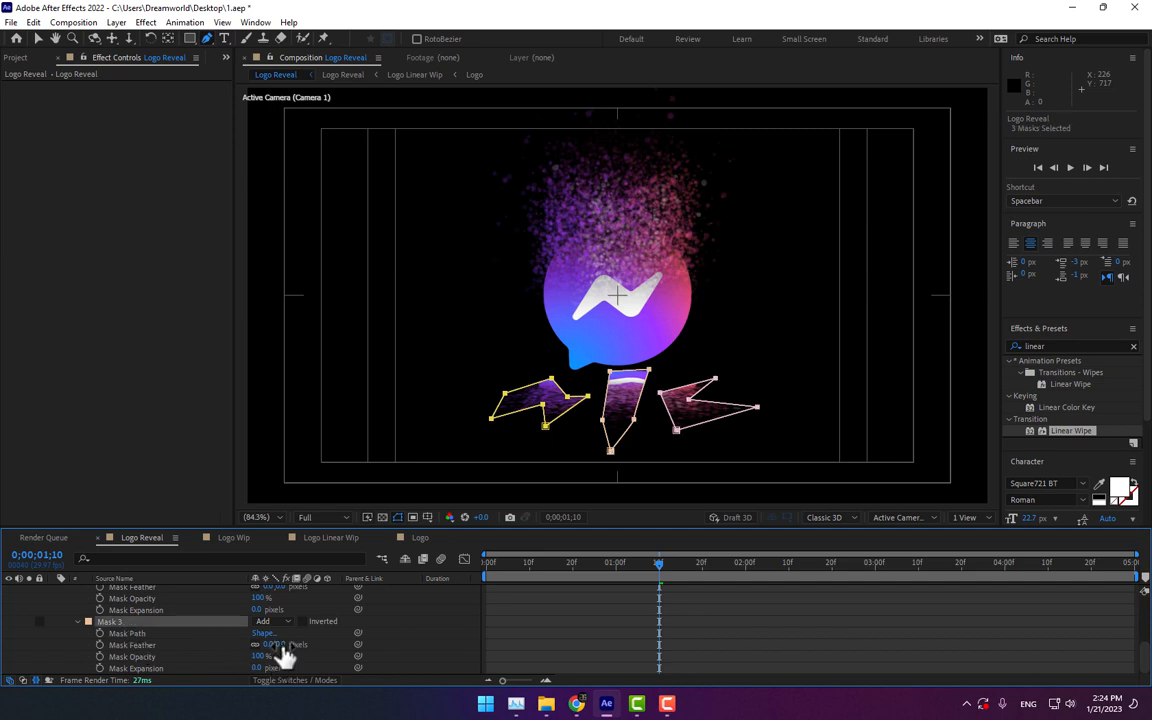
drag(283, 645, 298, 645)
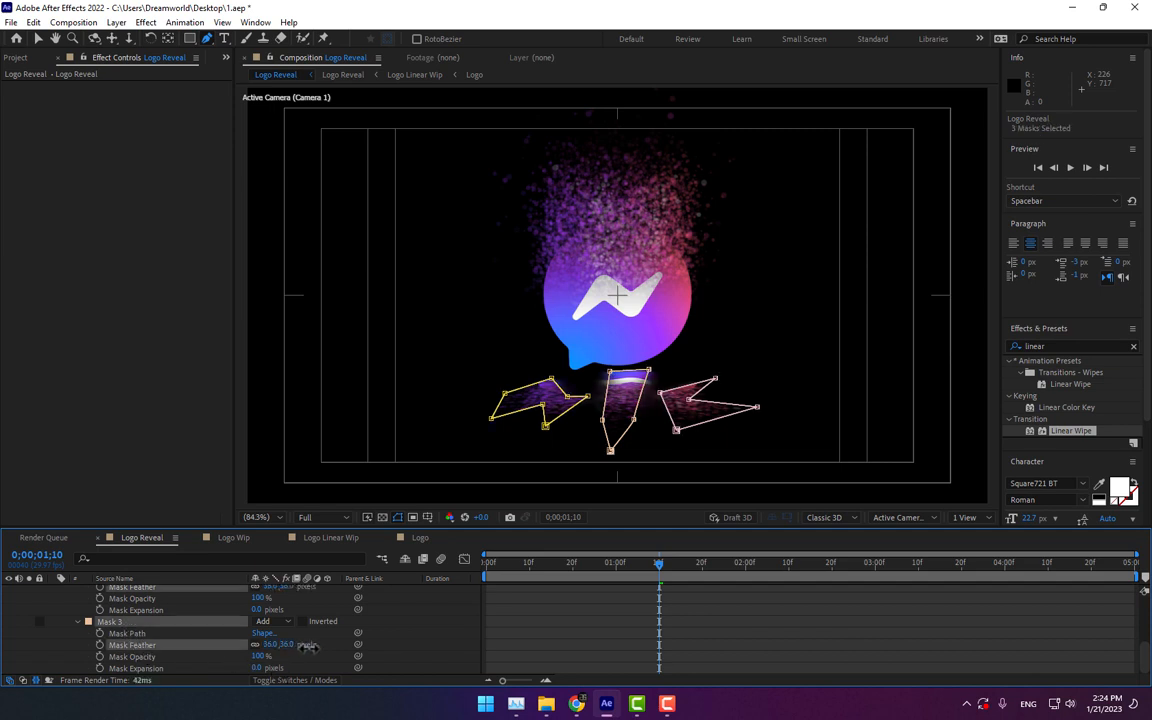
click(475, 648)
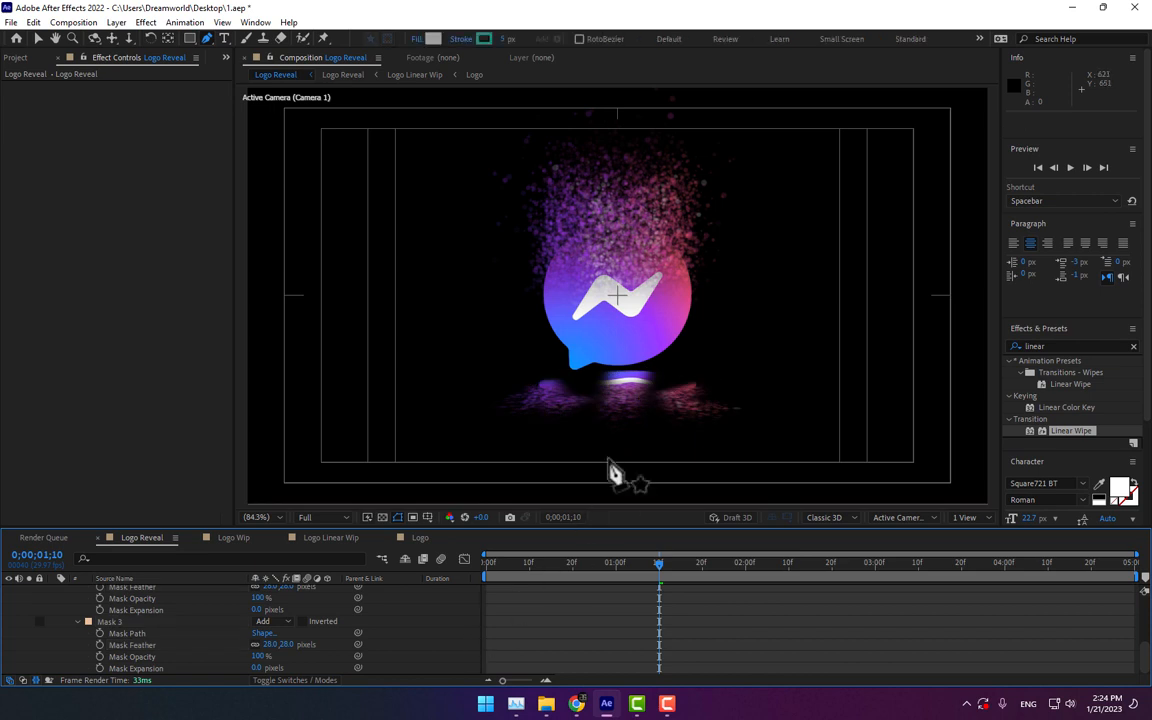
Step: Draw a small fourth triangular mask near the bottom of the frame and nudge a point of the centre mask
scroll(160, 635, up, 5)
click(135, 614)
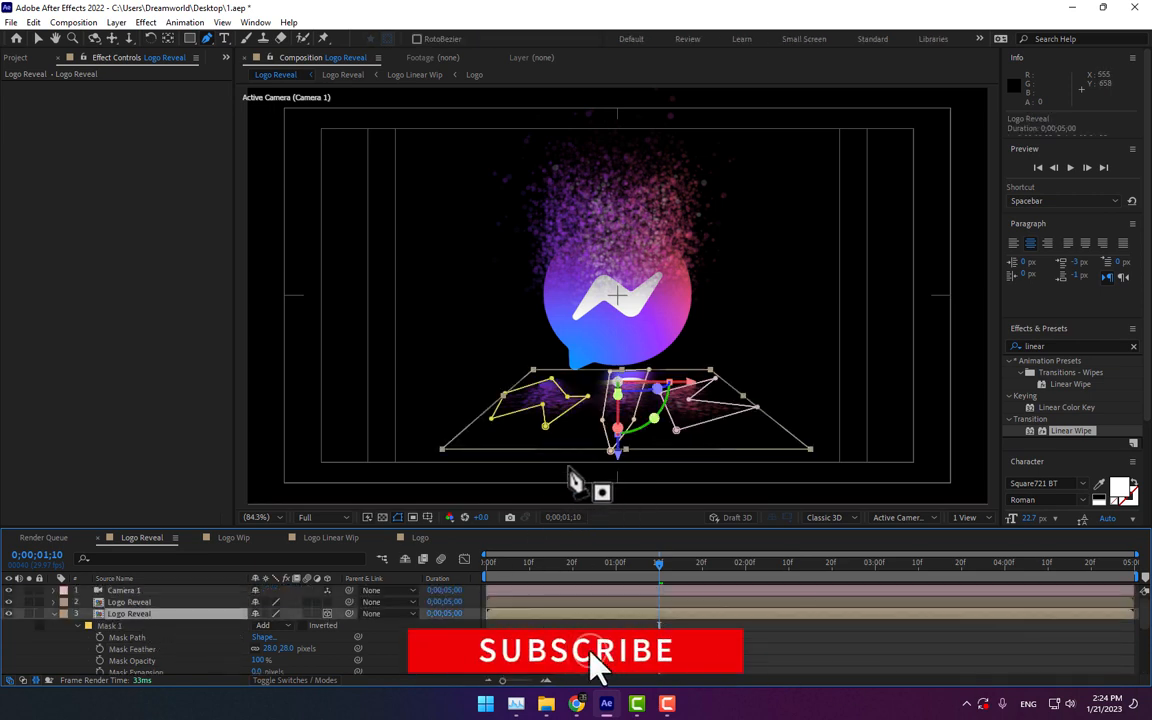
click(567, 463)
click(655, 470)
click(568, 465)
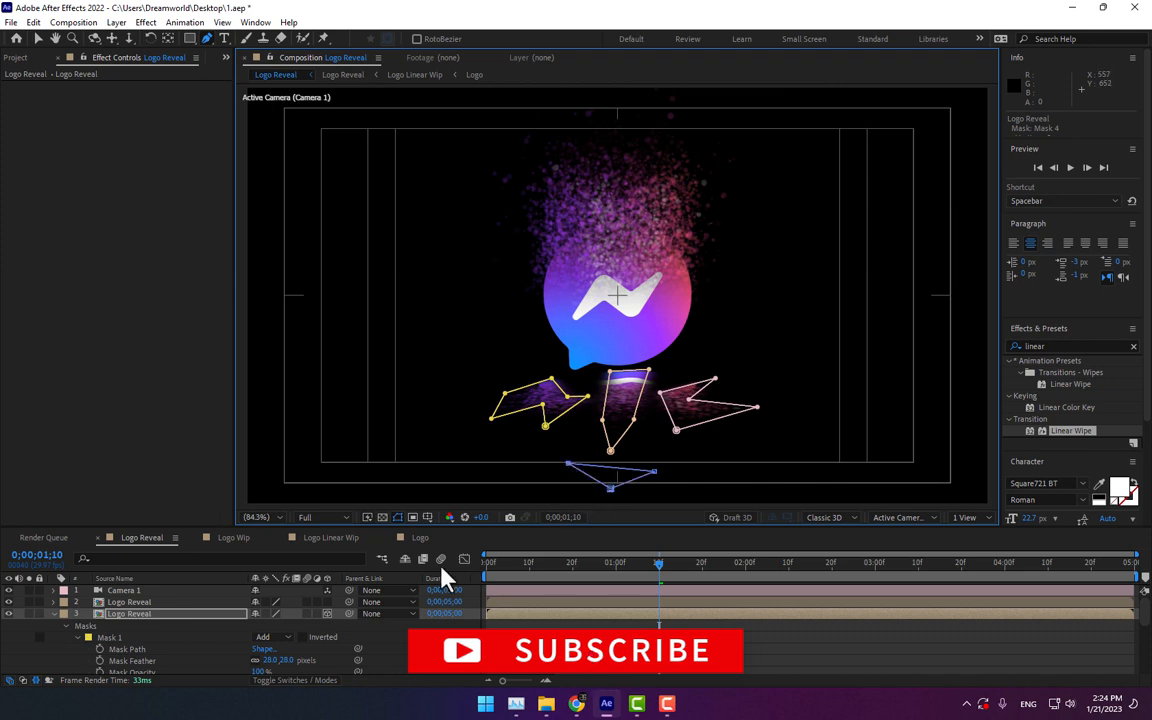
mouse_move(611, 372)
mouse_down()
mouse_move(620, 393)
mouse_move(598, 371)
mouse_up()
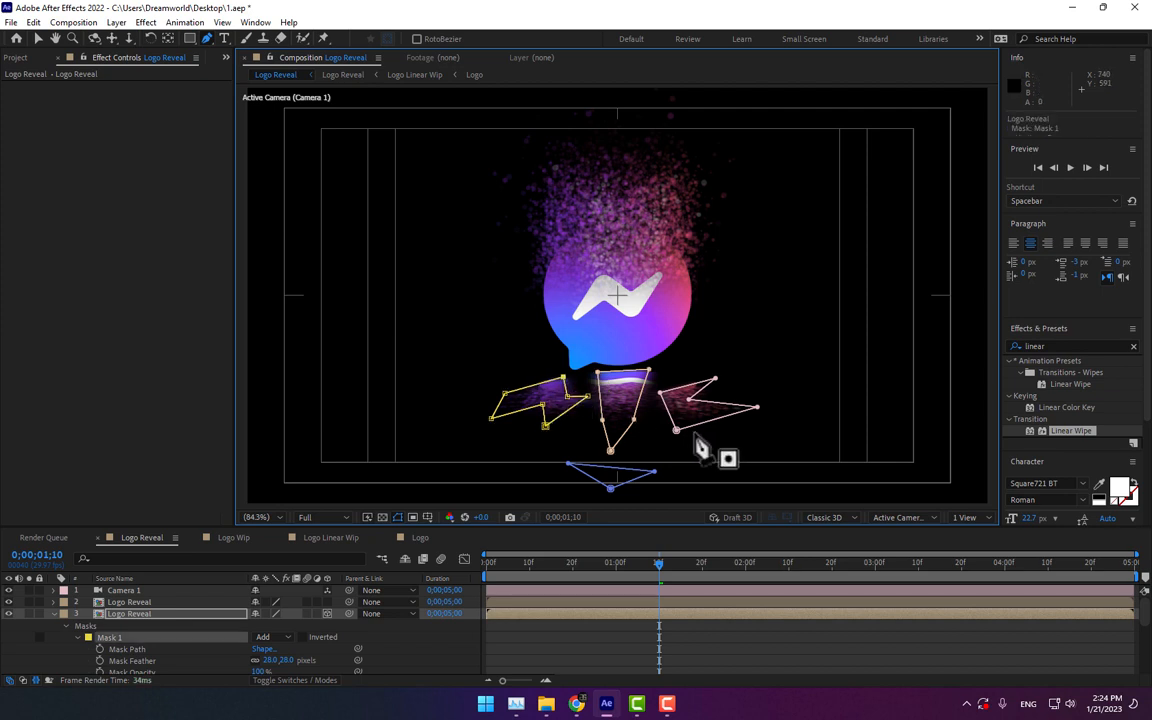
Step: Lower the reflection layer's opacity to 41%
click(348, 636)
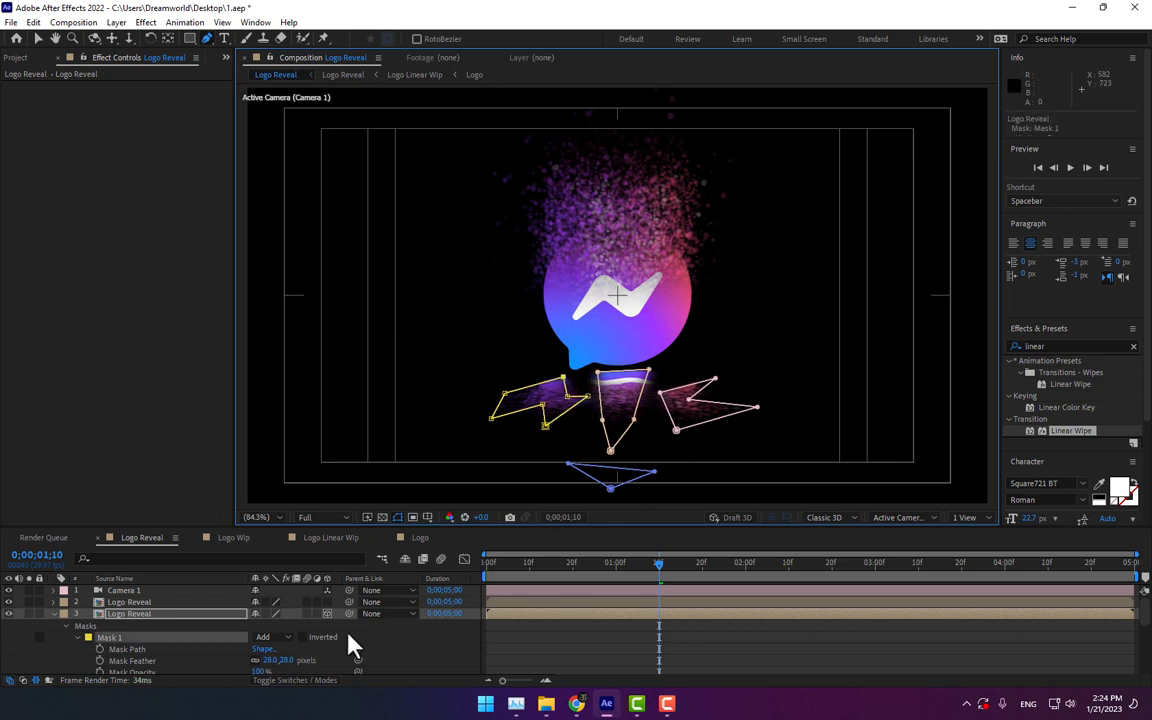
click(130, 616)
key(t)
drag(241, 625, 224, 625)
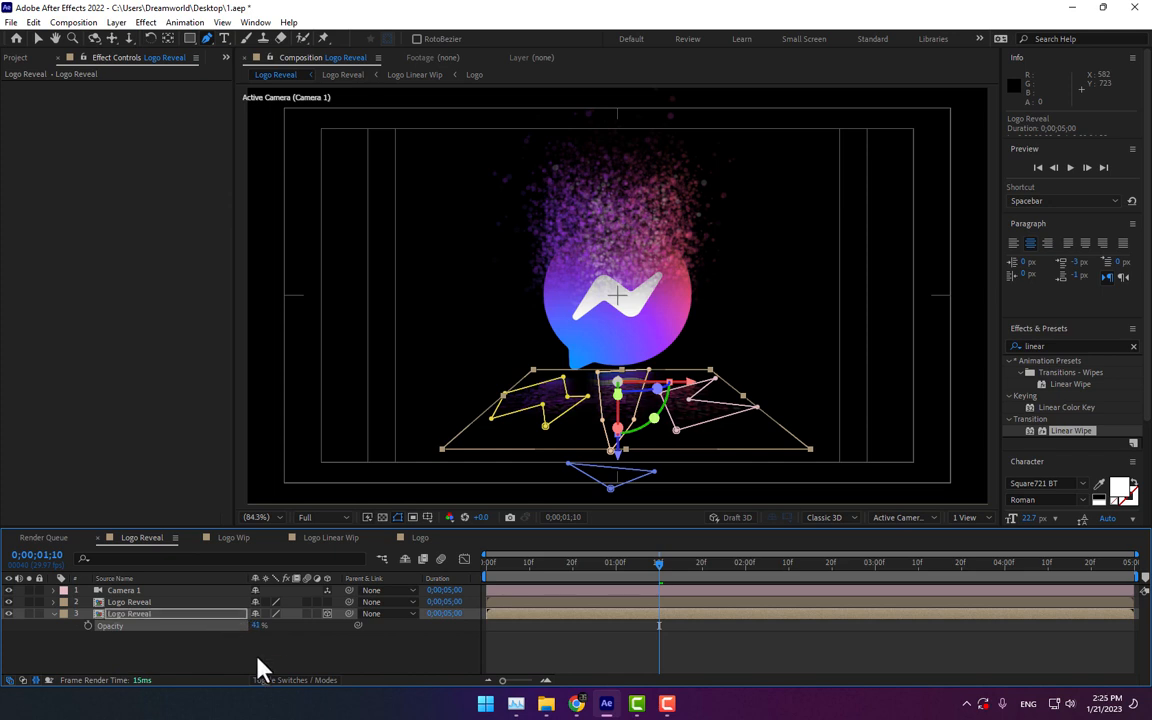
click(305, 665)
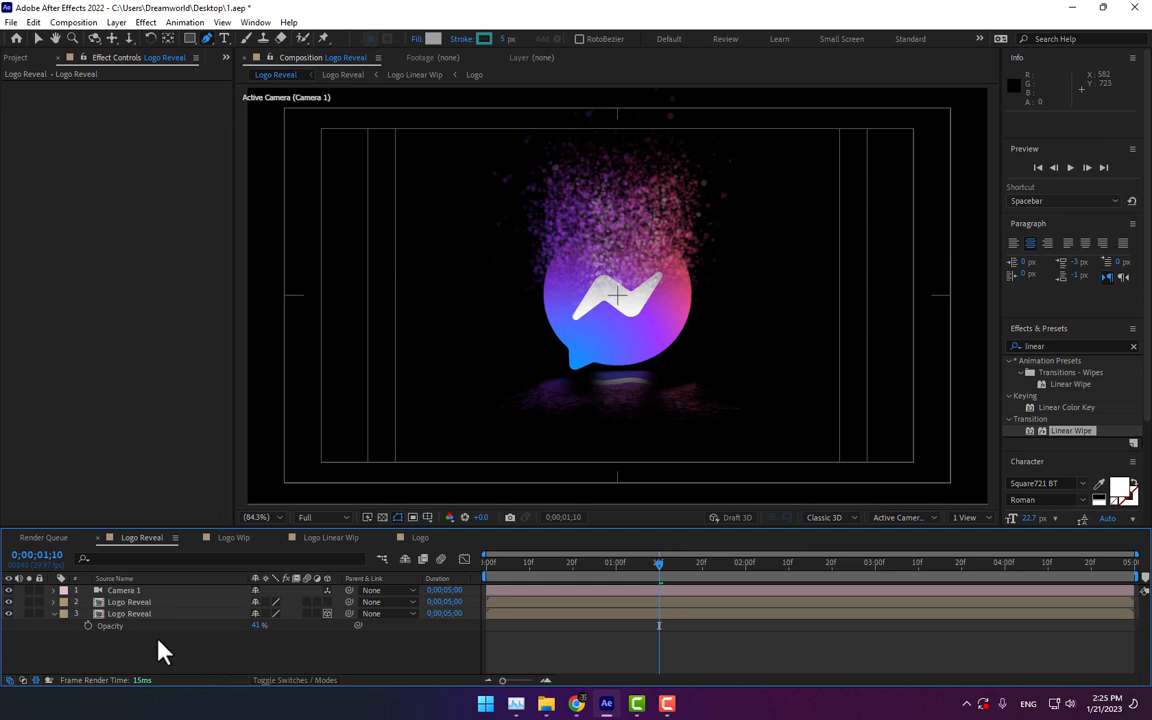
Step: Search the effects for glow and apply the Glow effect to the upper Logo Reveal layer
click(132, 614)
click(130, 603)
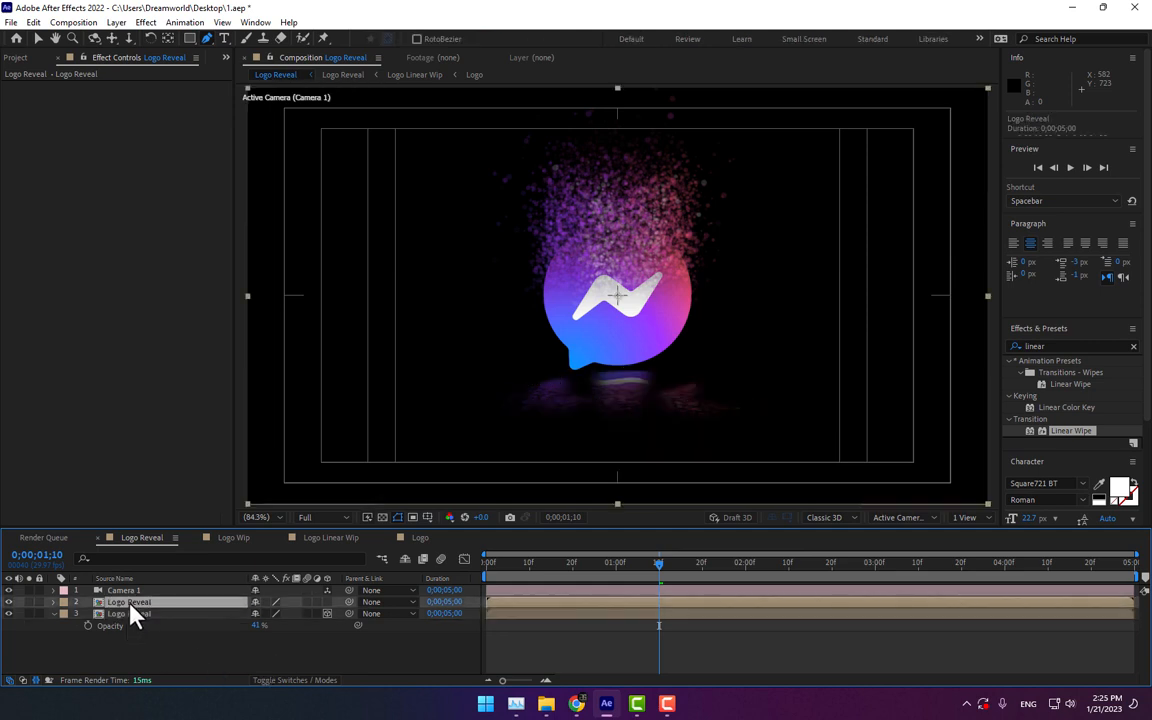
click(1035, 345)
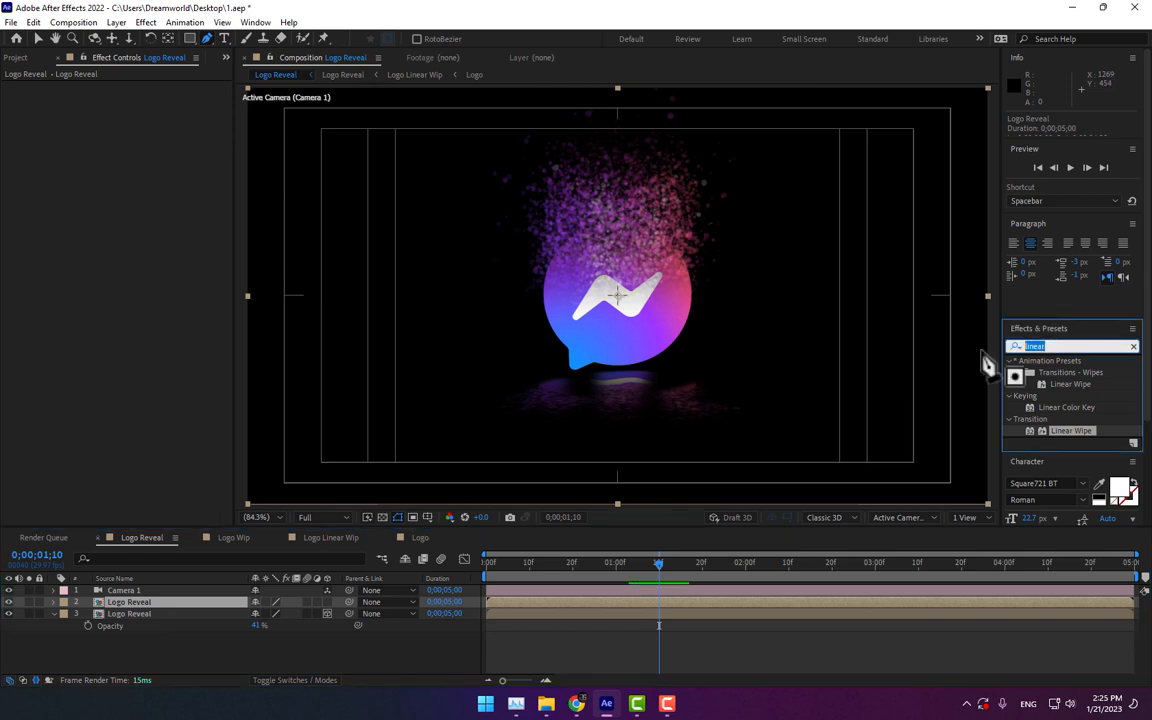
text(glw)
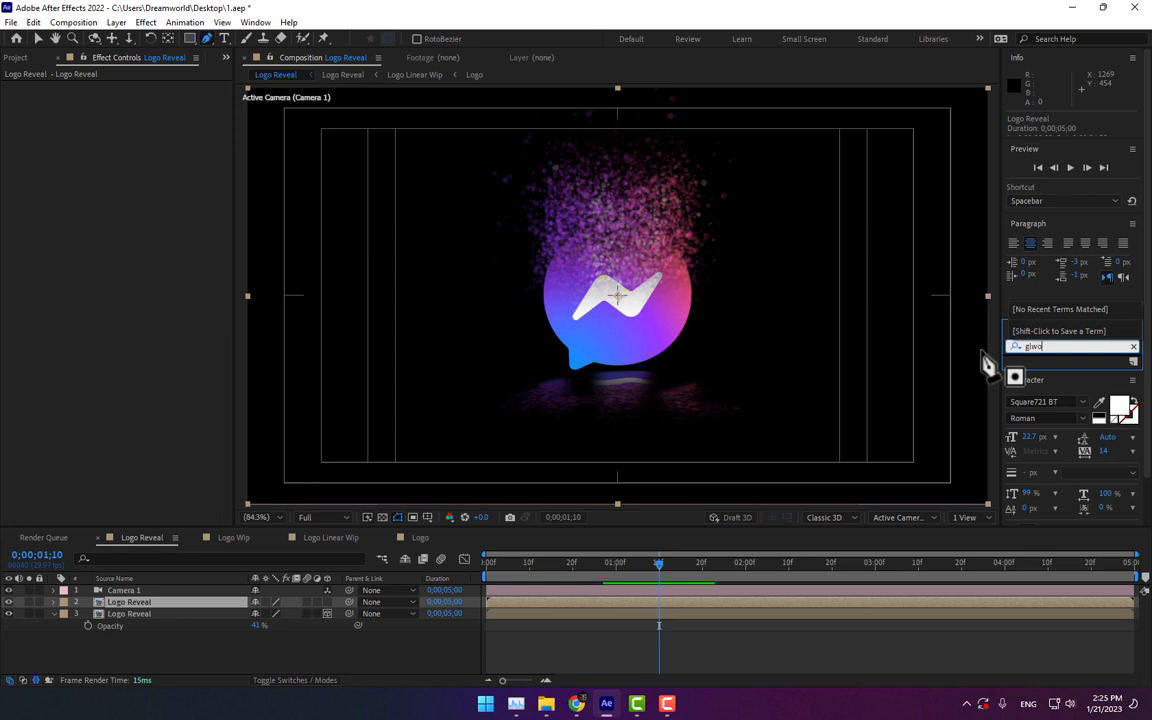
key(BackSpace)
text(ow)
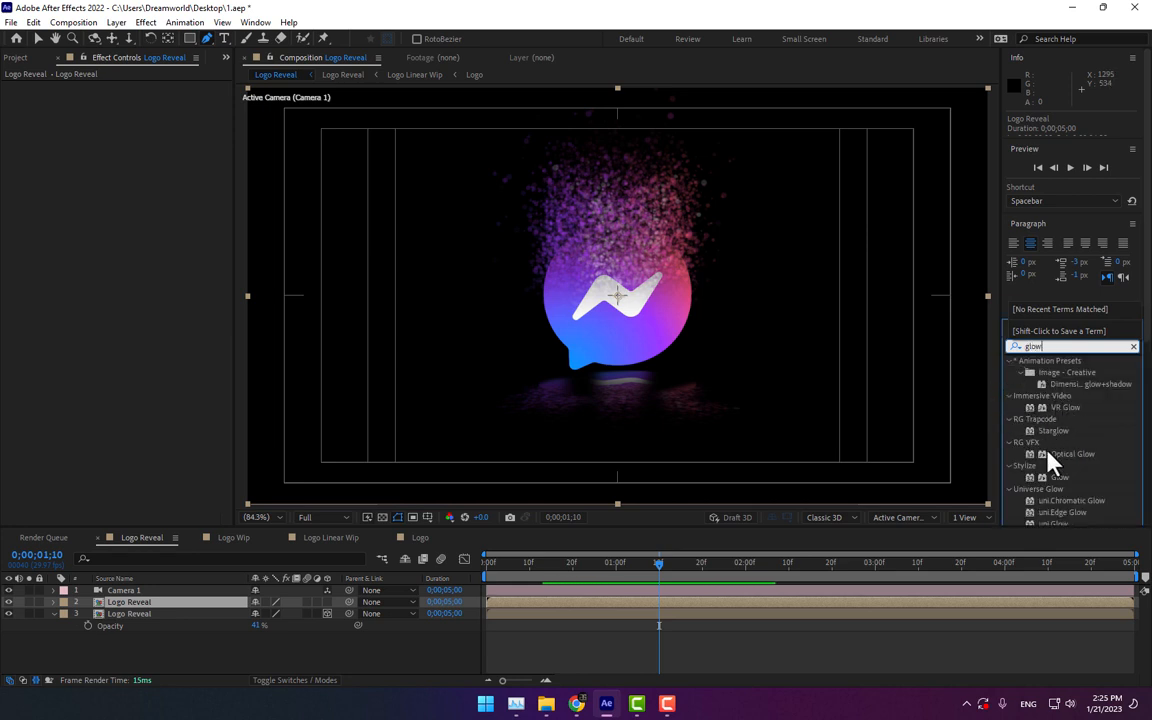
double_click(1057, 477)
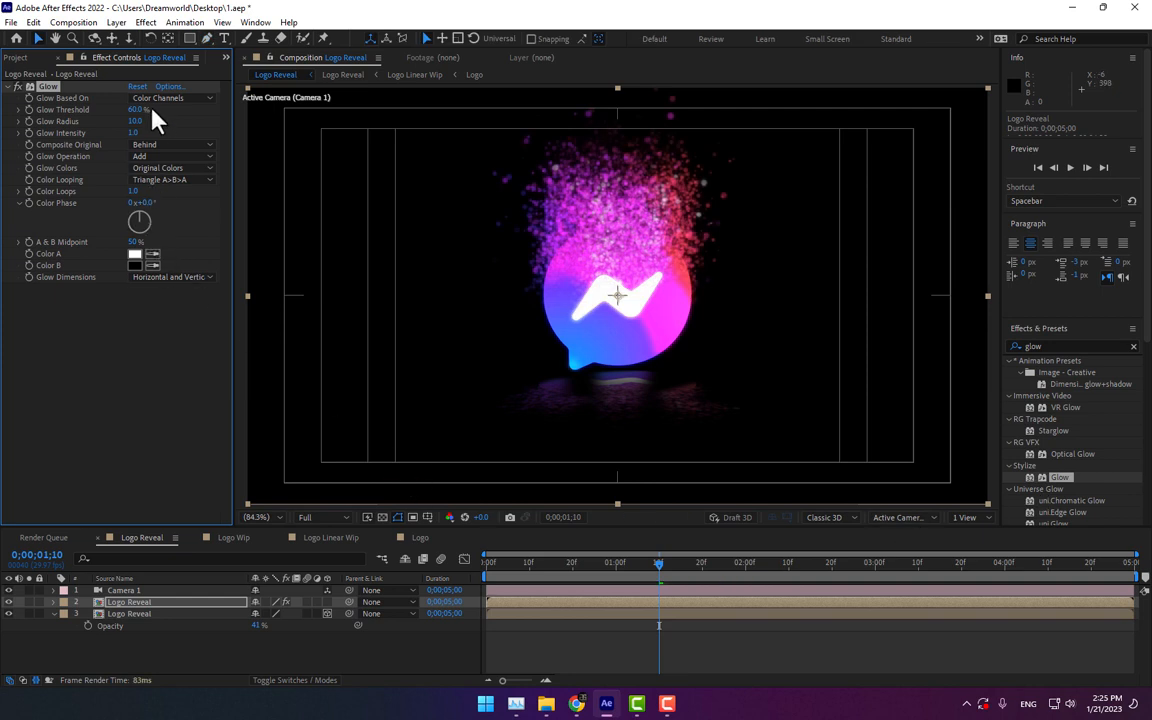
Step: Set the Glow Radius to 49 and the Glow Threshold to 91.8%
mouse_move(152, 111)
mouse_down()
mouse_move(142, 120)
mouse_move(160, 119)
mouse_up()
click(169, 105)
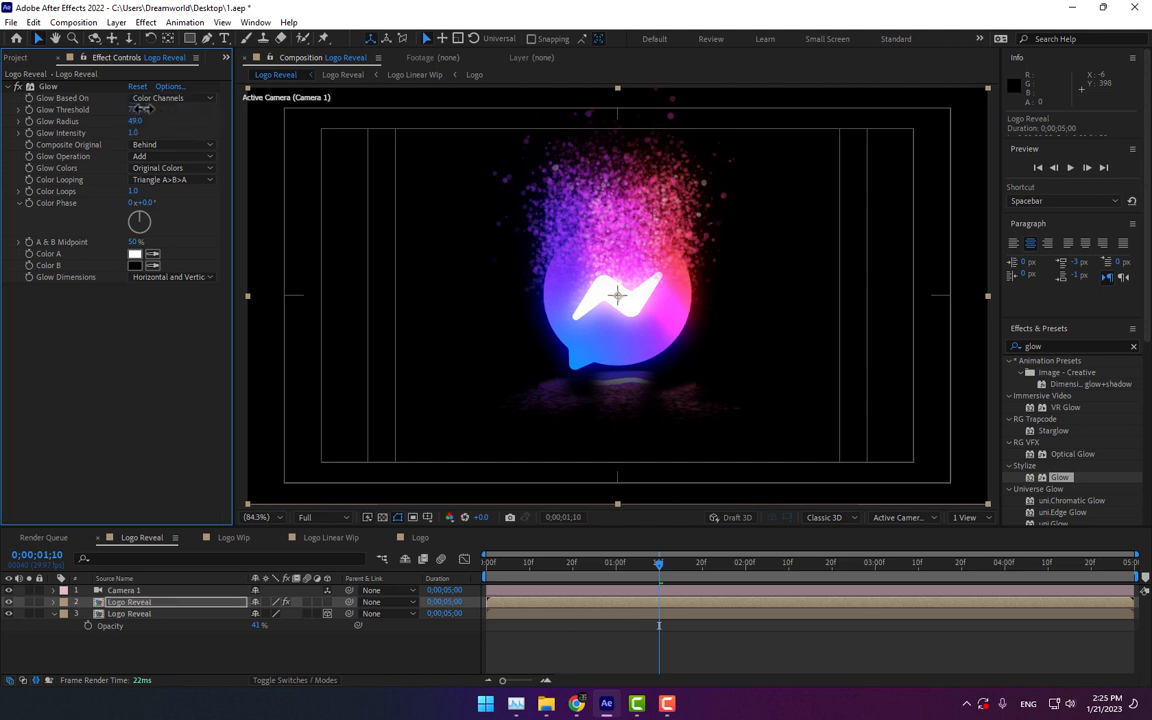
drag(141, 109, 165, 110)
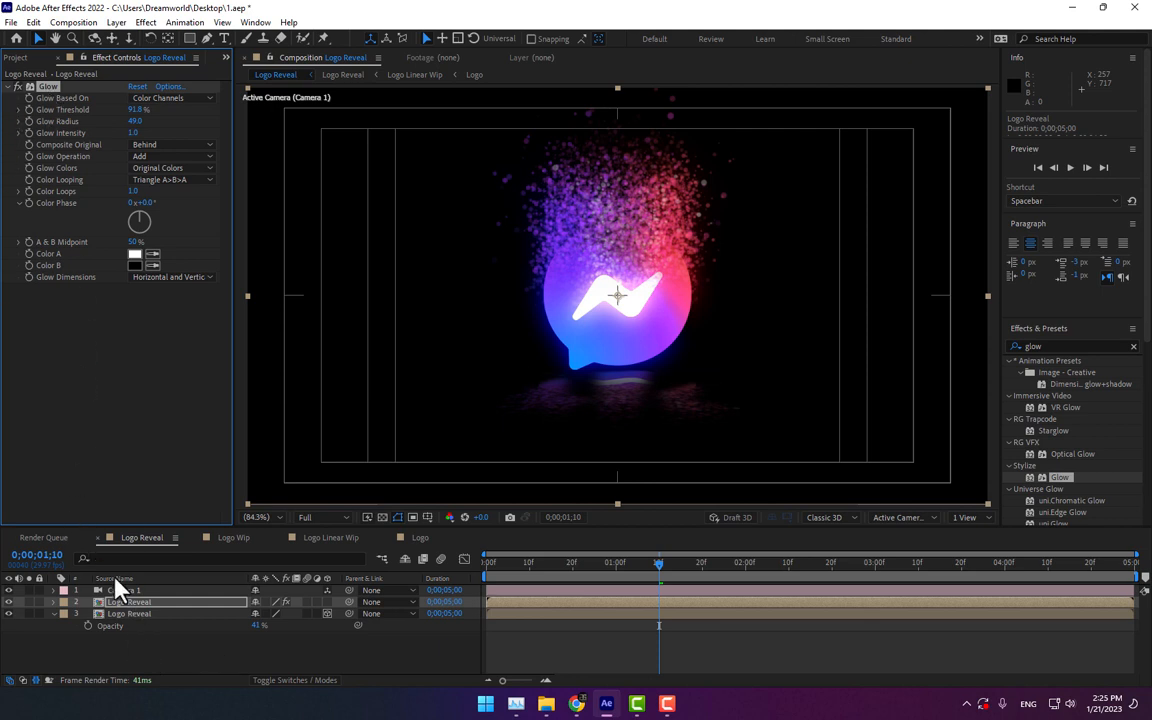
Step: Reshape the reflection masks by moving several of their vertices
click(130, 613)
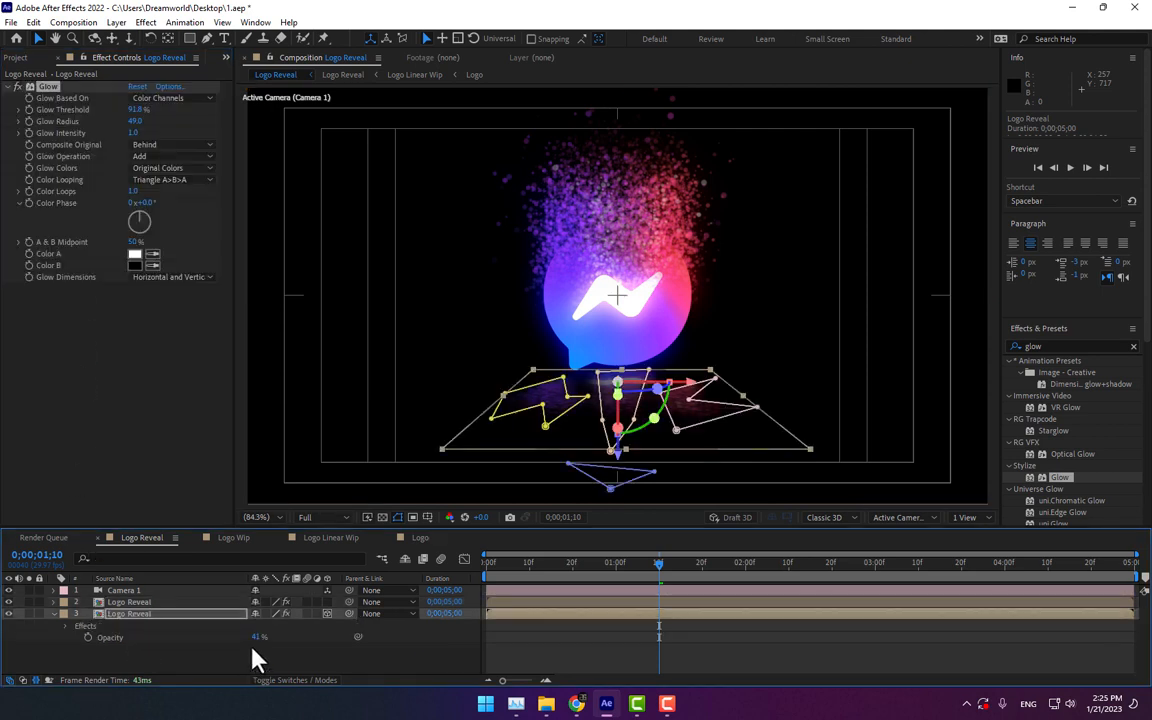
click(180, 662)
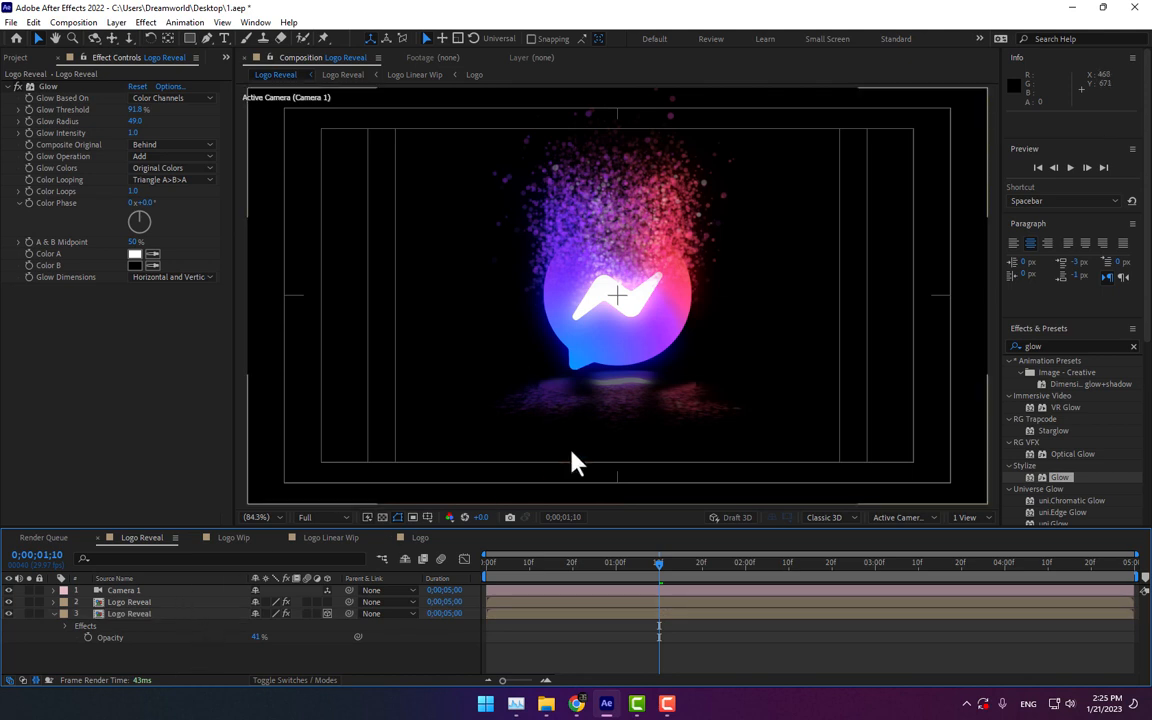
click(134, 615)
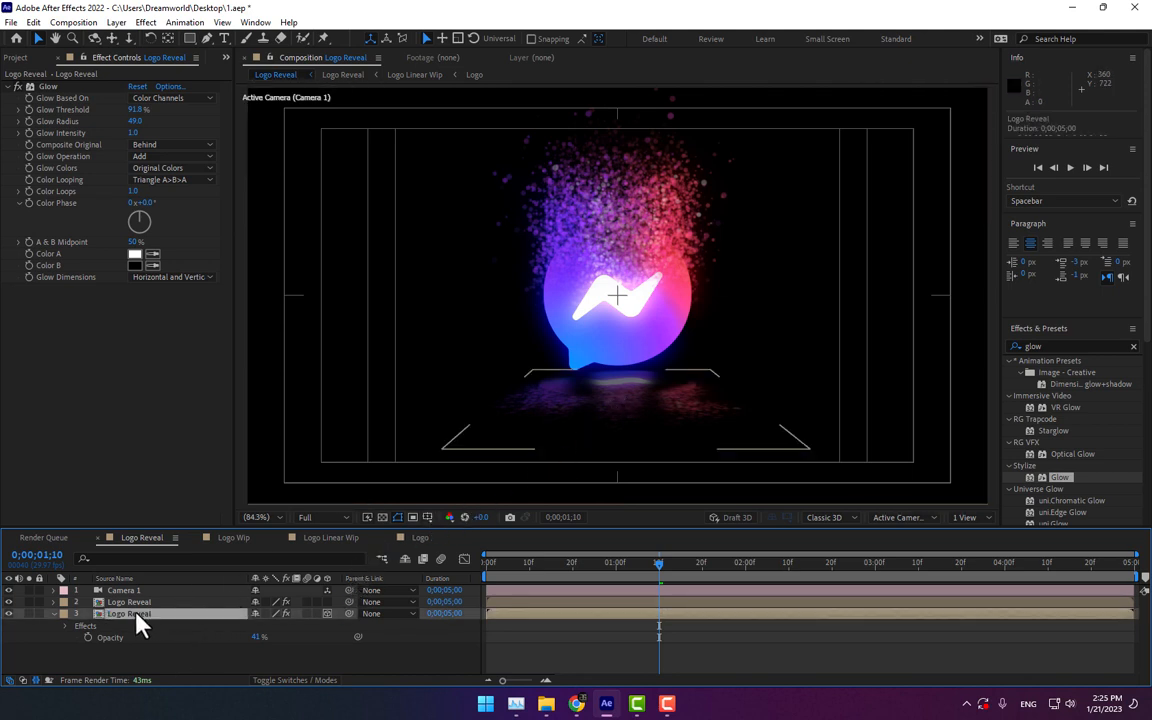
drag(598, 372, 619, 396)
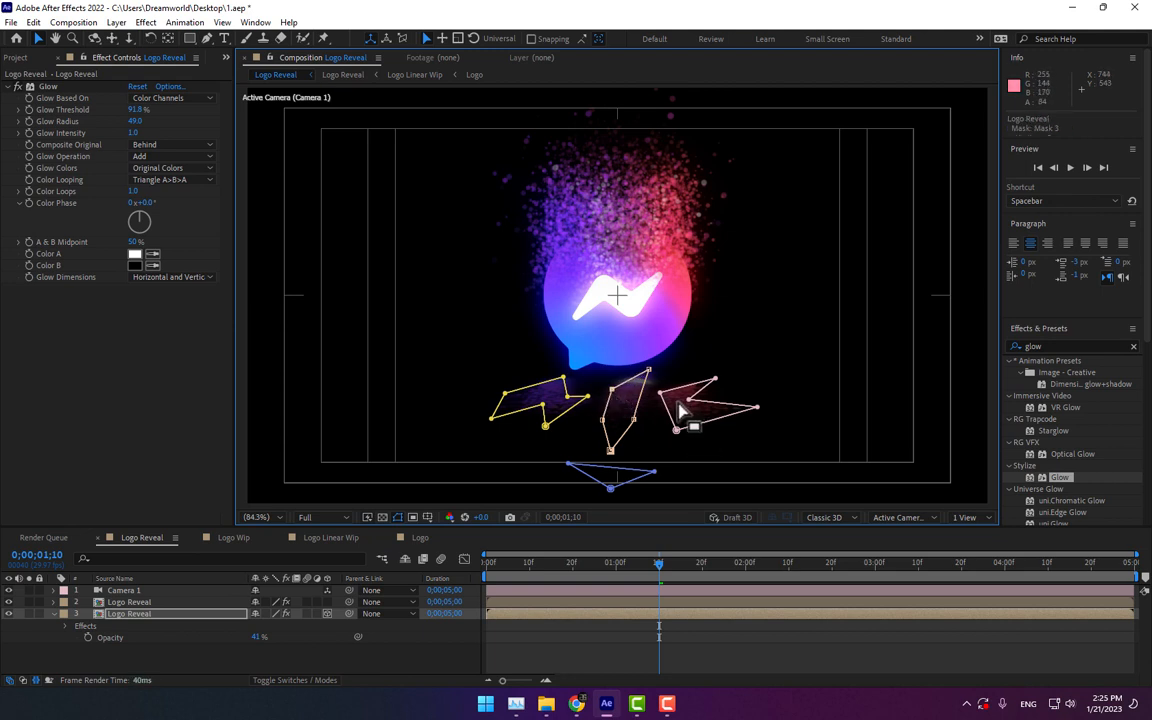
mouse_move(689, 400)
mouse_down()
mouse_move(689, 413)
mouse_move(666, 400)
mouse_up()
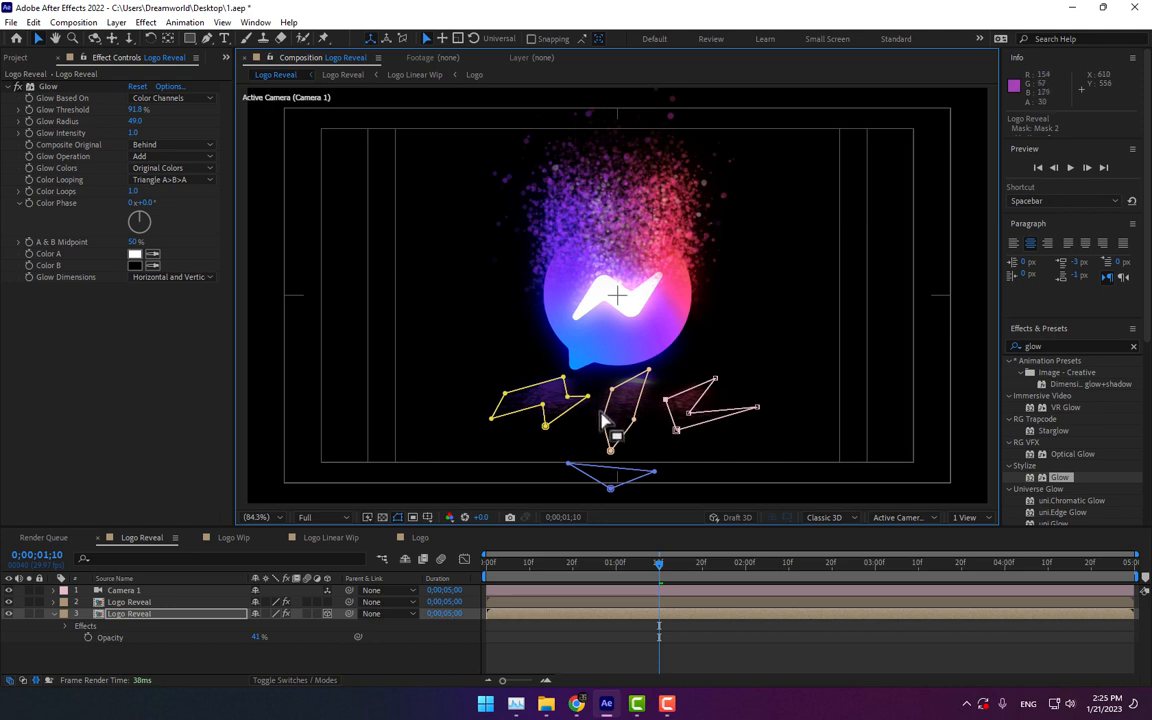
drag(601, 419, 509, 449)
drag(564, 377, 578, 369)
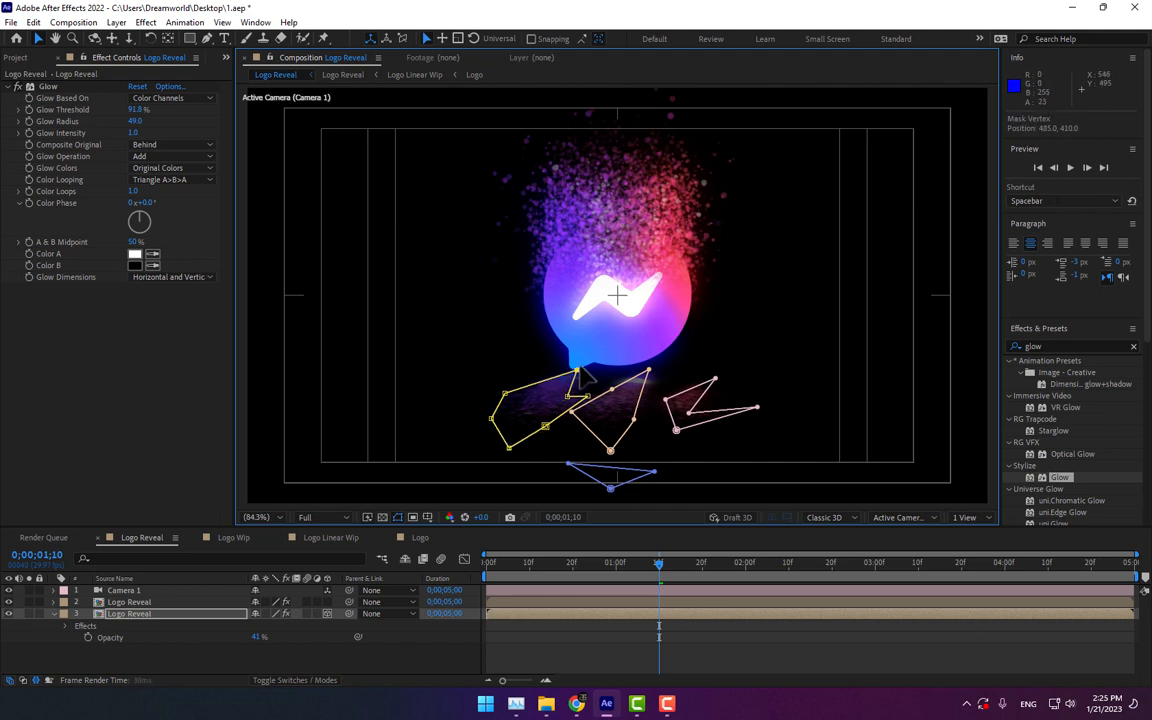
click(455, 640)
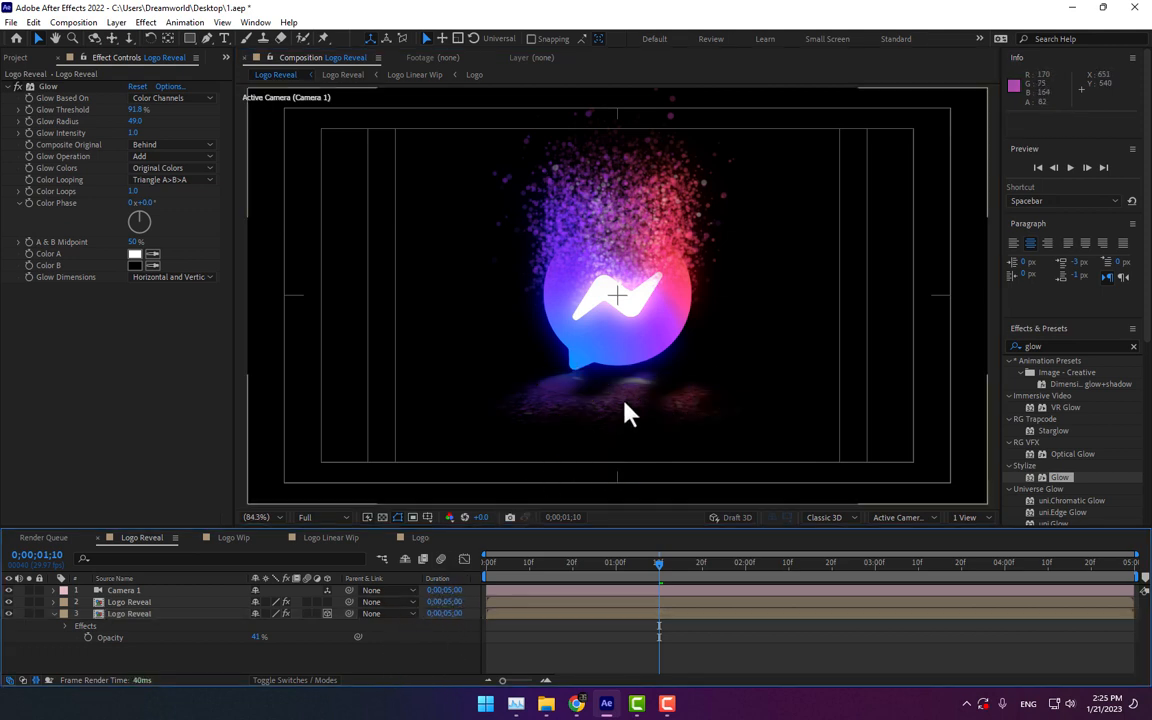
Step: Select all masks on the reflection layer and delete them
click(135, 614)
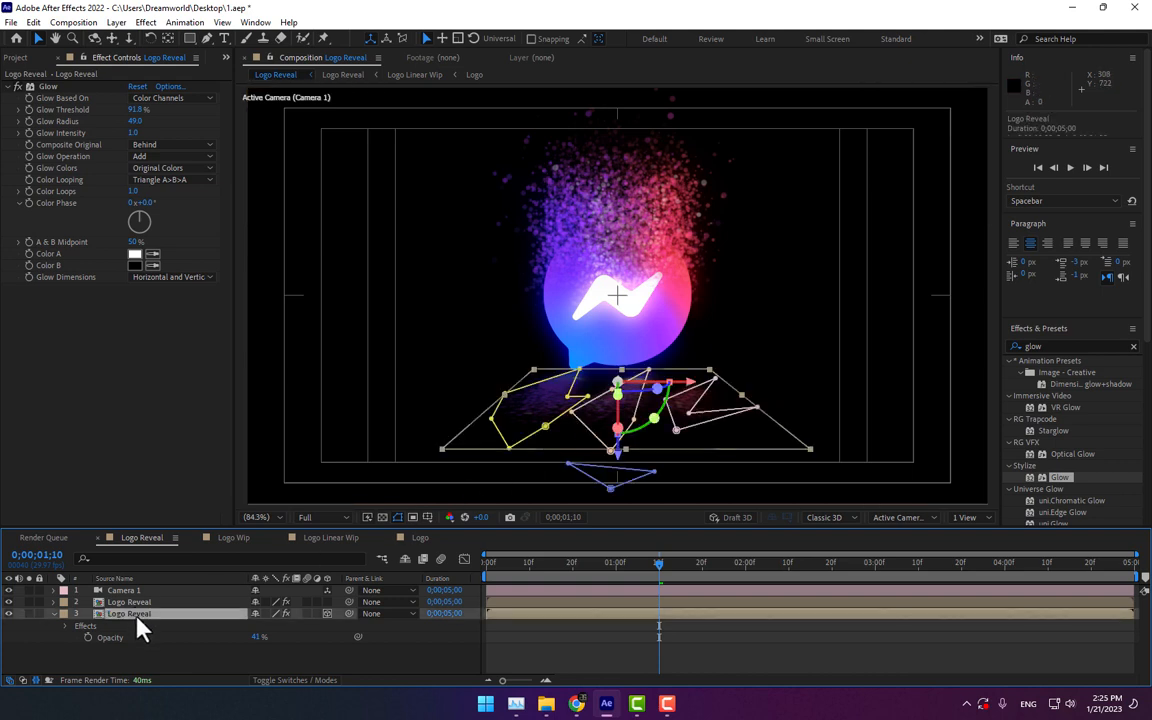
key(m)
click(117, 626)
scroll(118, 645, down, 2)
shift+click(120, 661)
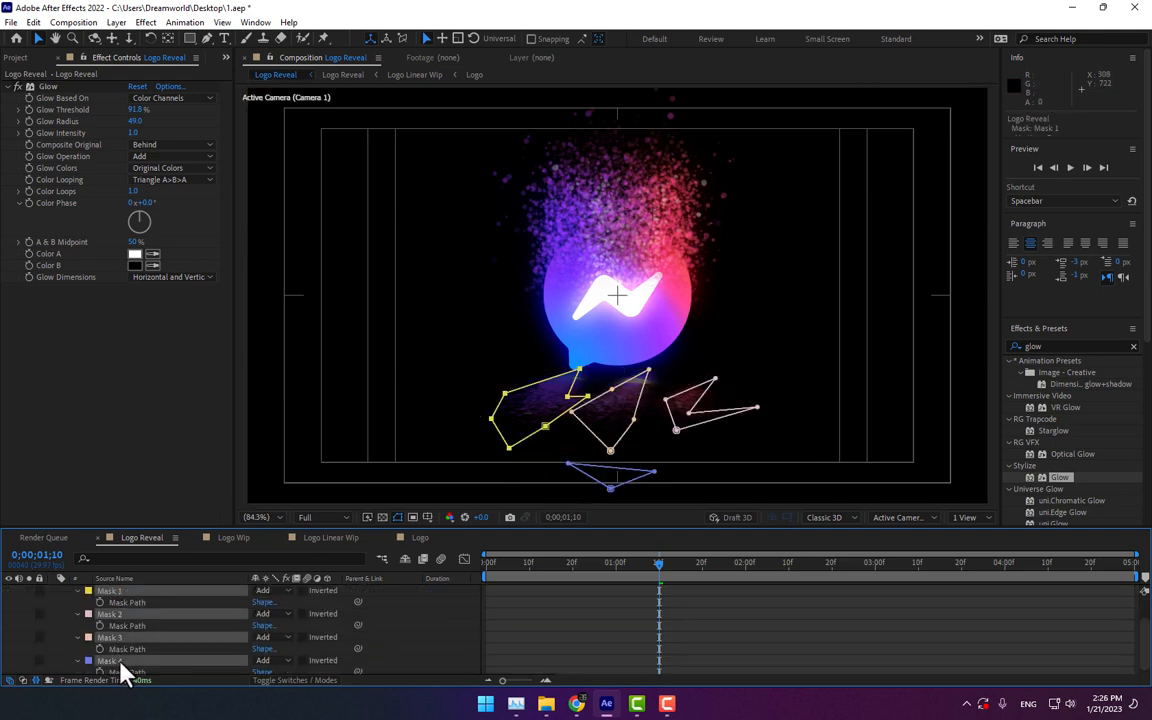
key(Delete)
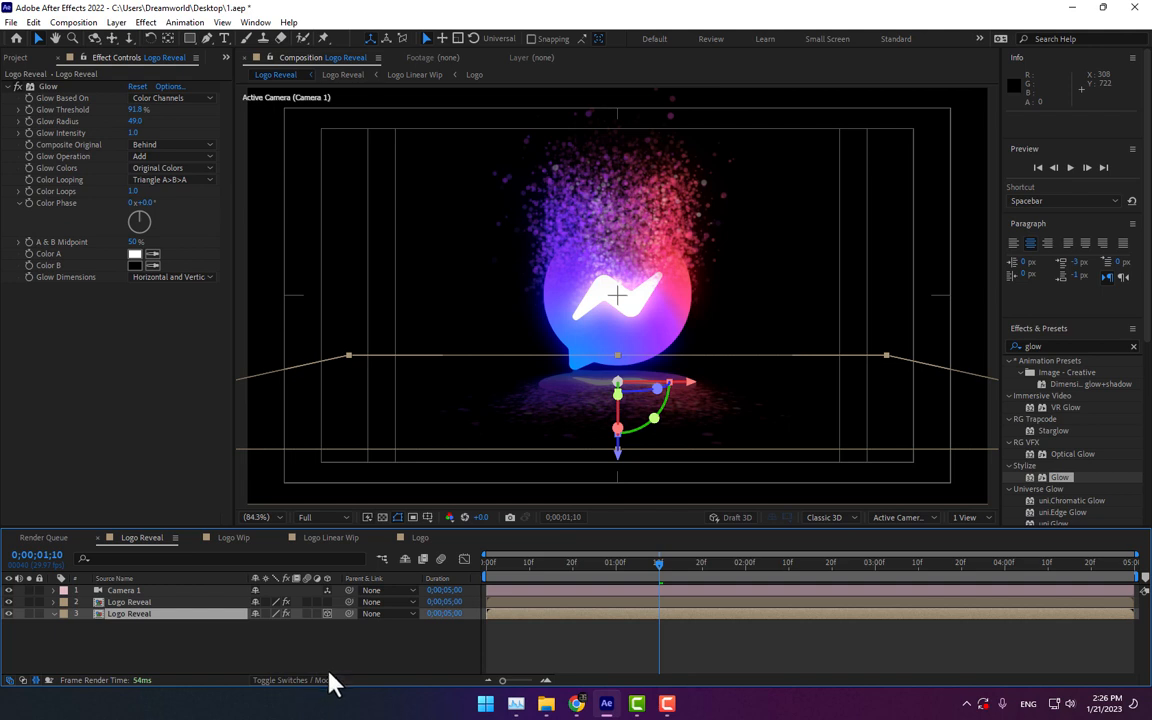
Step: Apply Linear Wipe to the reflection layer, adjust its completion, and set Wipe Angle to 180° and Feather to 973
click(300, 655)
click(159, 616)
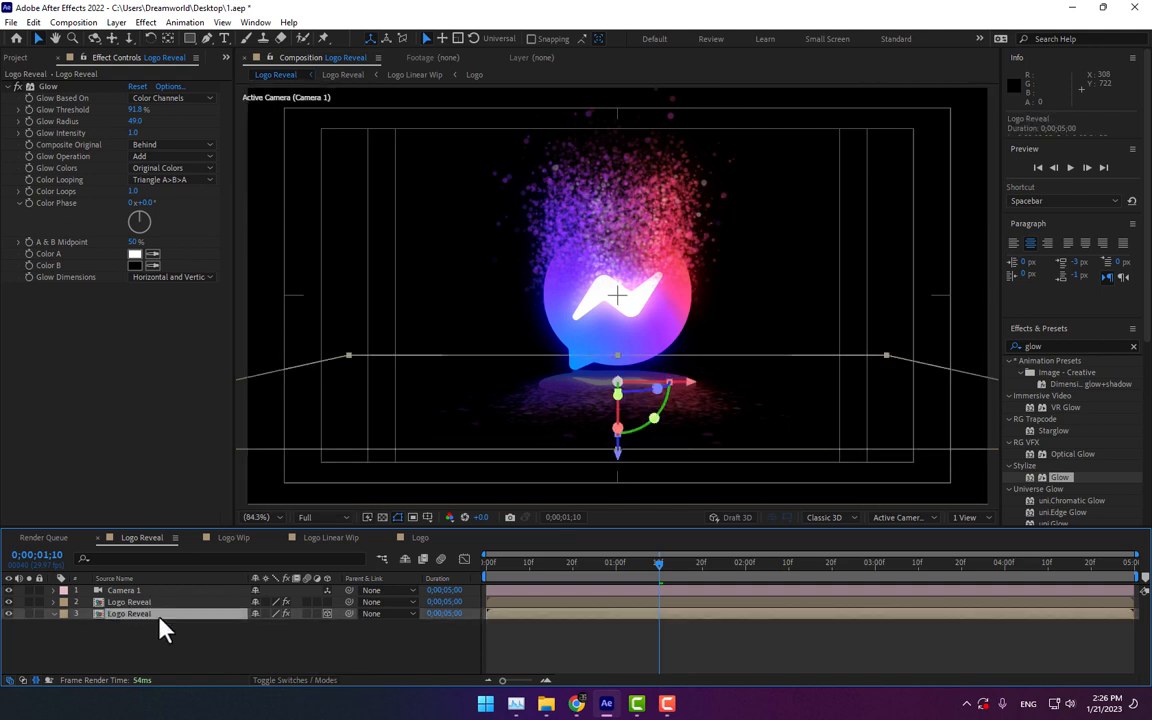
click(1022, 348)
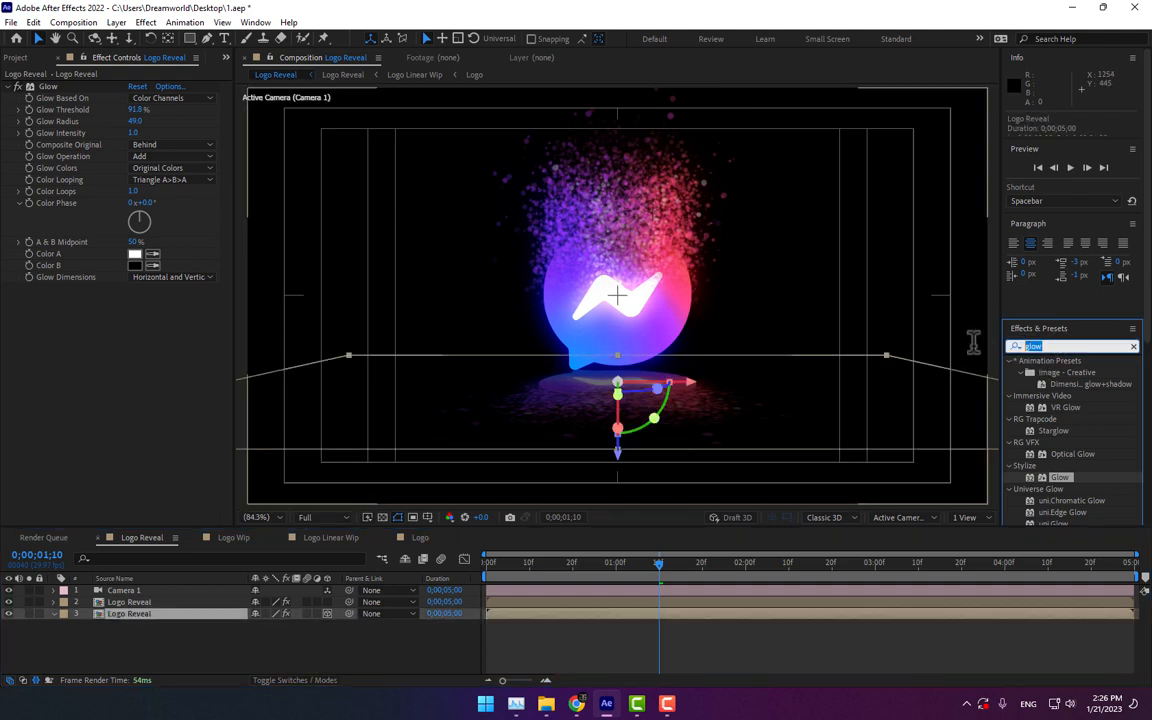
text(linear)
drag(1071, 430, 180, 613)
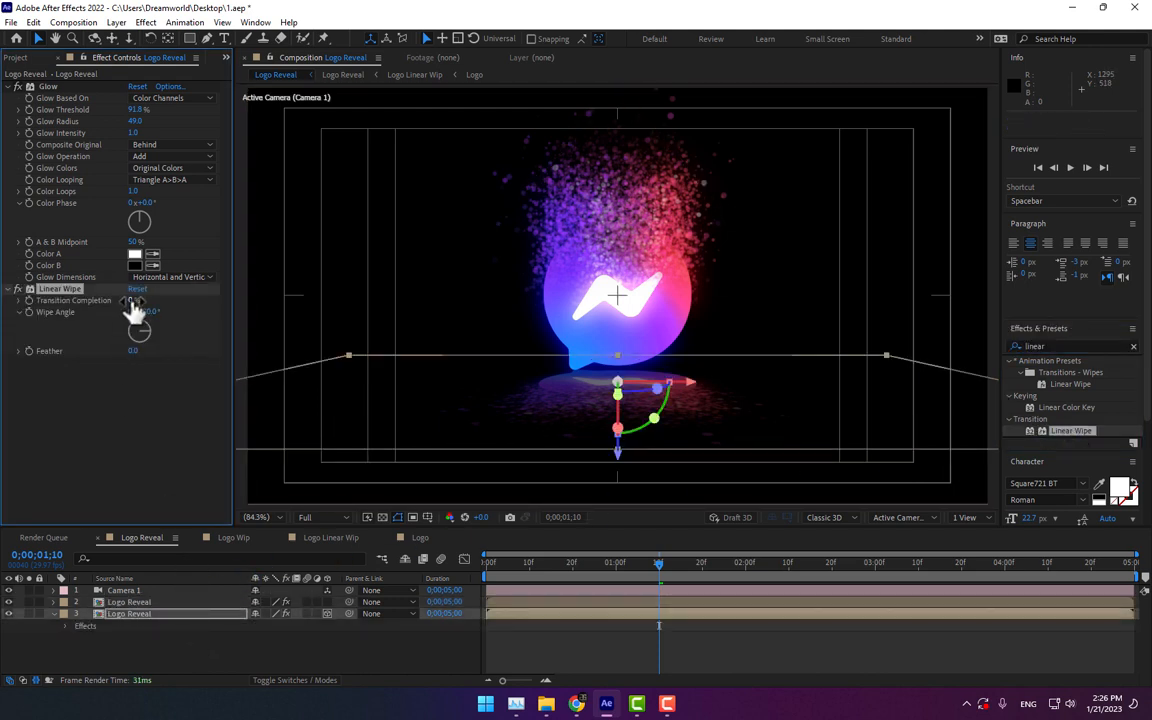
drag(133, 308, 154, 320)
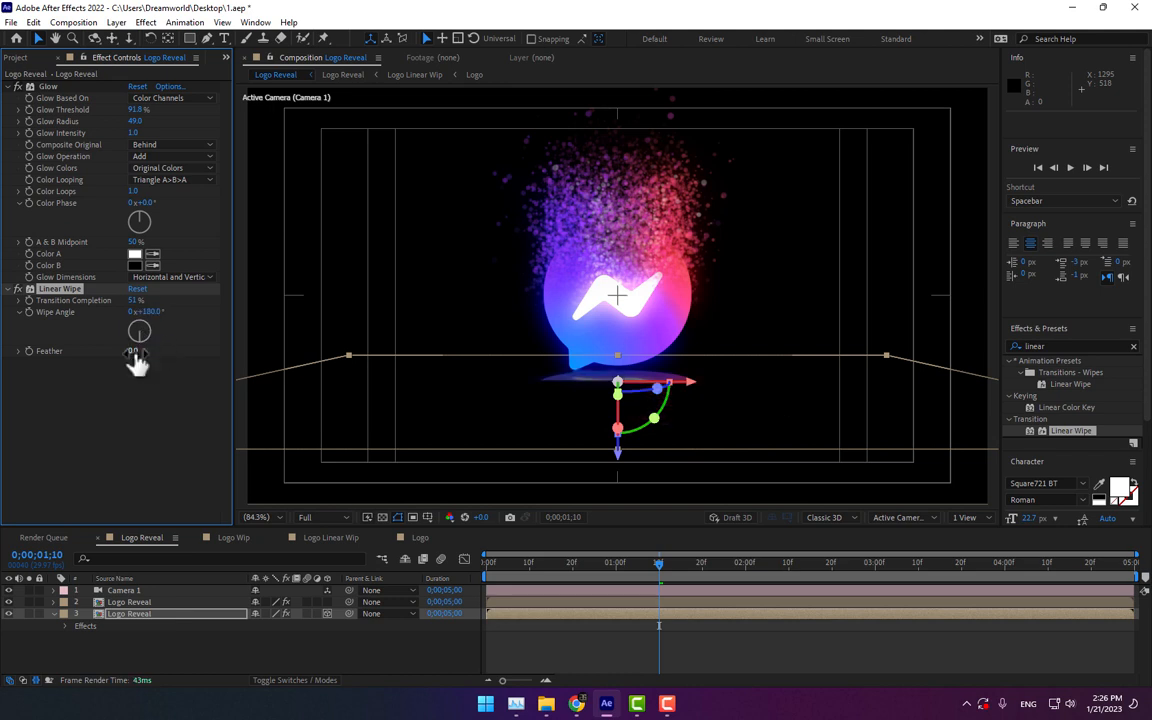
drag(134, 351, 427, 325)
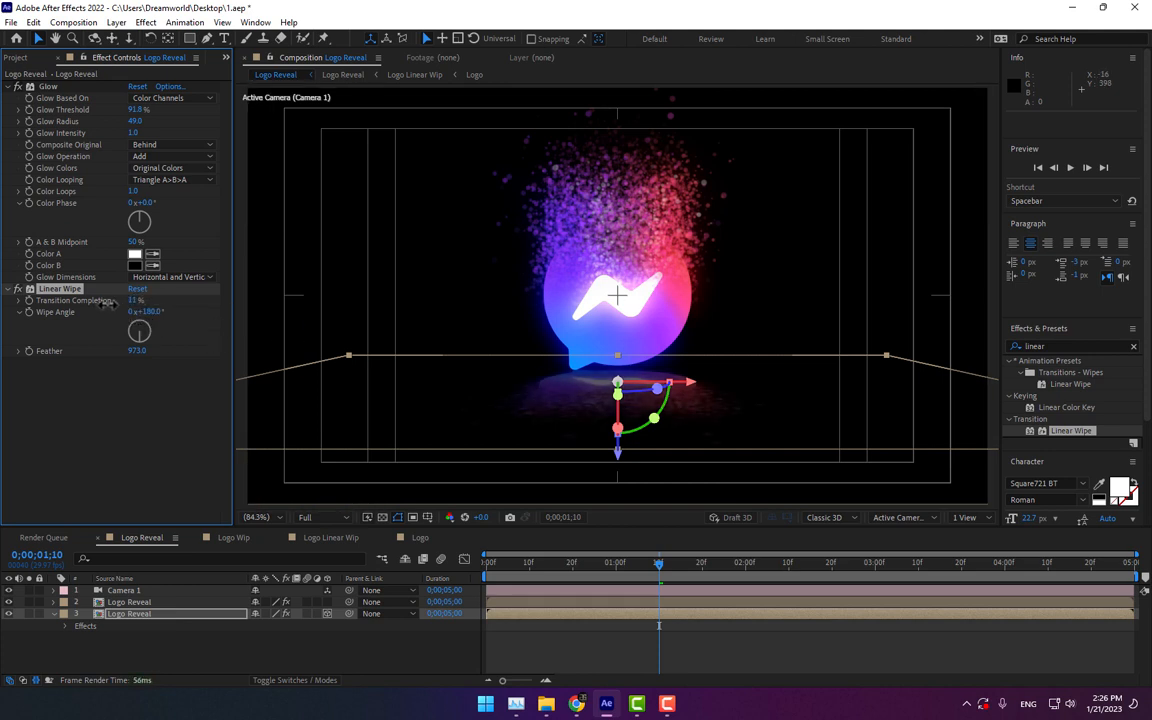
Step: Set the reflection layer's Linear Wipe Transition Completion to 10% and its Opacity to 28%
drag(107, 303, 114, 304)
click(123, 614)
key(t)
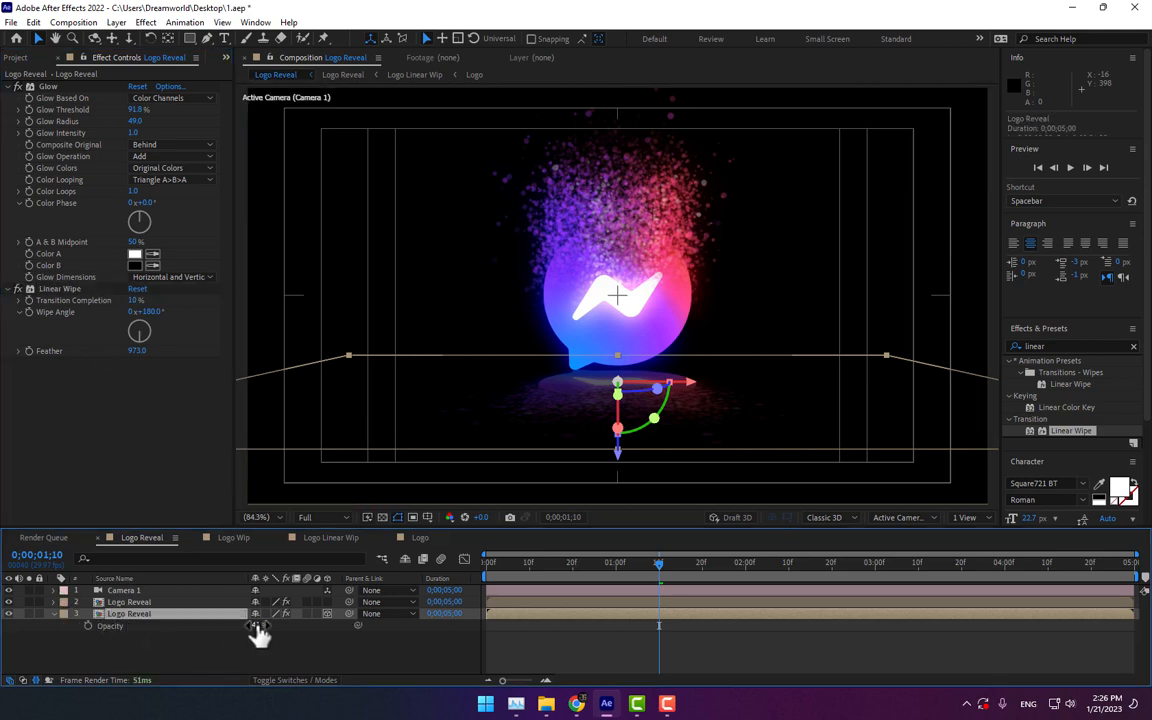
drag(258, 628, 186, 626)
click(178, 650)
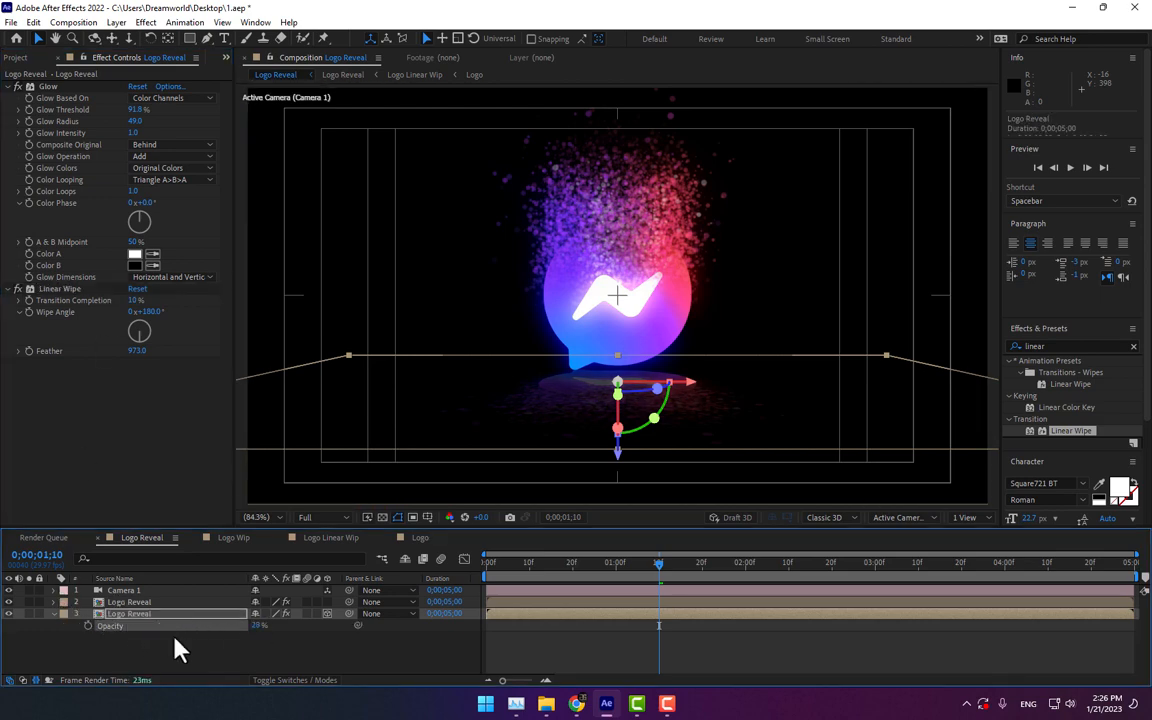
click(304, 648)
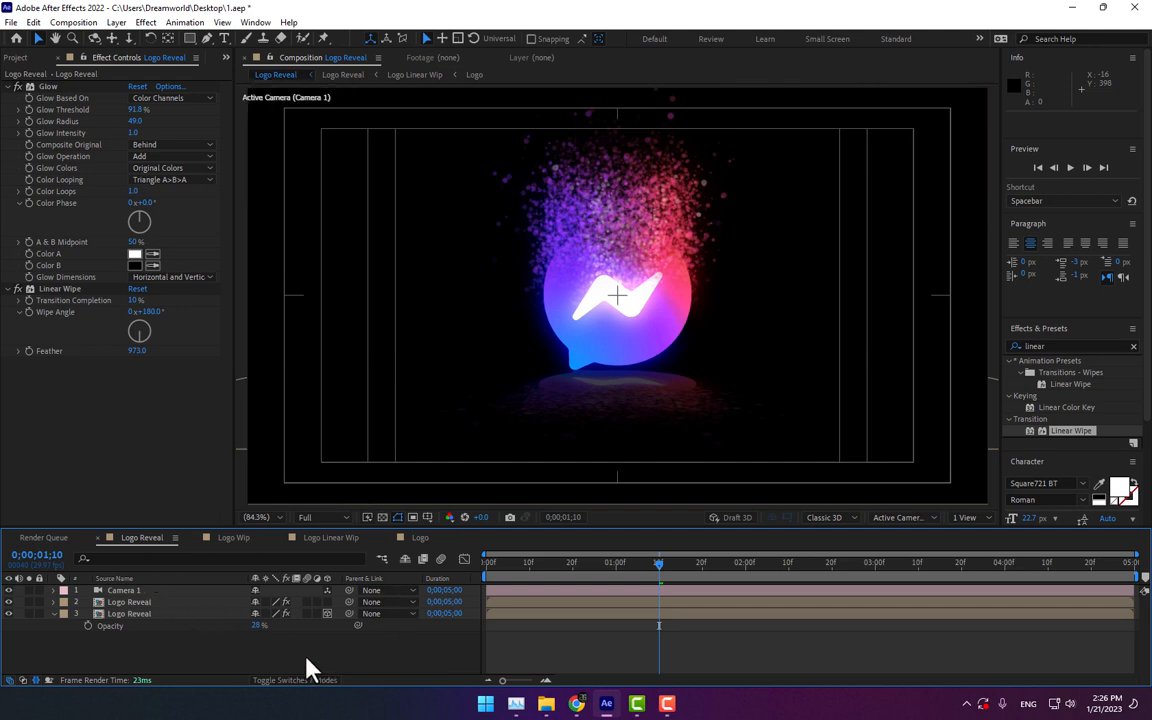
Step: Open the nested Logo Reveal comp, duplicate the Particular layer, and return to the main Logo Reveal comp
double_click(133, 603)
click(141, 603)
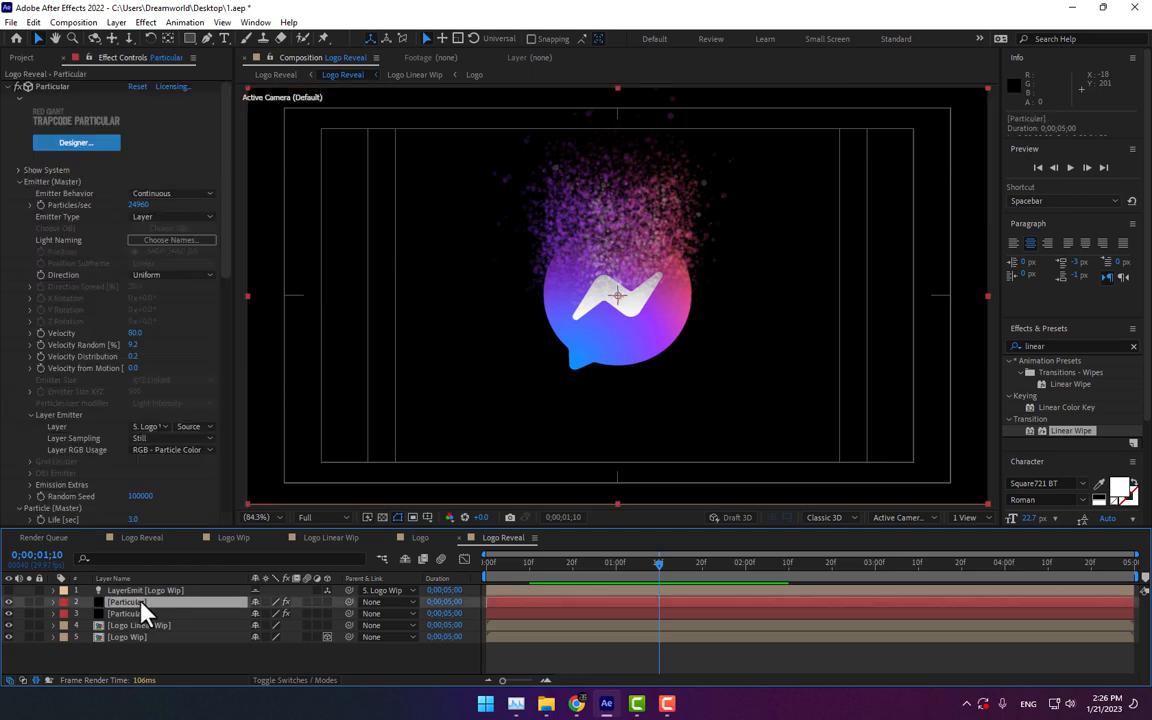
key(ctrl+d)
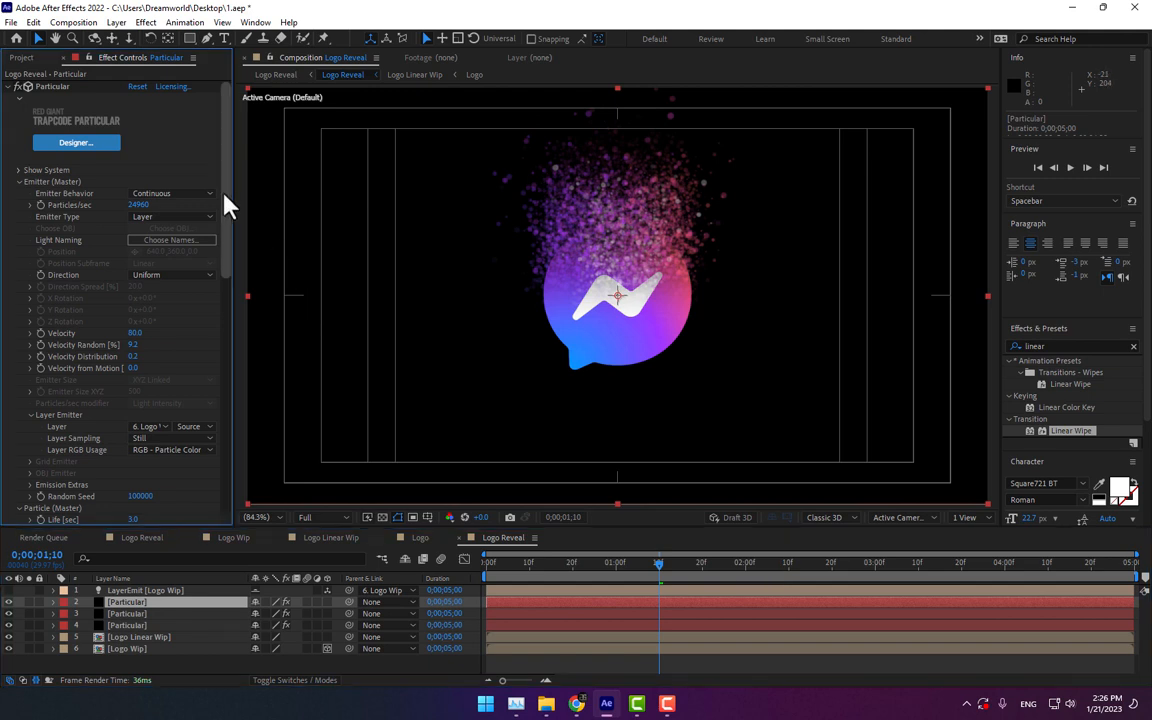
scroll(225, 206, down, 1)
drag(142, 187, 221, 386)
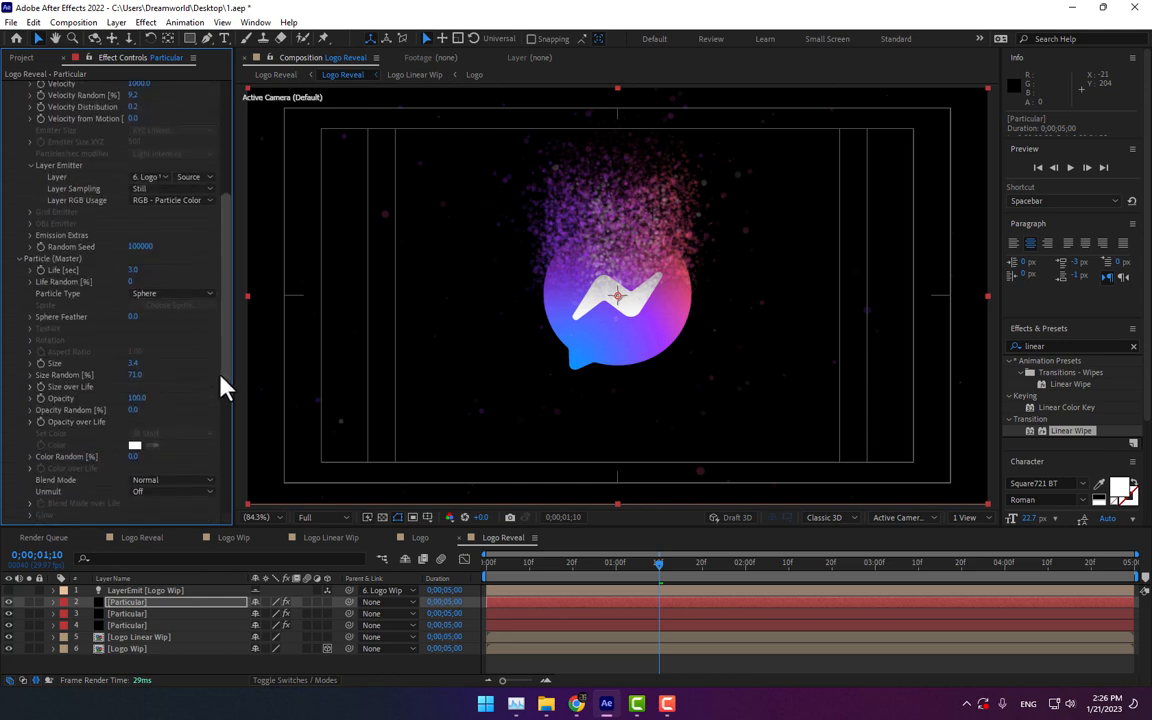
click(135, 360)
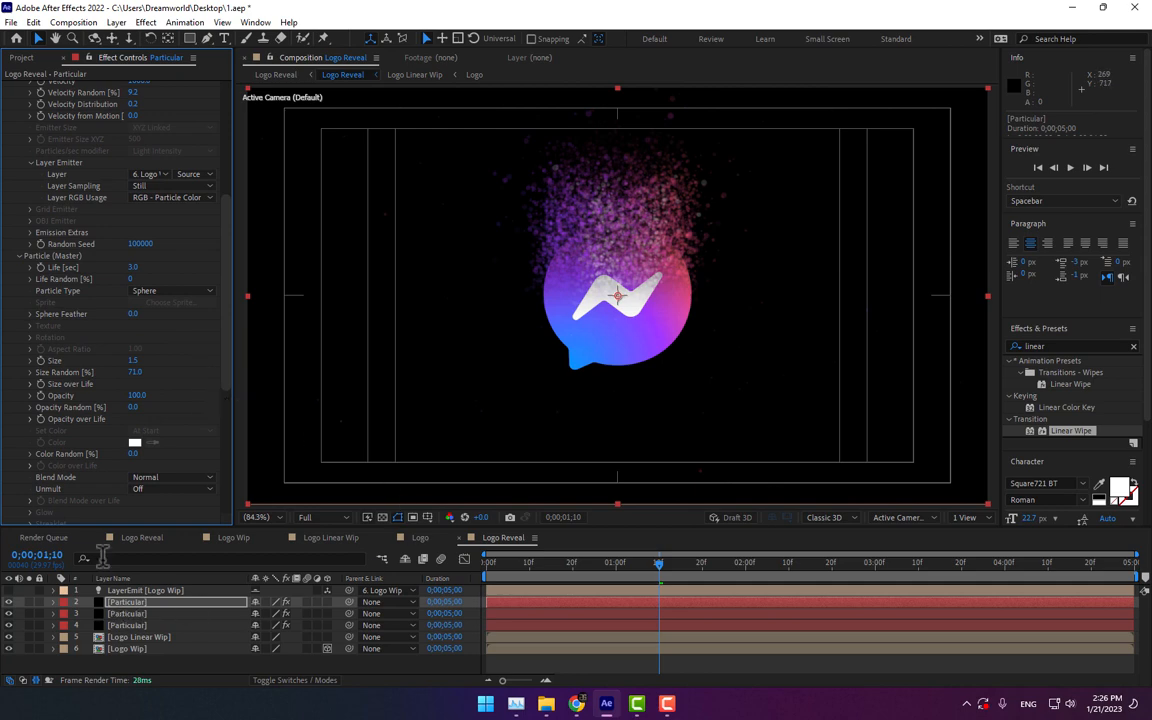
click(143, 538)
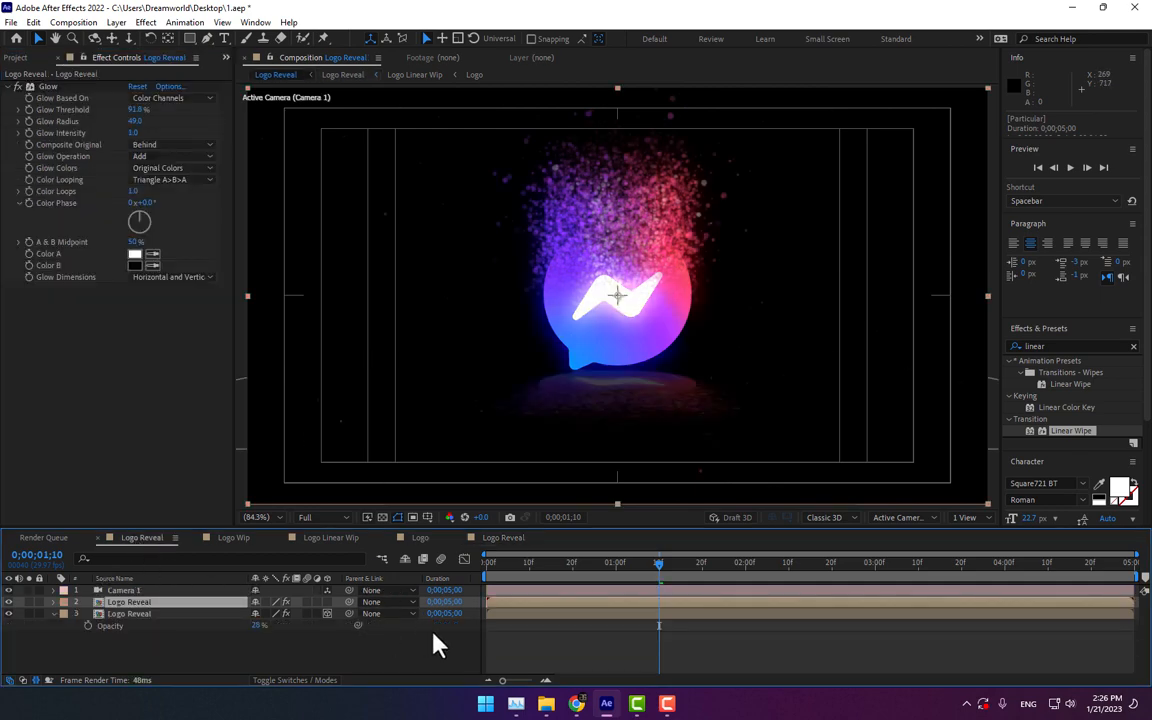
Step: Move the reflection layer's Position to 640, 501, -112 at the start of the timeline and preview the animation
drag(517, 565, 434, 573)
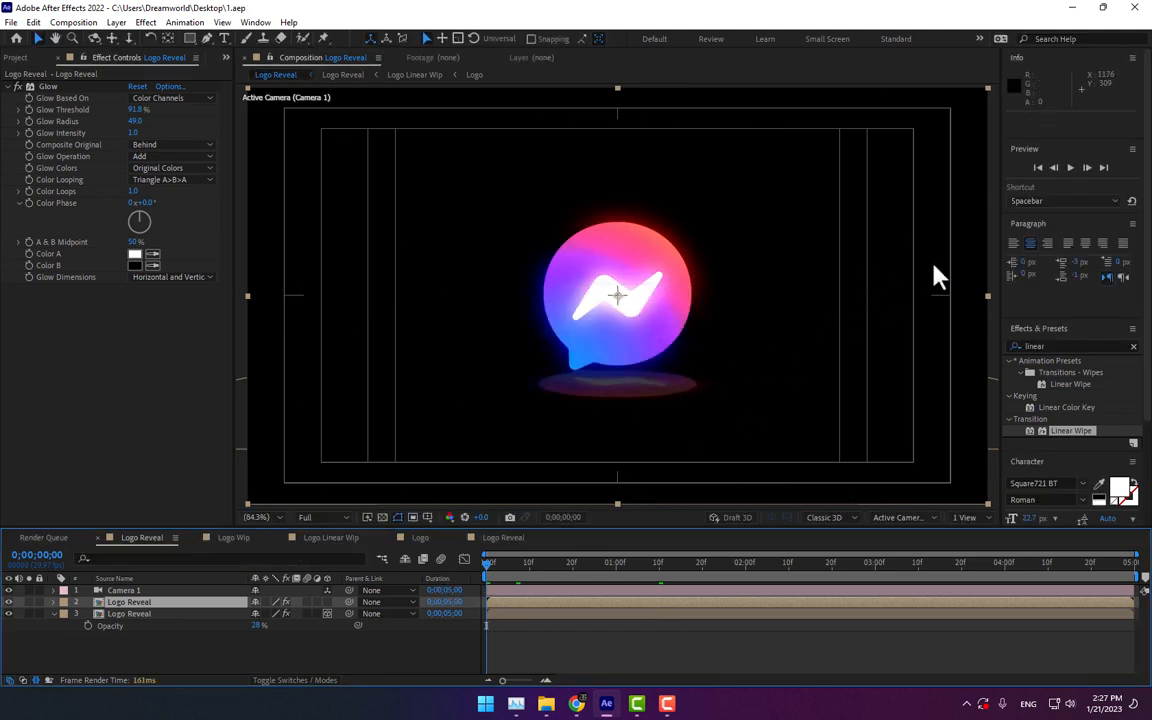
click(125, 613)
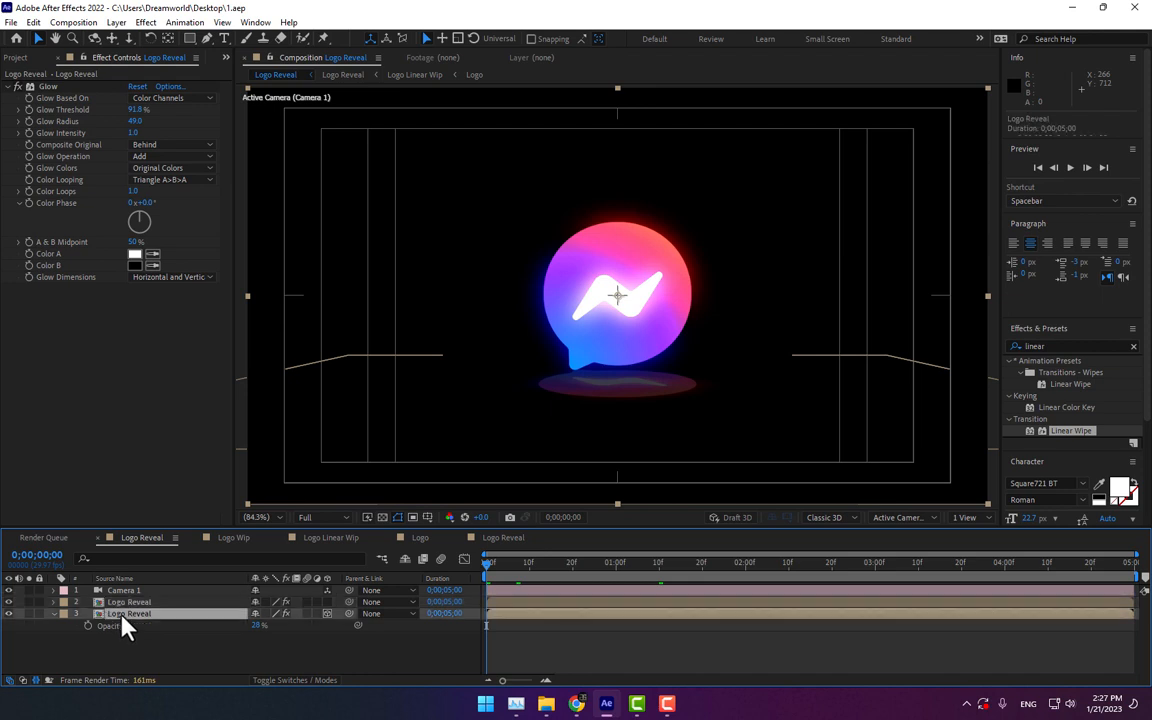
drag(617, 355, 618, 347)
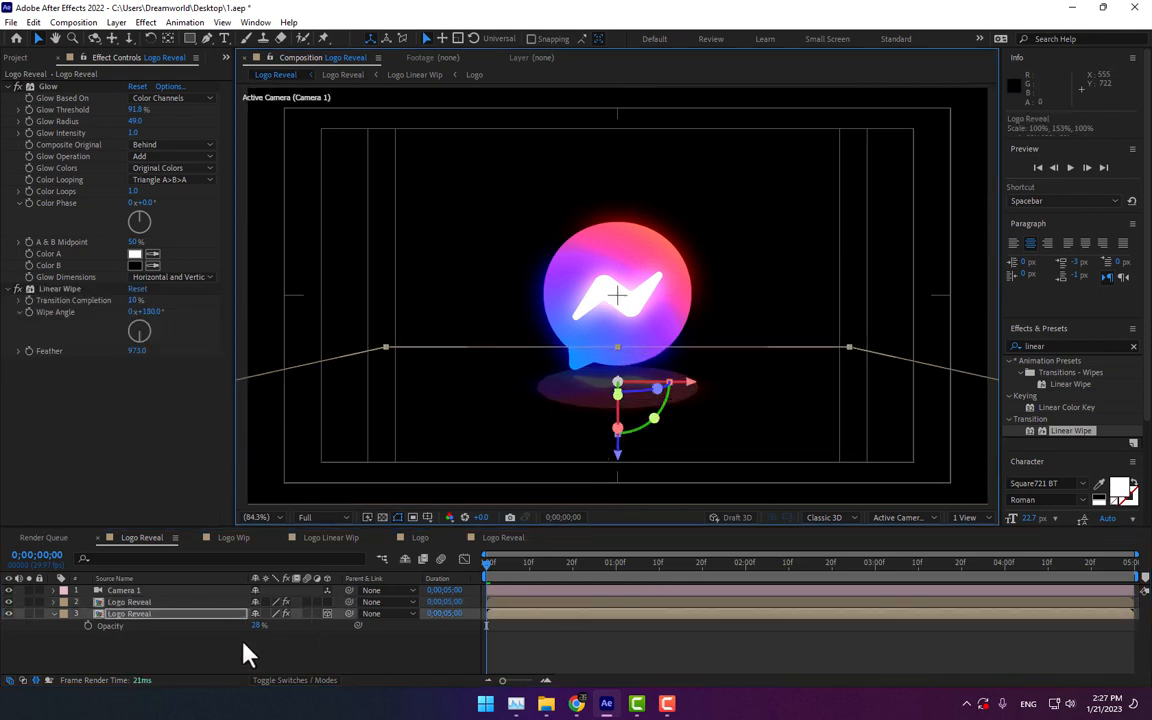
key(p)
drag(302, 625, 256, 628)
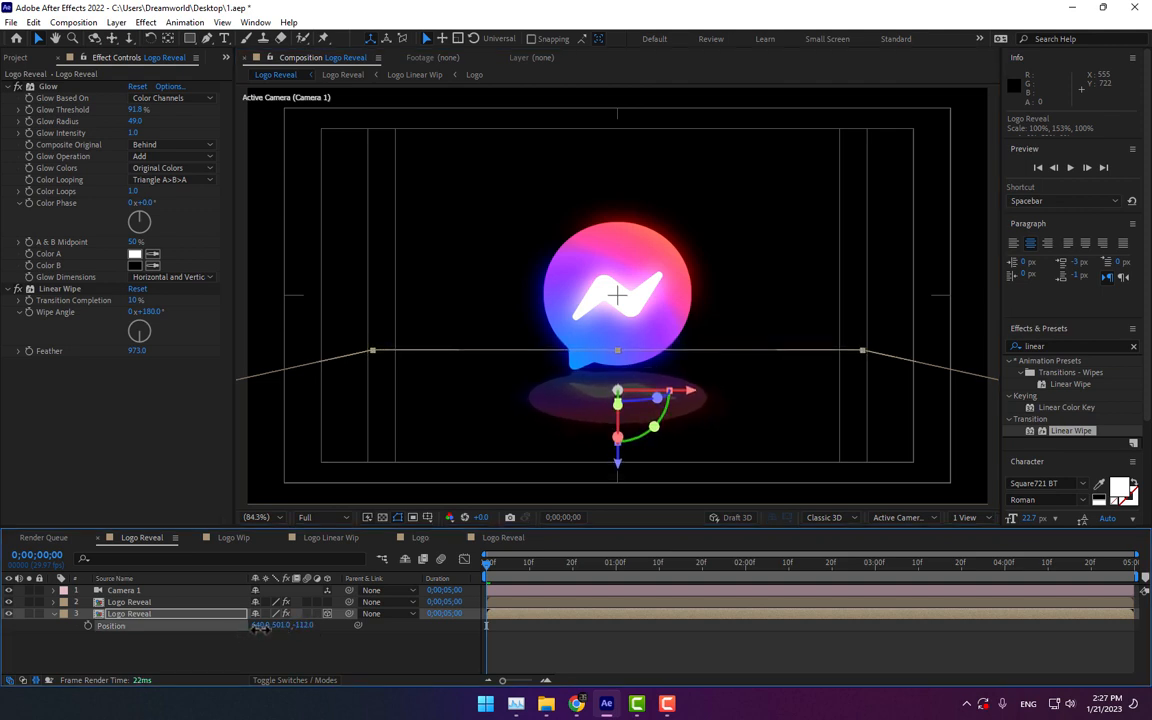
click(449, 668)
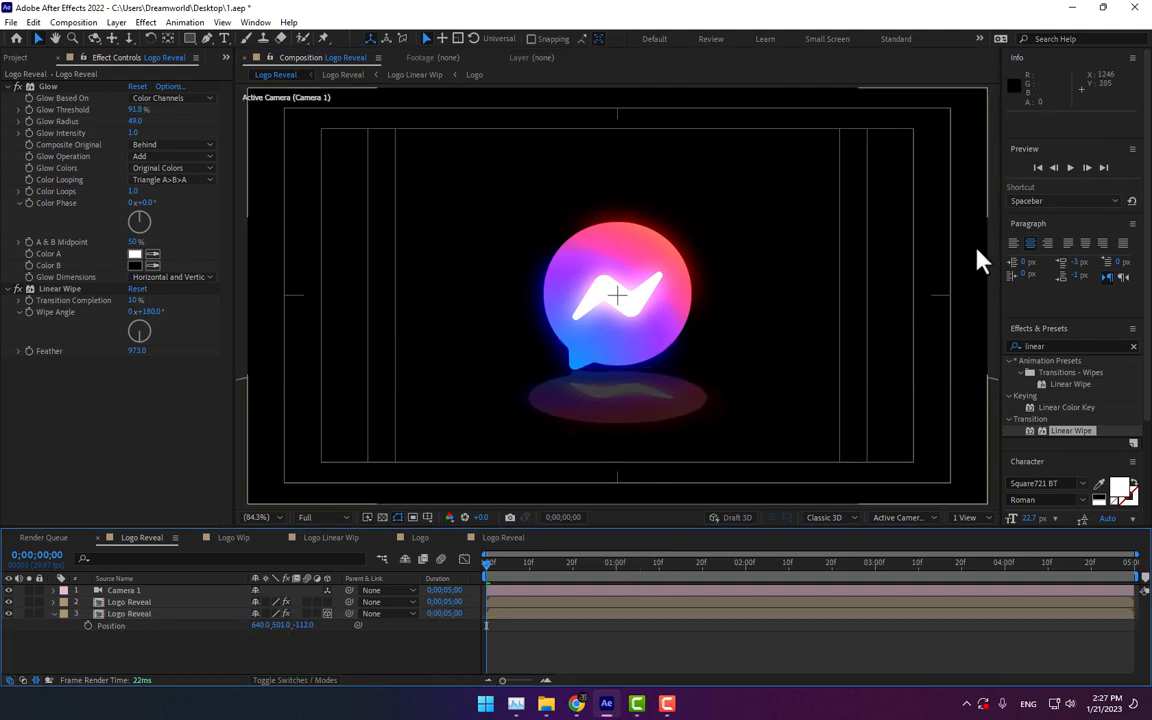
click(1071, 170)
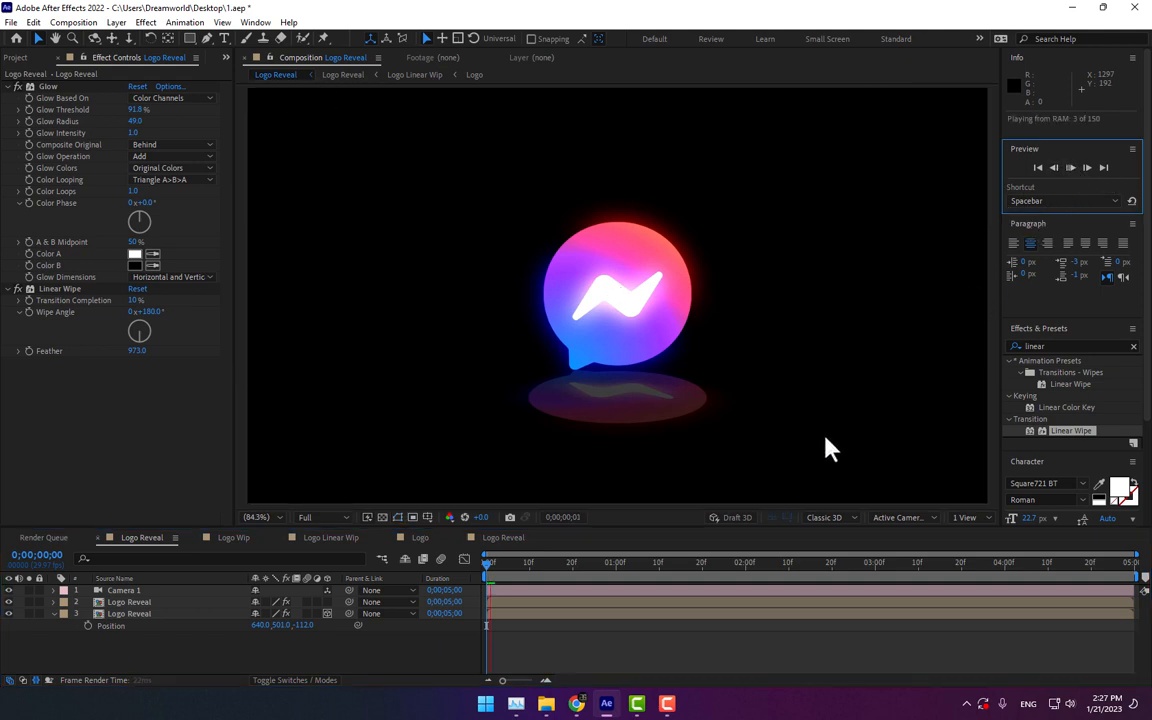